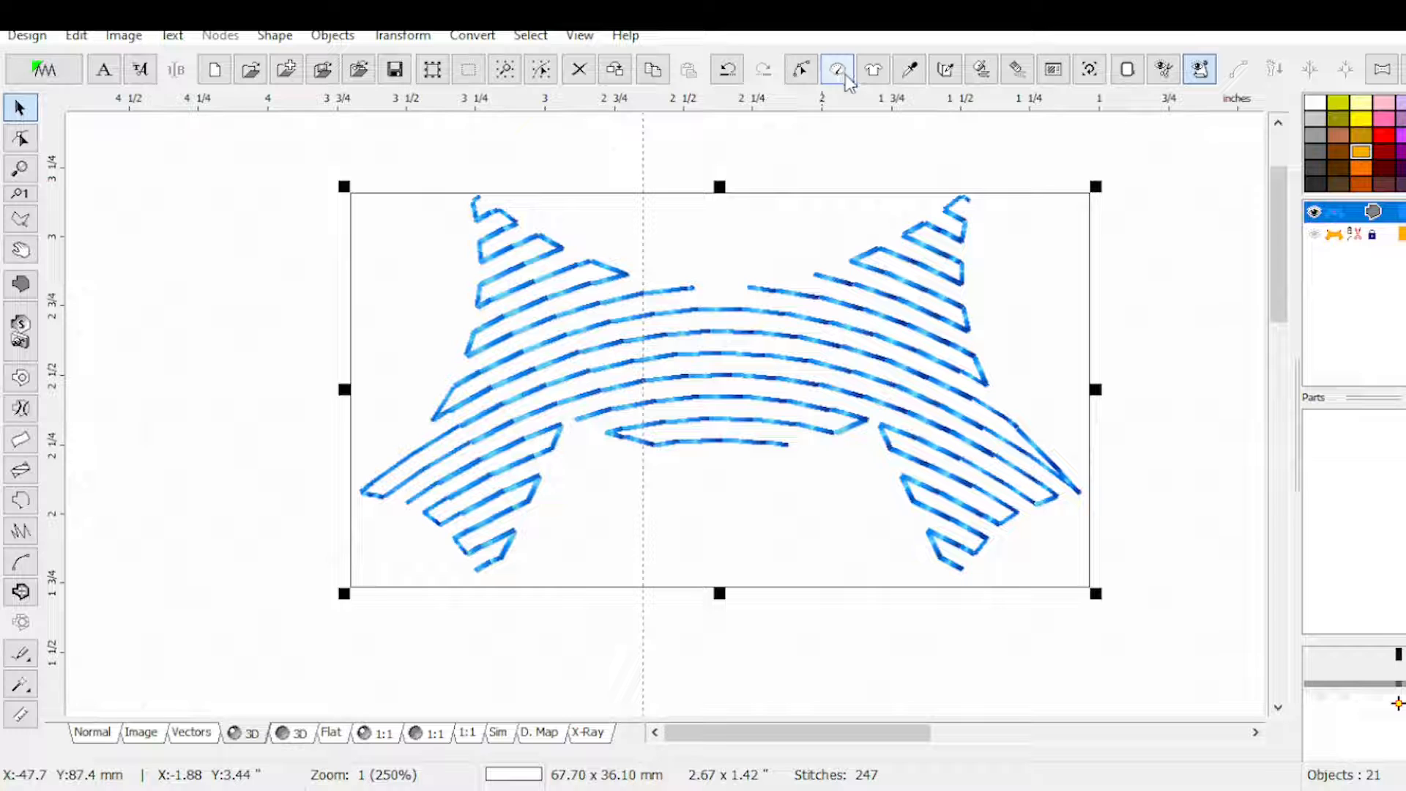
Step: Turn off Use jumps in the blue wave fill's parameters and apply the change
left_click(837, 70)
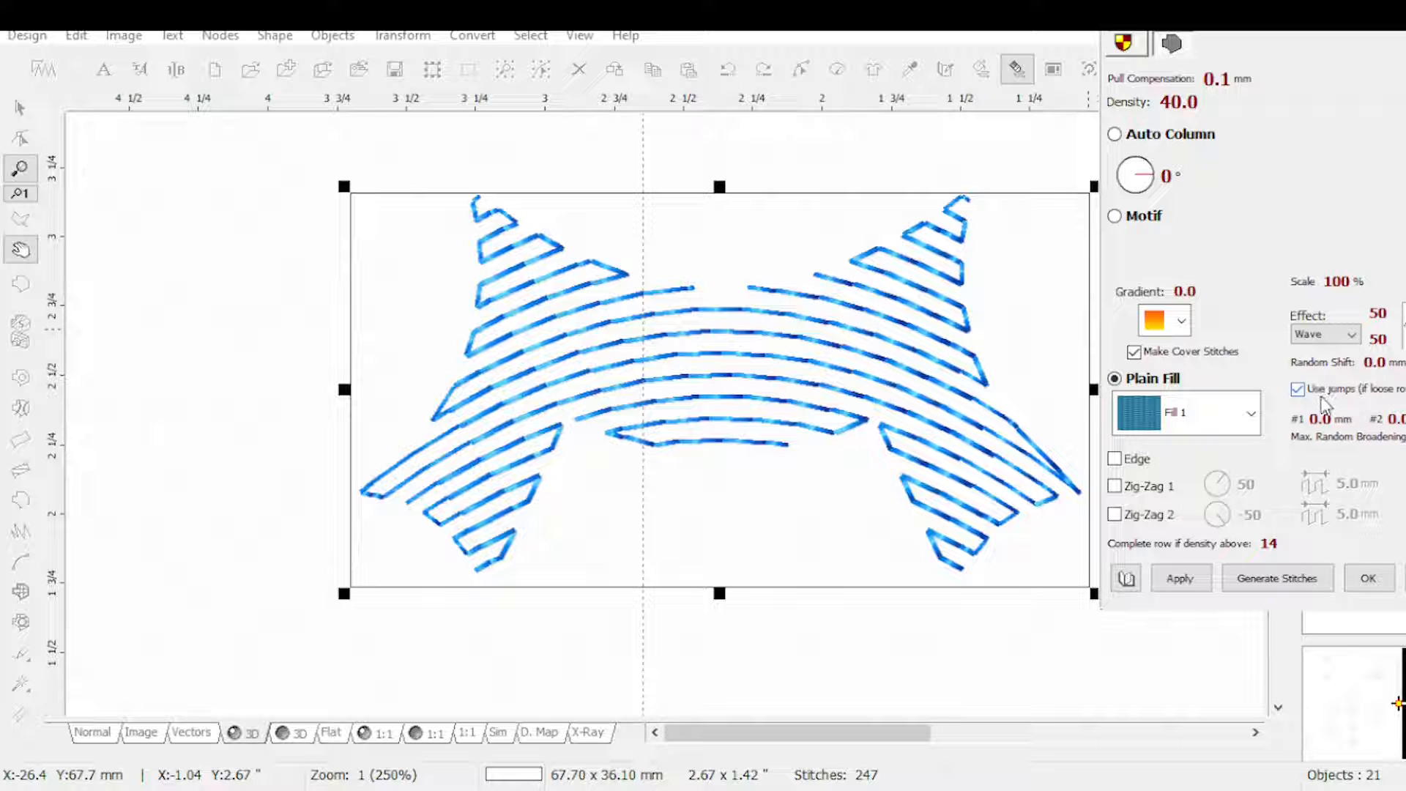
left_click(1297, 390)
left_click(1299, 390)
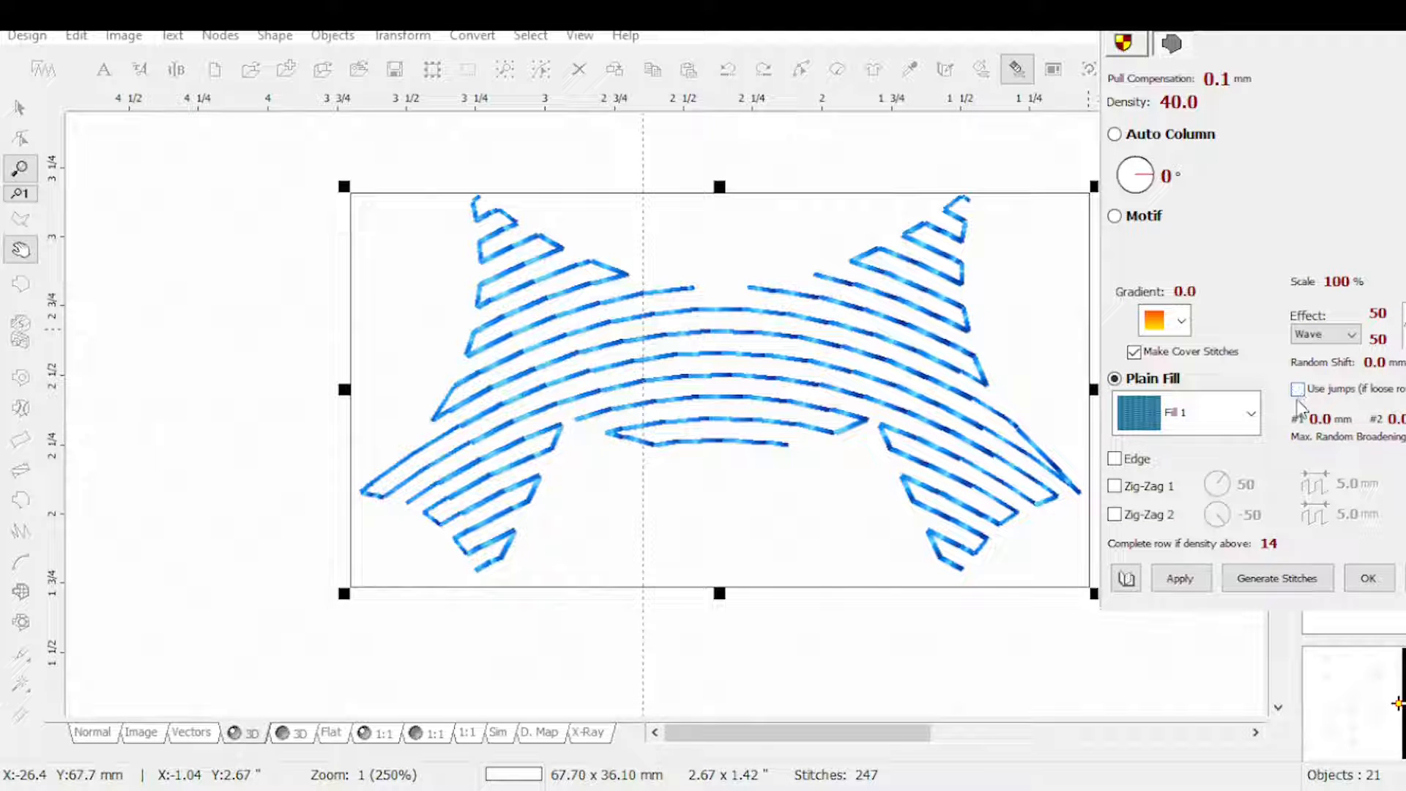
left_click(1180, 579)
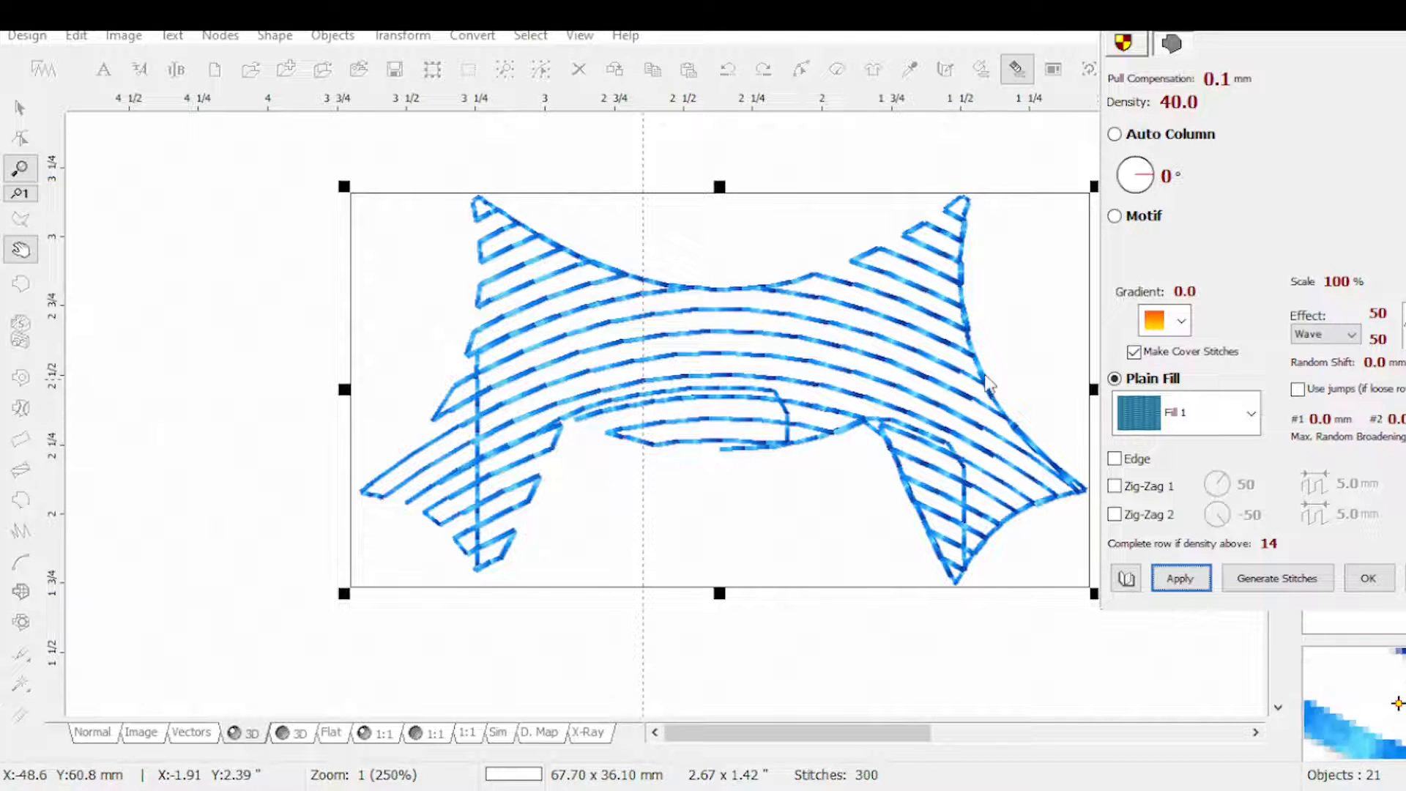
Step: Turn Use jumps back on for the blue fill, apply it, and accept the parameters
left_click(1300, 390)
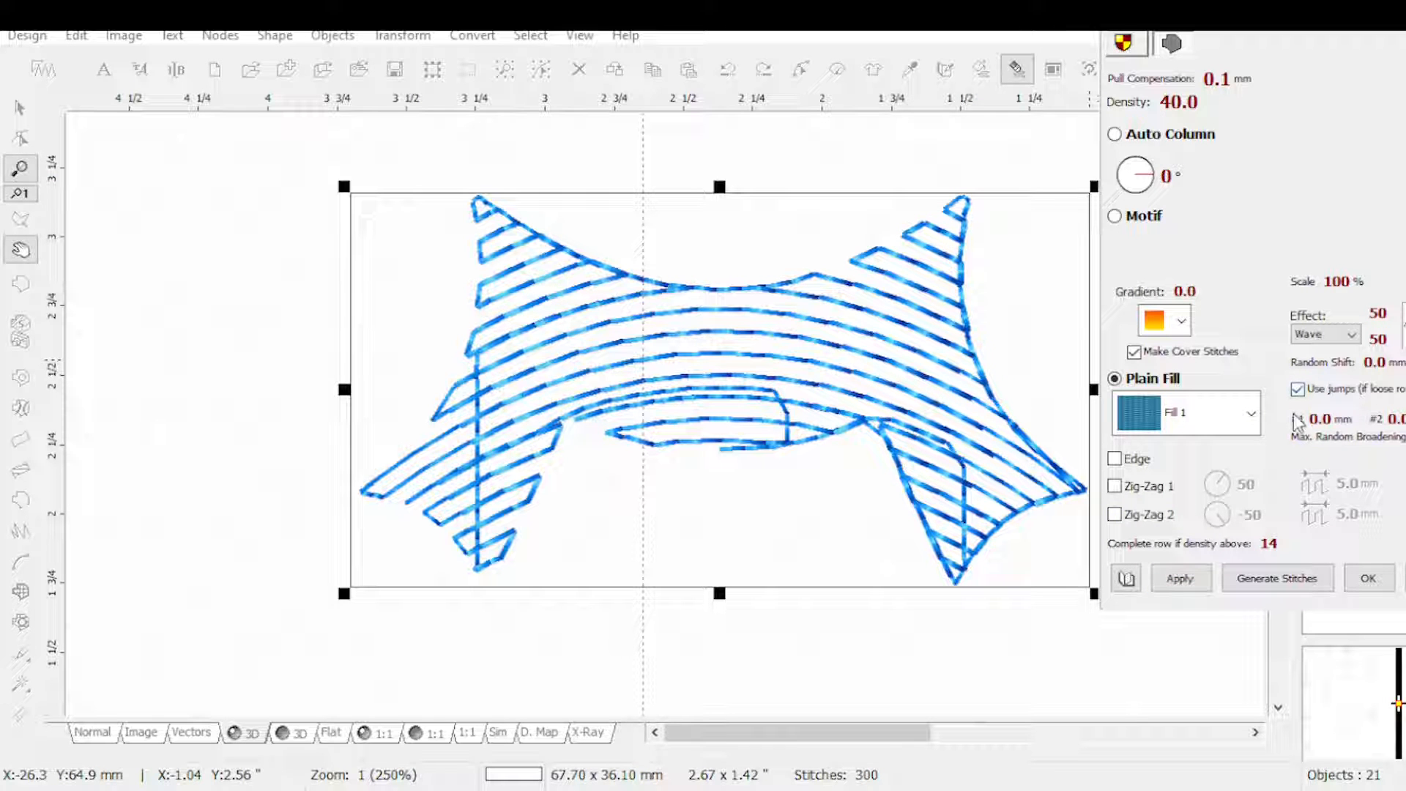
left_click(1181, 579)
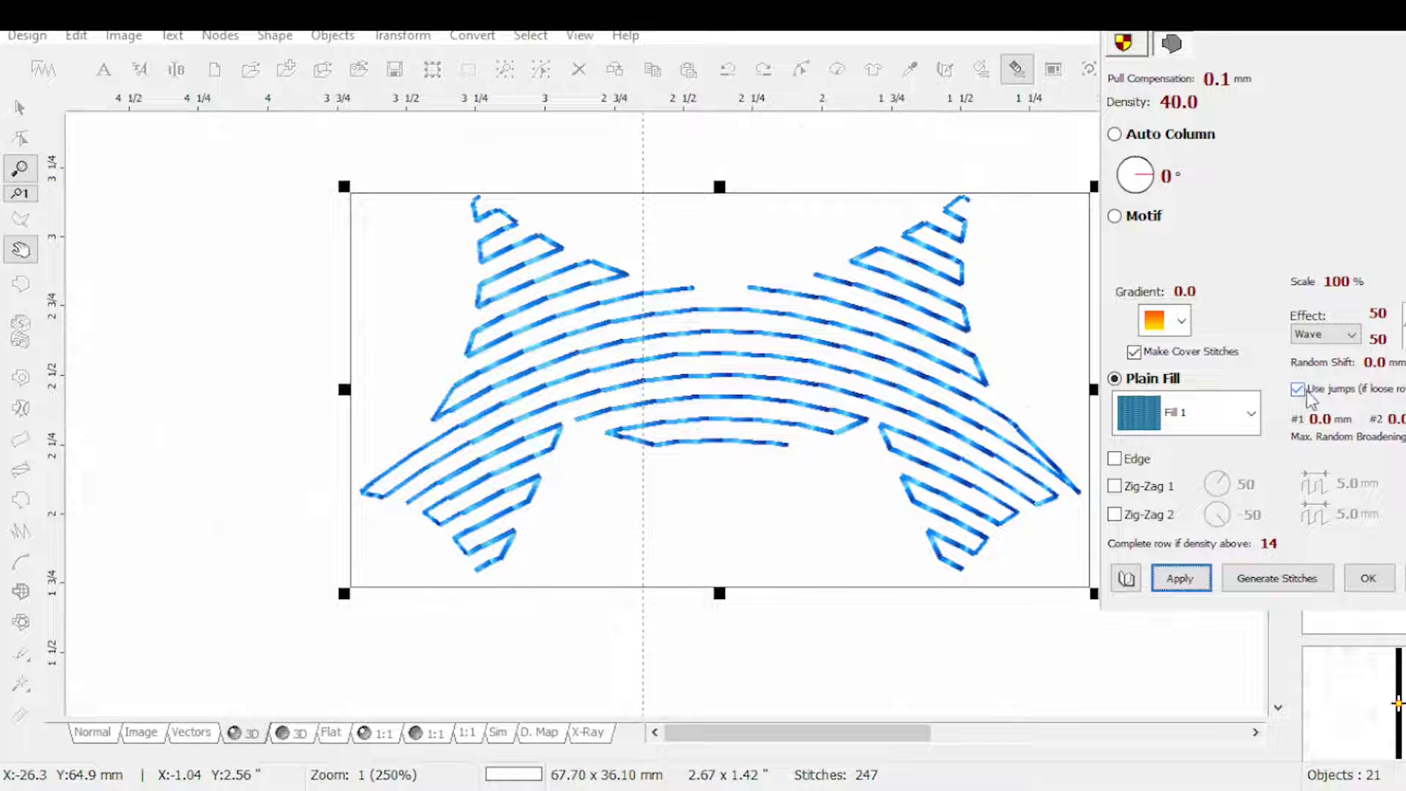
left_click(1364, 586)
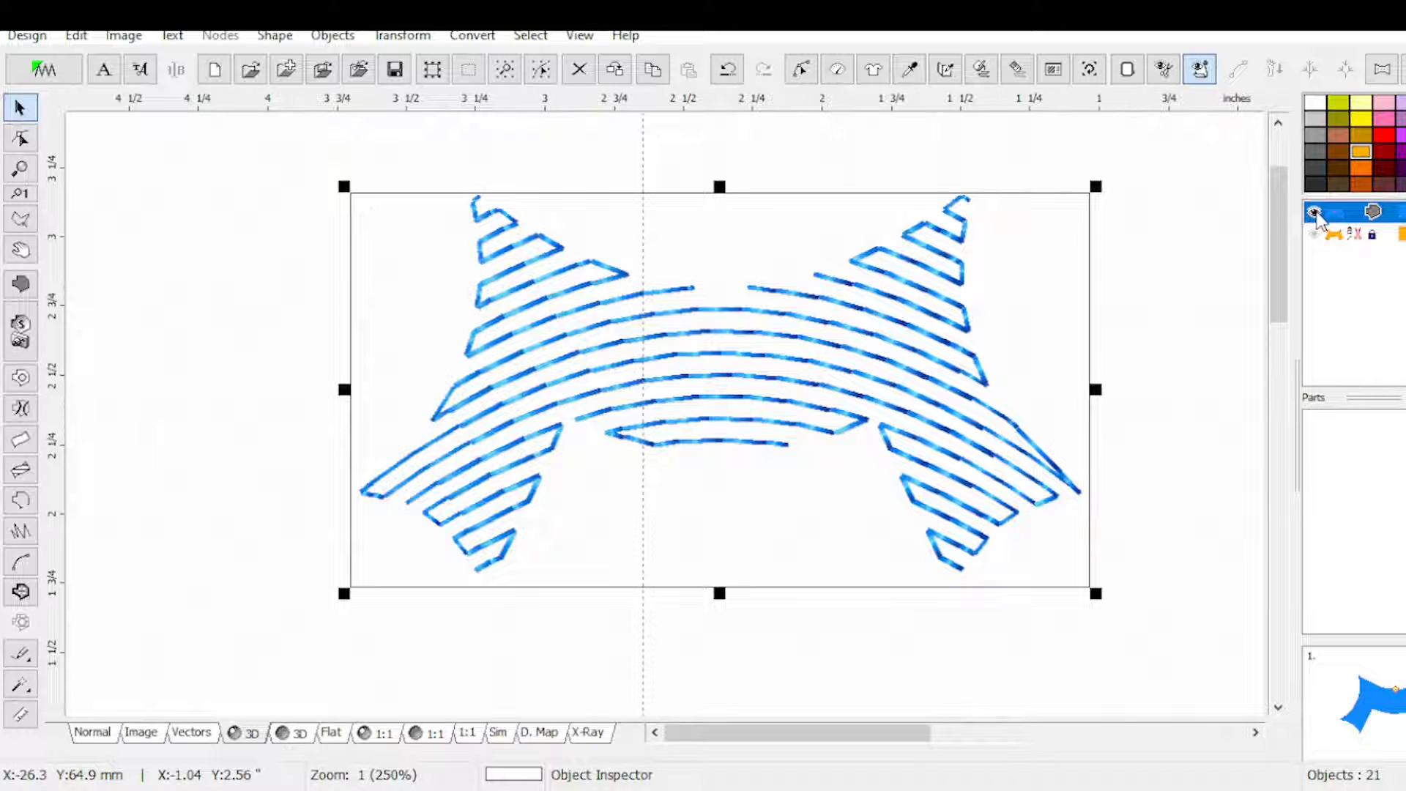
Step: Show the orange joined object in place of the blue fill, examine its list of parts, and restore the blue fill's display
left_click(1315, 212)
left_click(1314, 235)
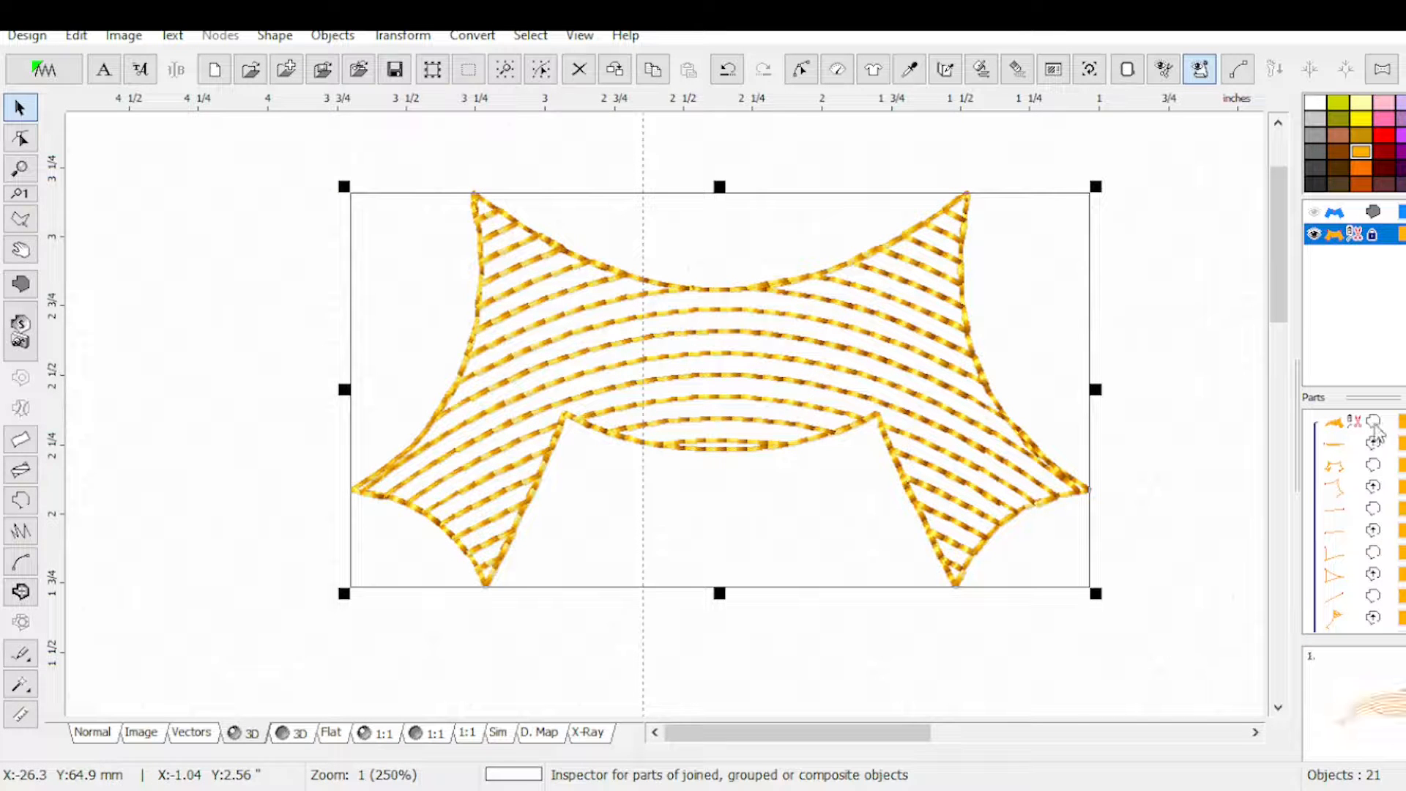
scroll(1354, 521, "down", 5)
scroll(1354, 521, "up", 5)
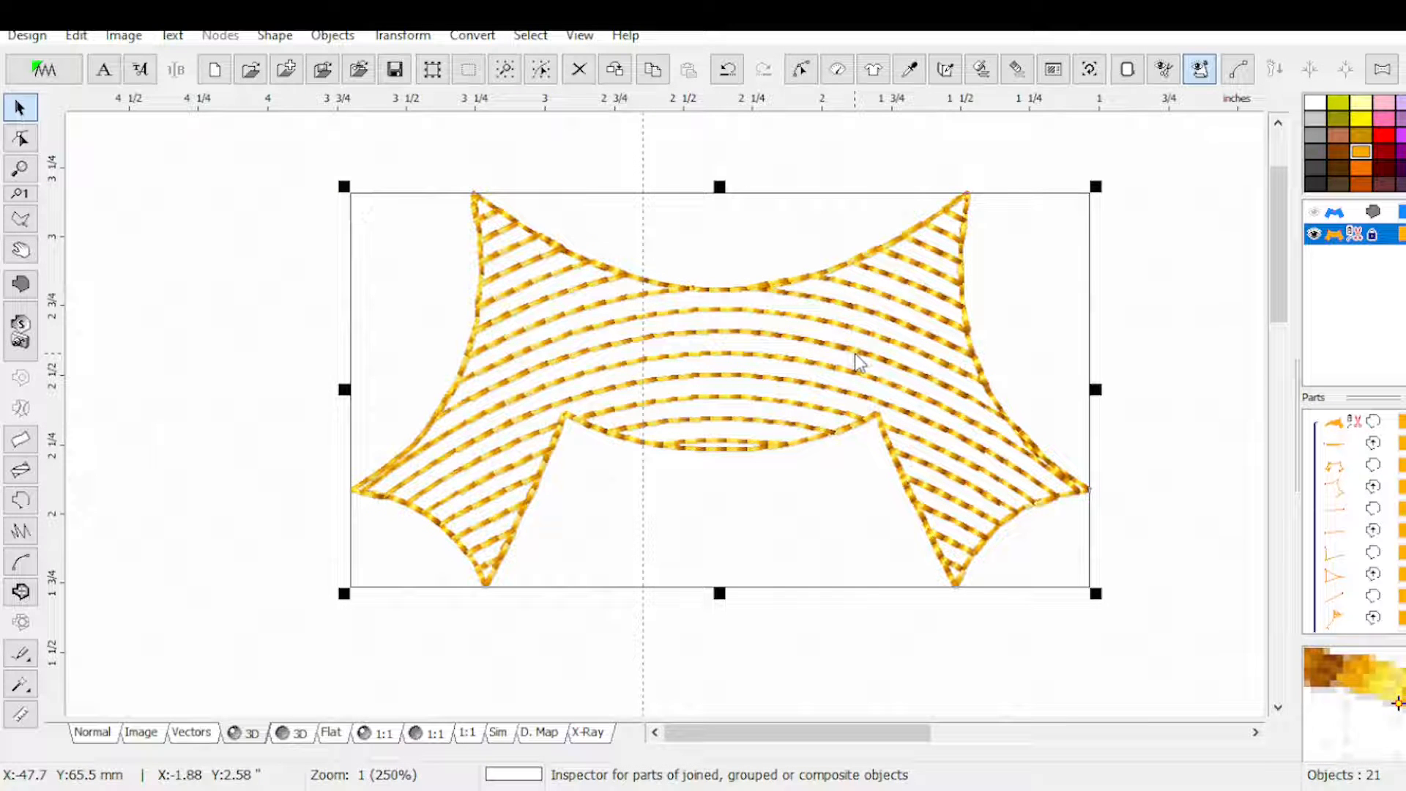
left_click(1317, 233)
left_click(1315, 212)
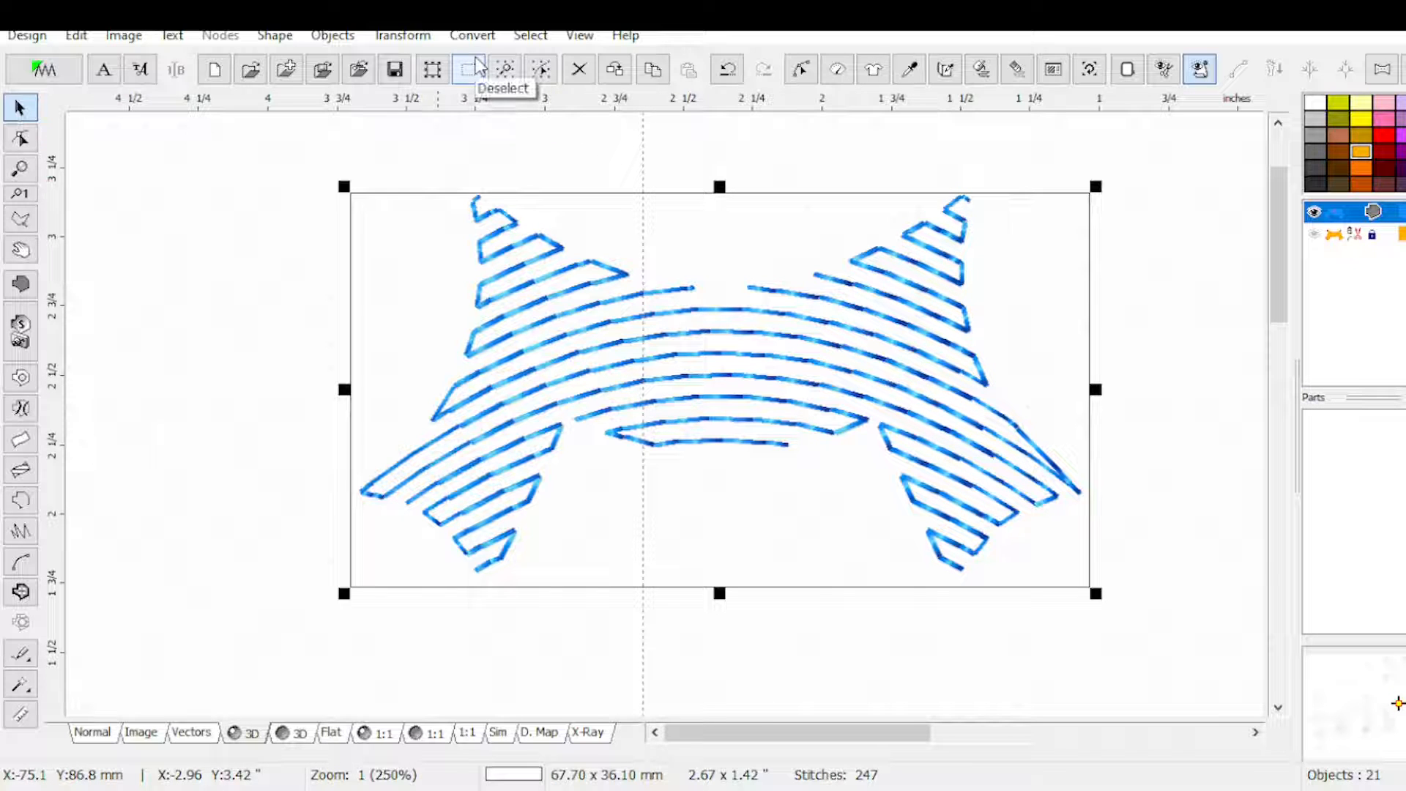
Step: Create an outline from the blue fill
left_click(475, 34)
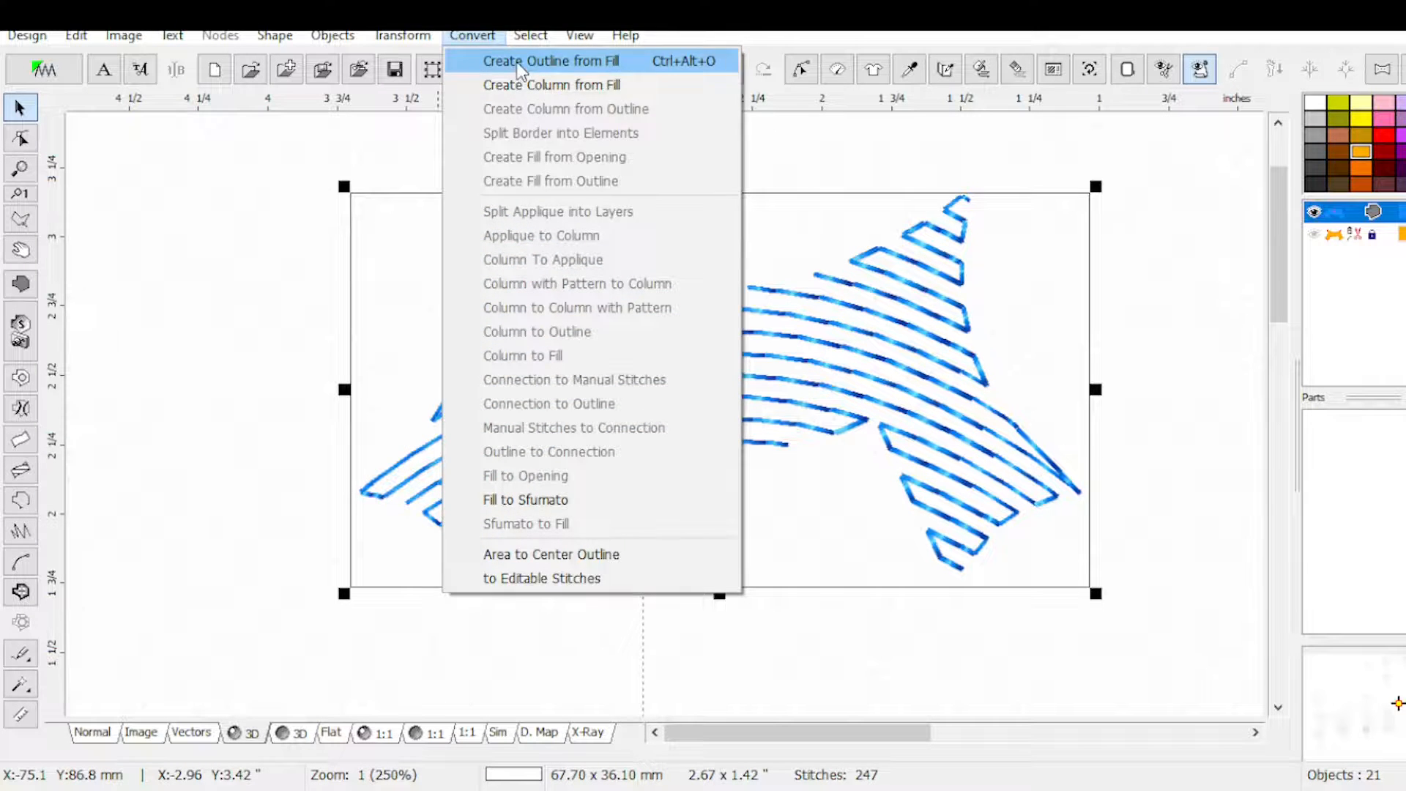
left_click(520, 65)
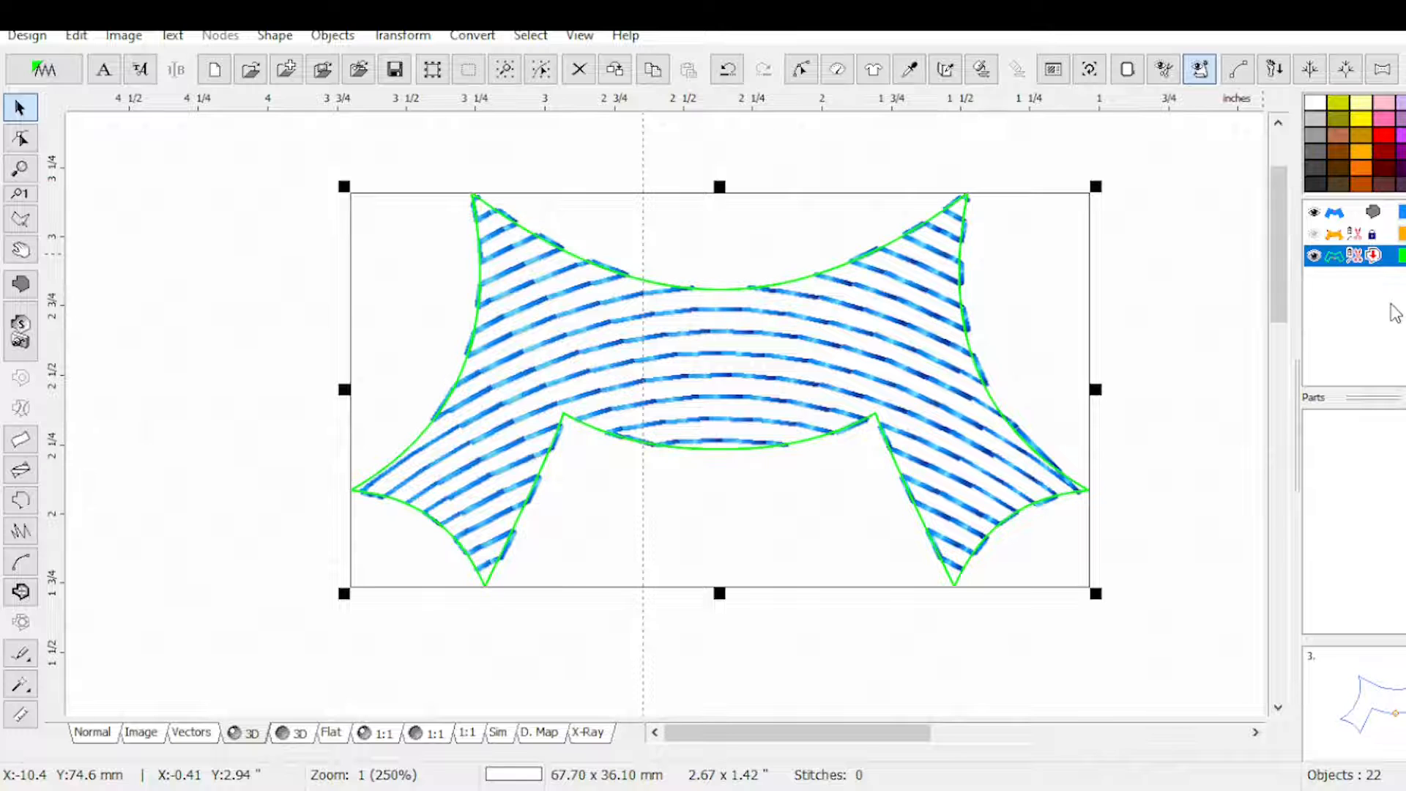
Step: Convert the blue fill to editable stitches
left_click(1343, 217)
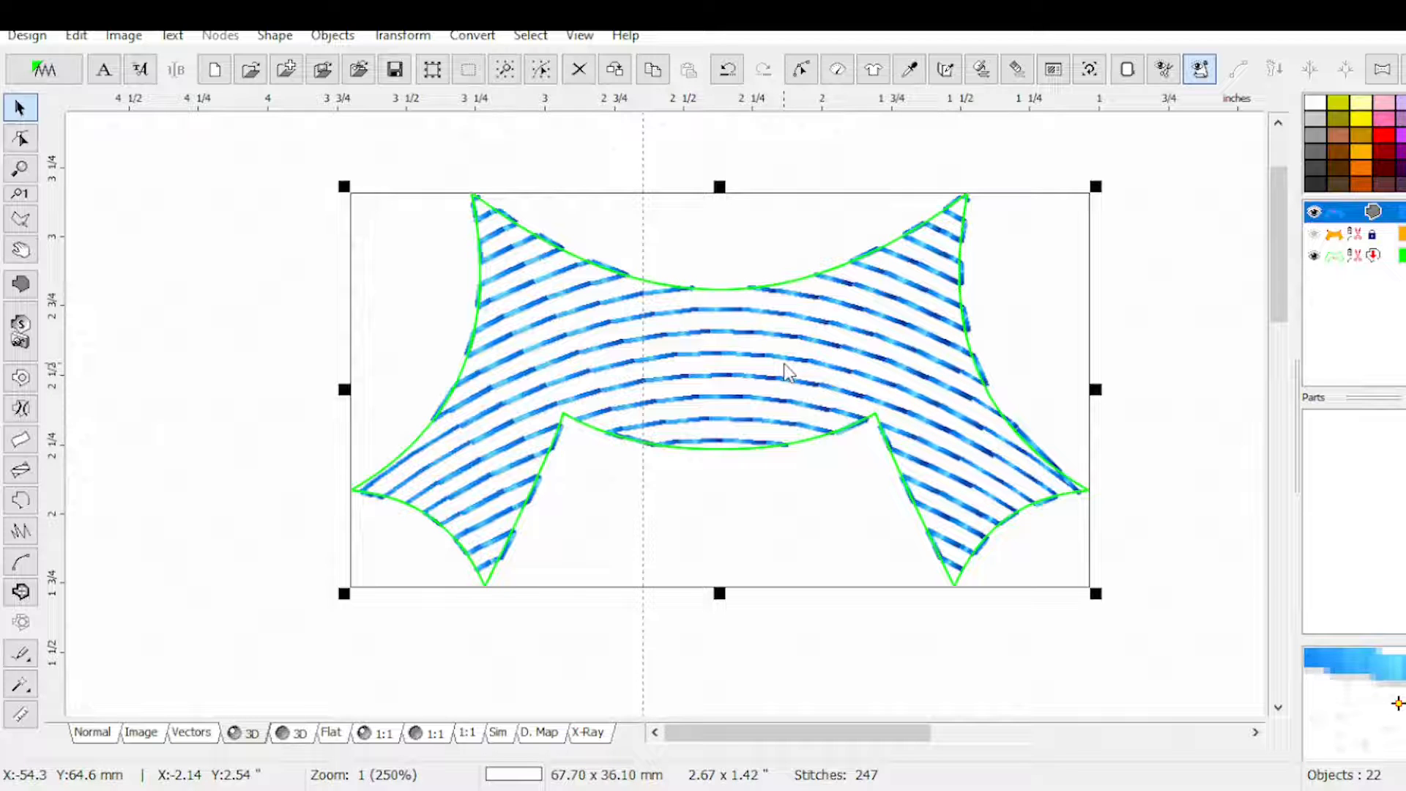
left_click(472, 36)
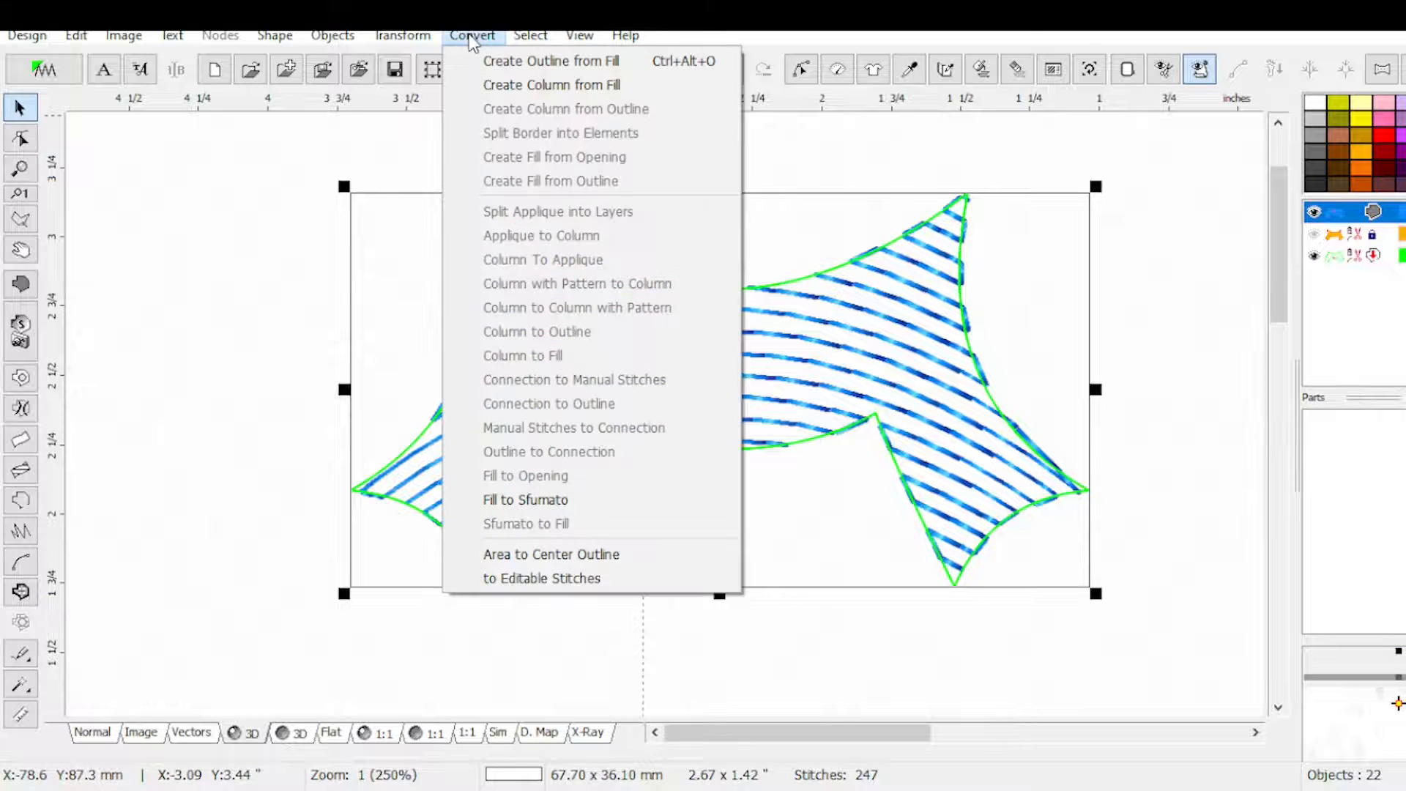
left_click(542, 579)
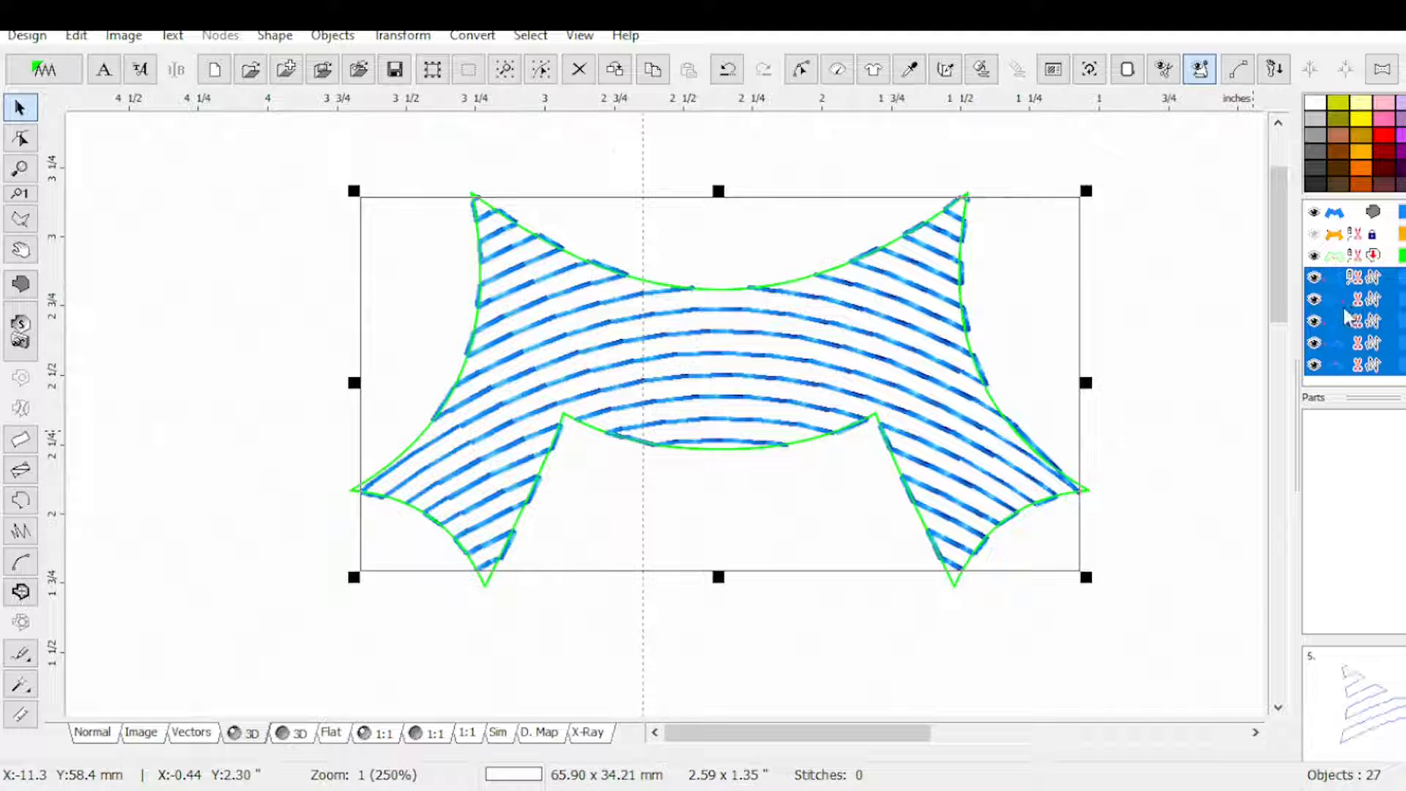
Step: Convert the manual stitch objects to connections, and those connections to outlines
left_click(472, 37)
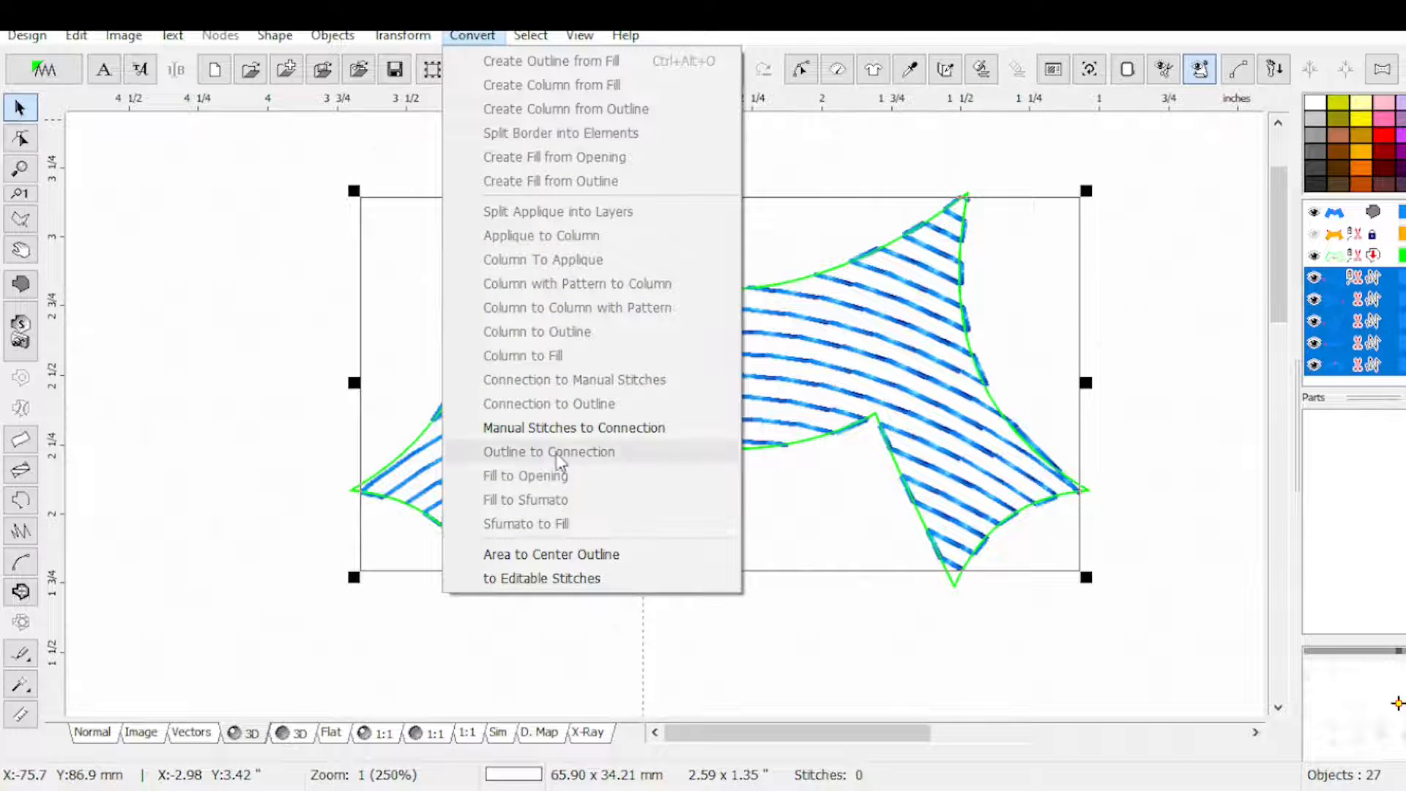
left_click(537, 429)
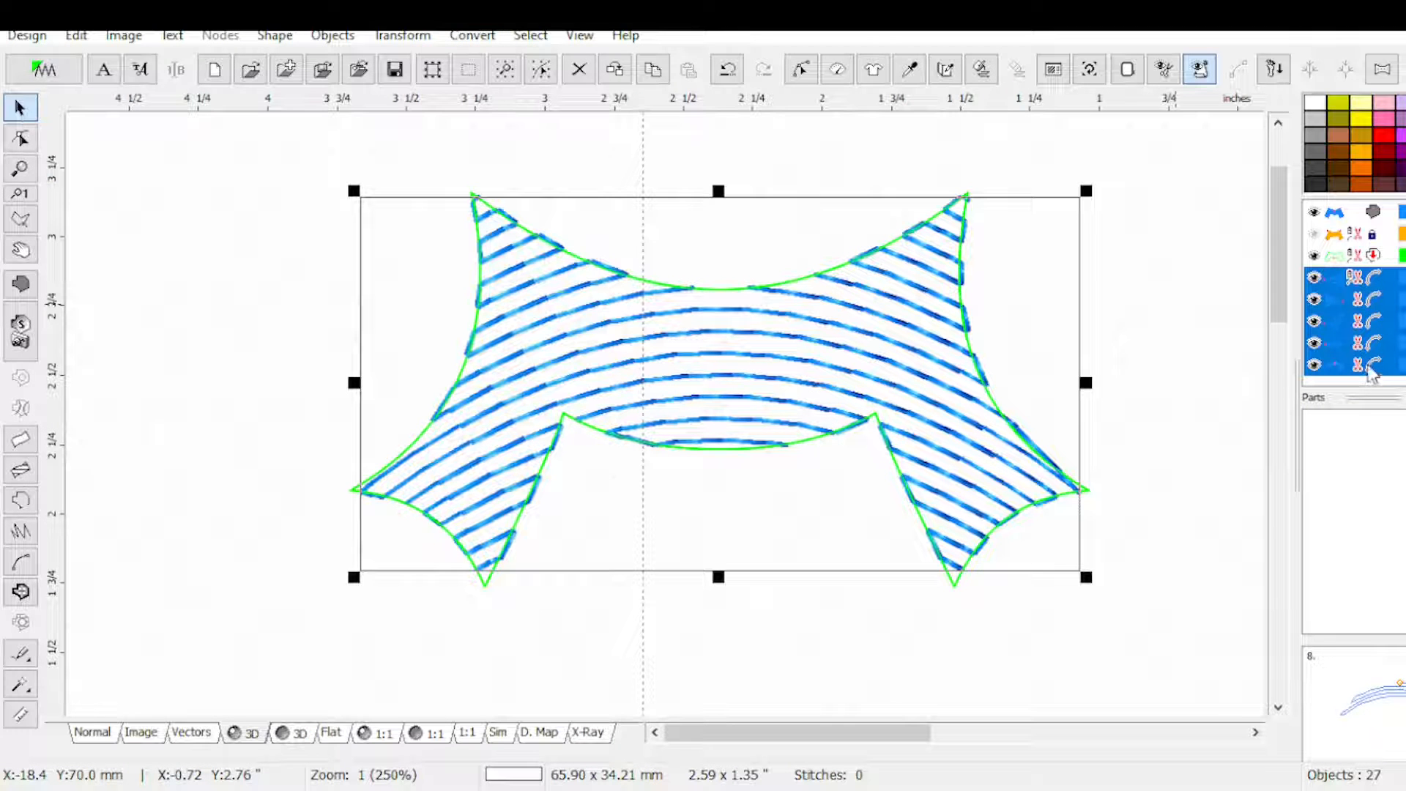
left_click(473, 37)
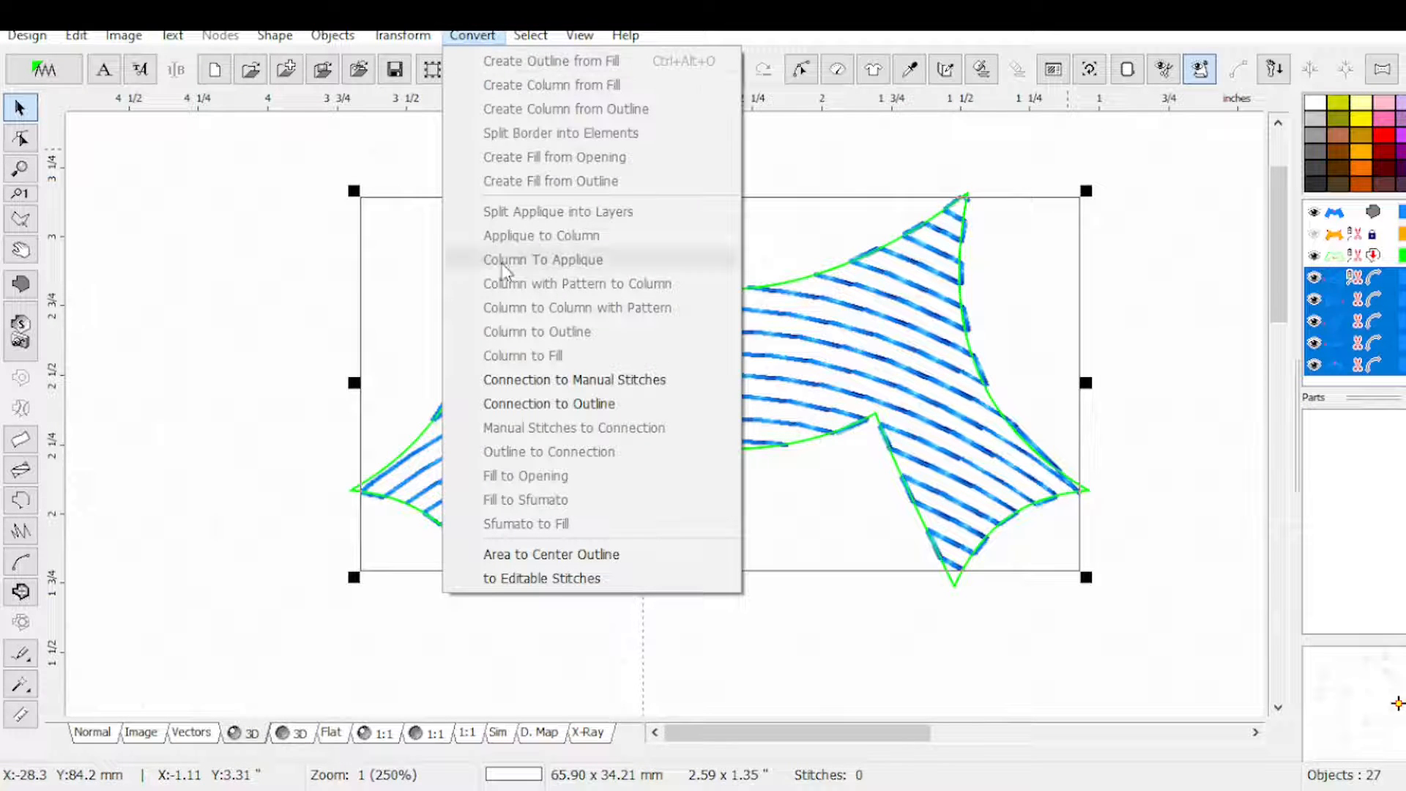
left_click(564, 405)
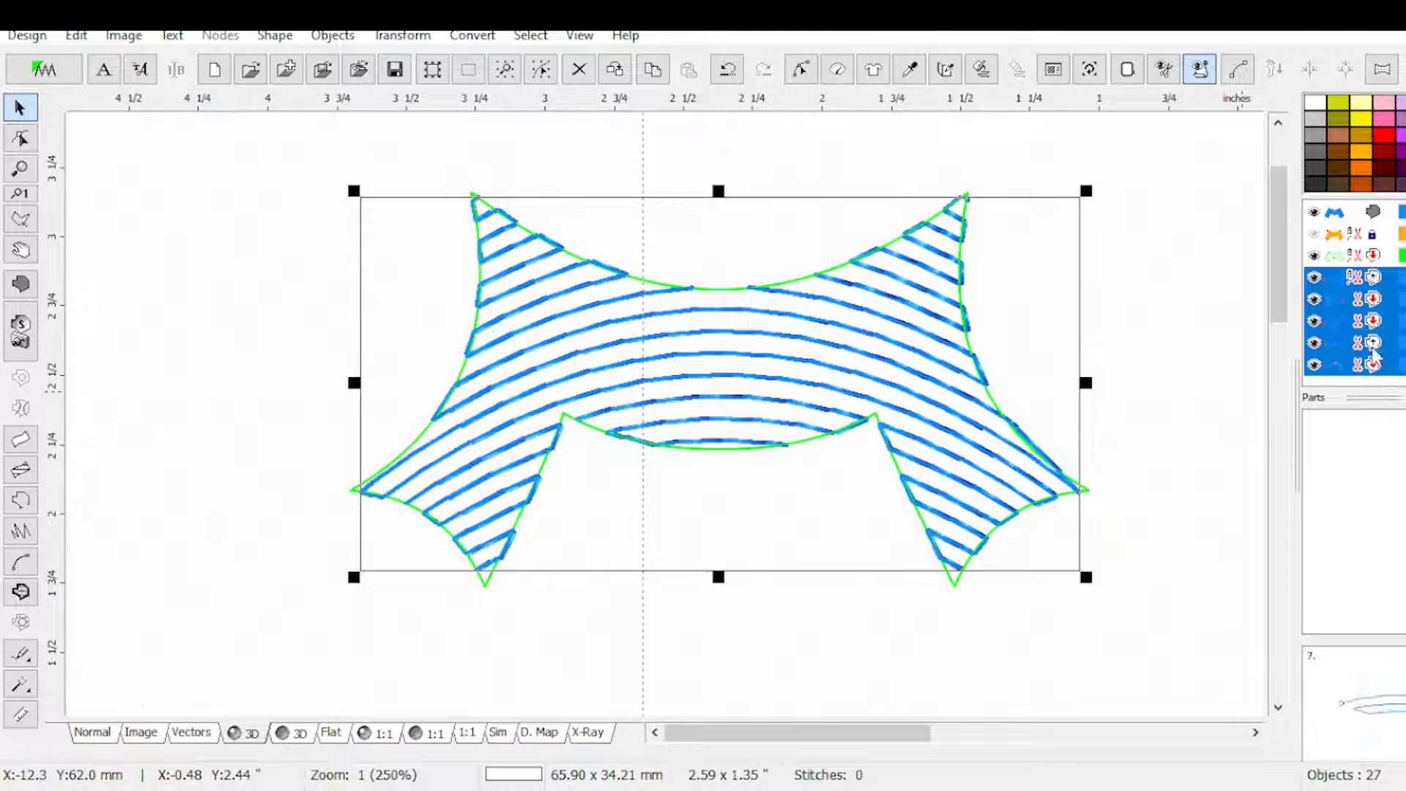
Step: Edit the upper-right striped section's outline to switch its arrow marker to the red one used by most other outlines
left_click(1376, 281)
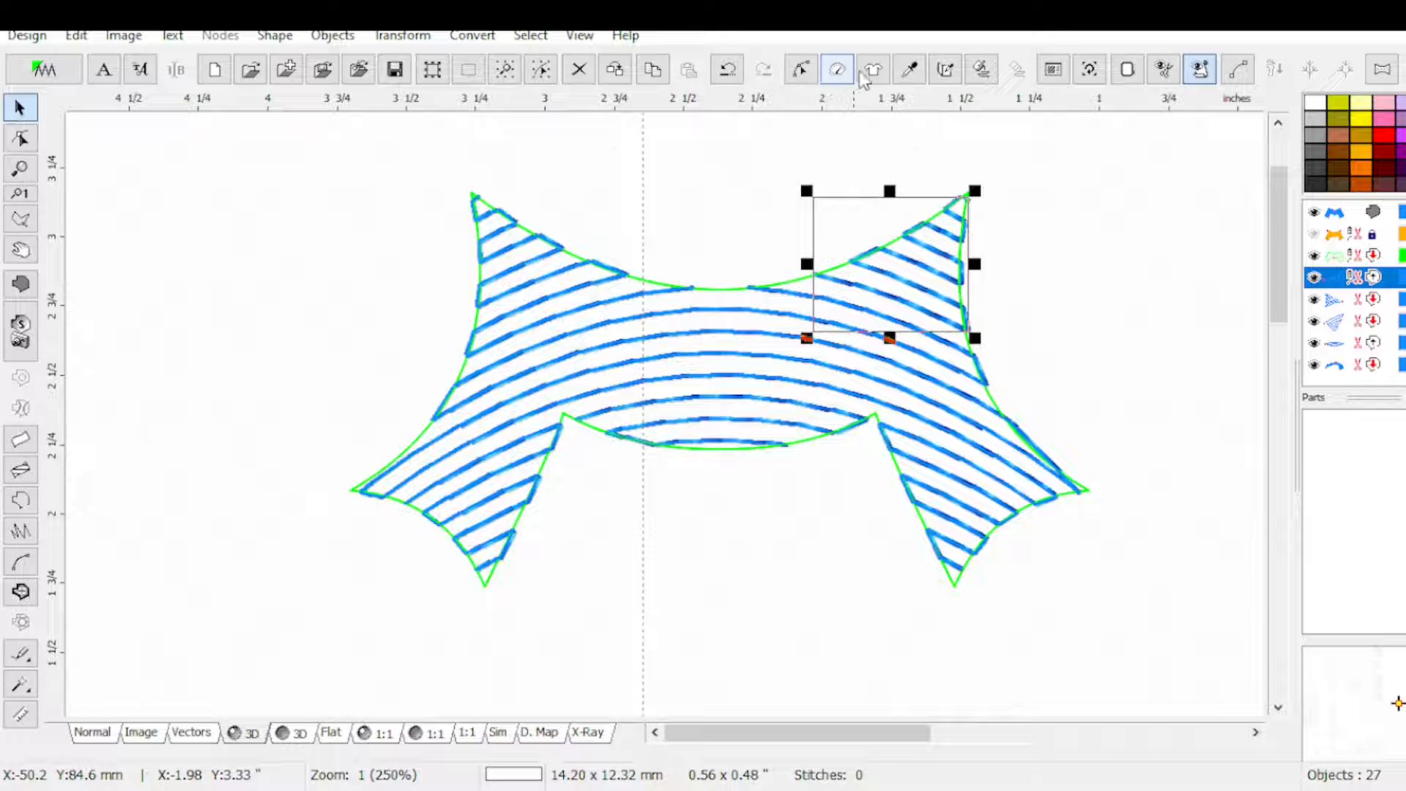
left_click(800, 69)
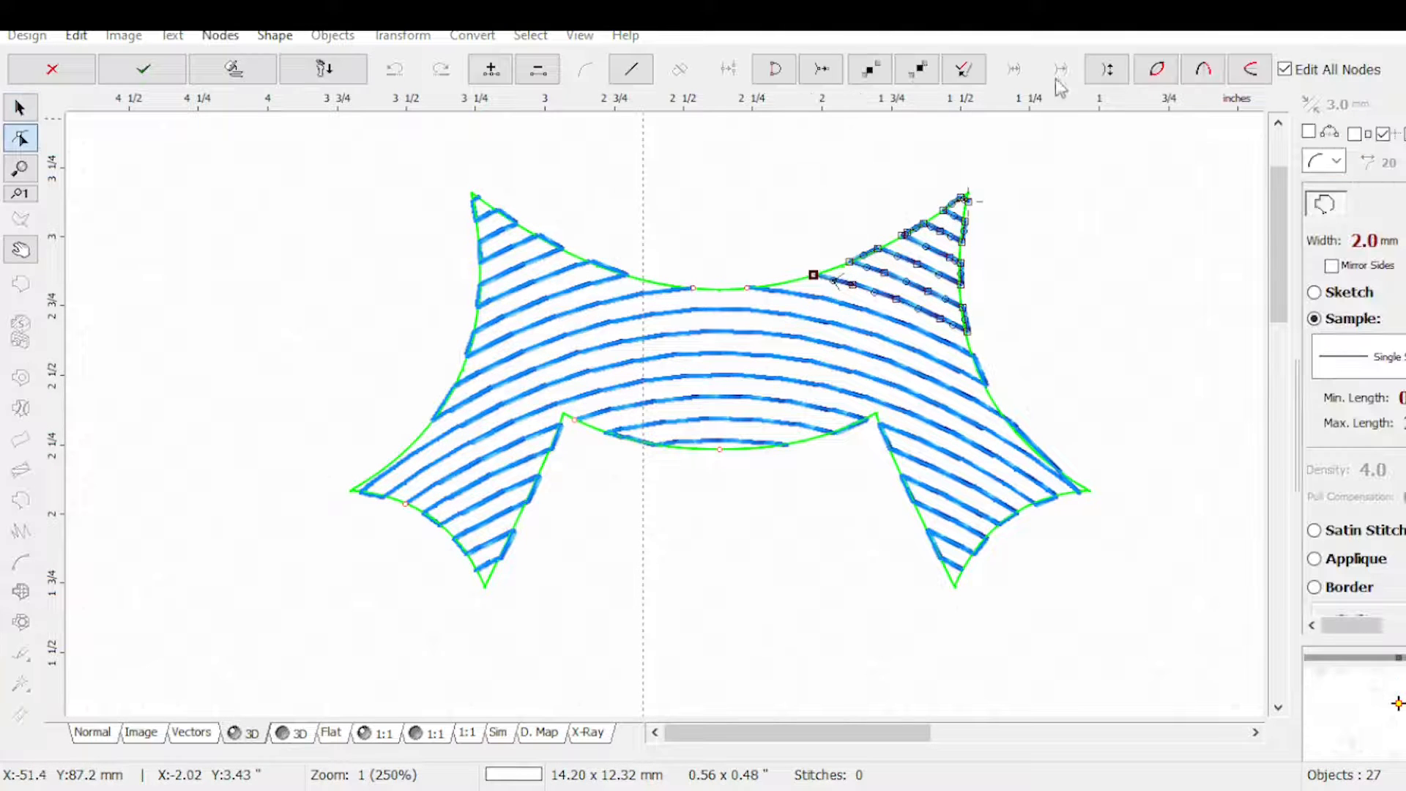
left_click(1108, 71)
left_click(175, 81)
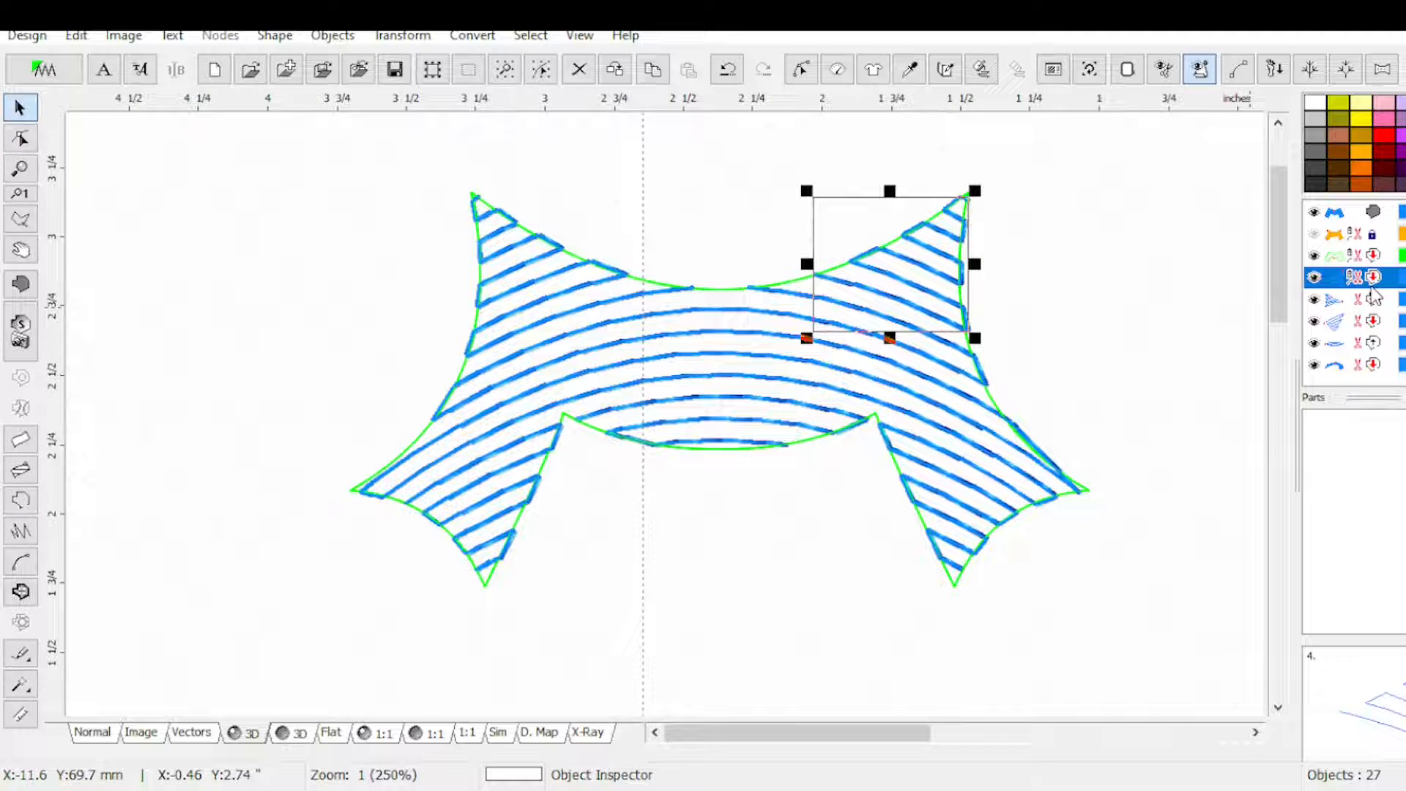
Step: Edit the lens-shaped outline at the lower centre to give it the same red arrow marker as the others
left_click(1380, 344)
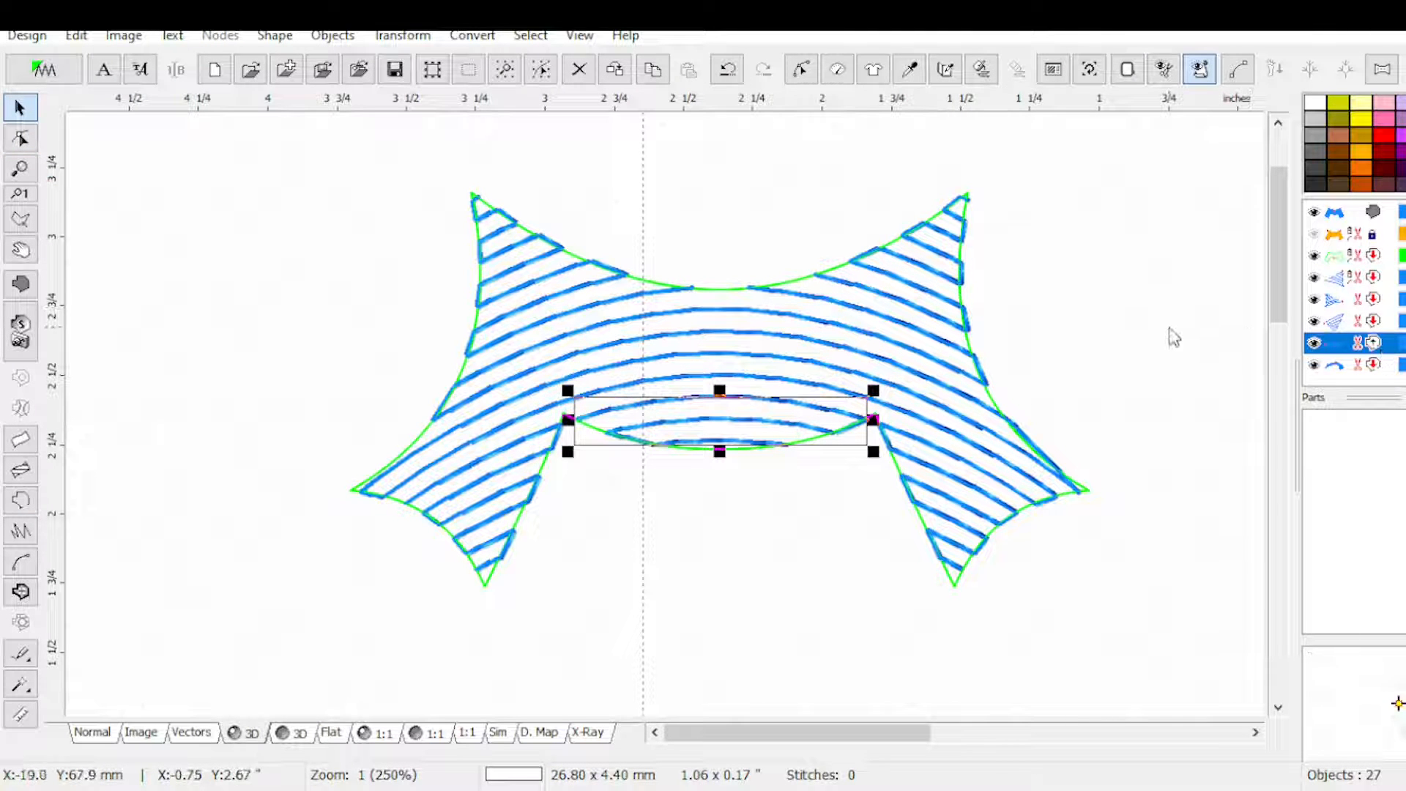
left_click(801, 69)
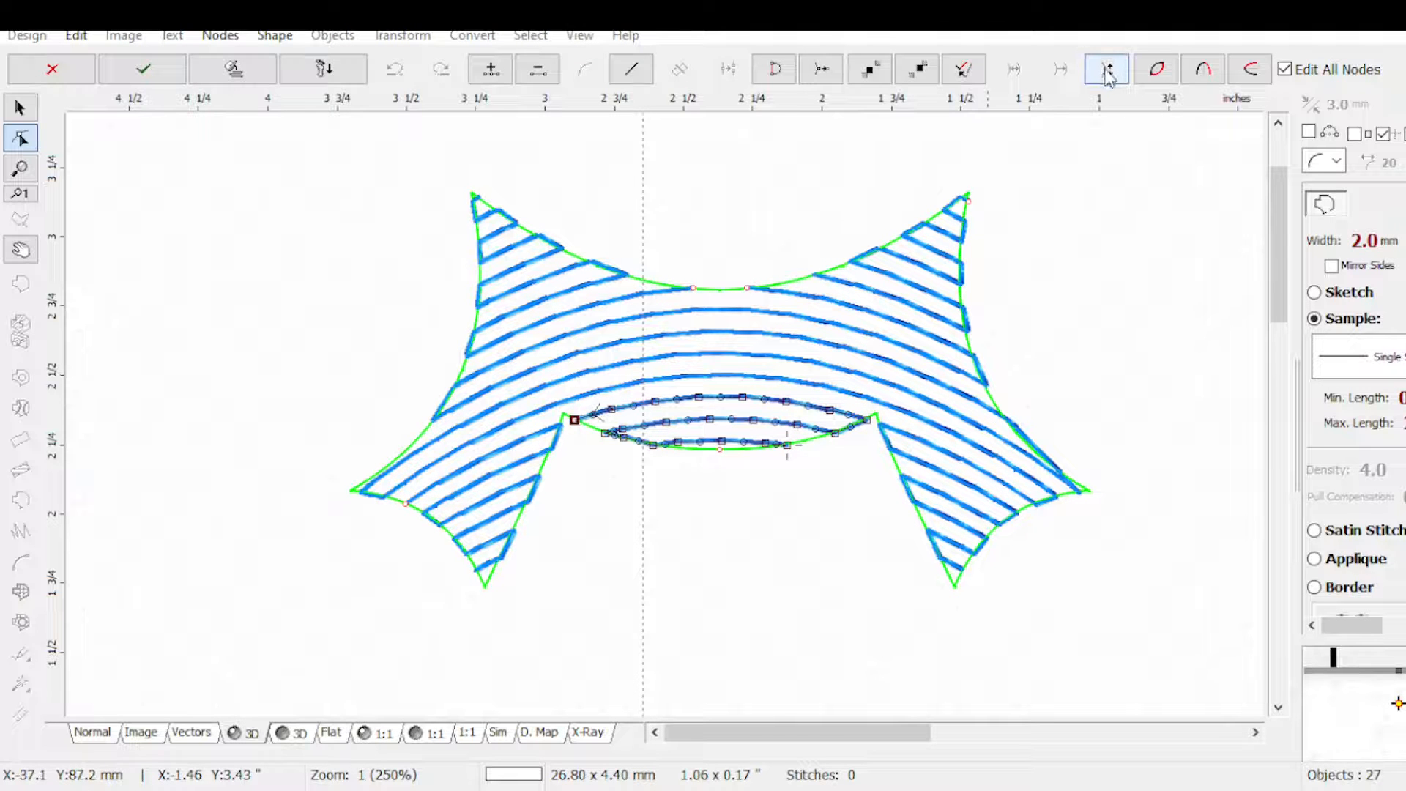
left_click(1108, 71)
left_click(143, 69)
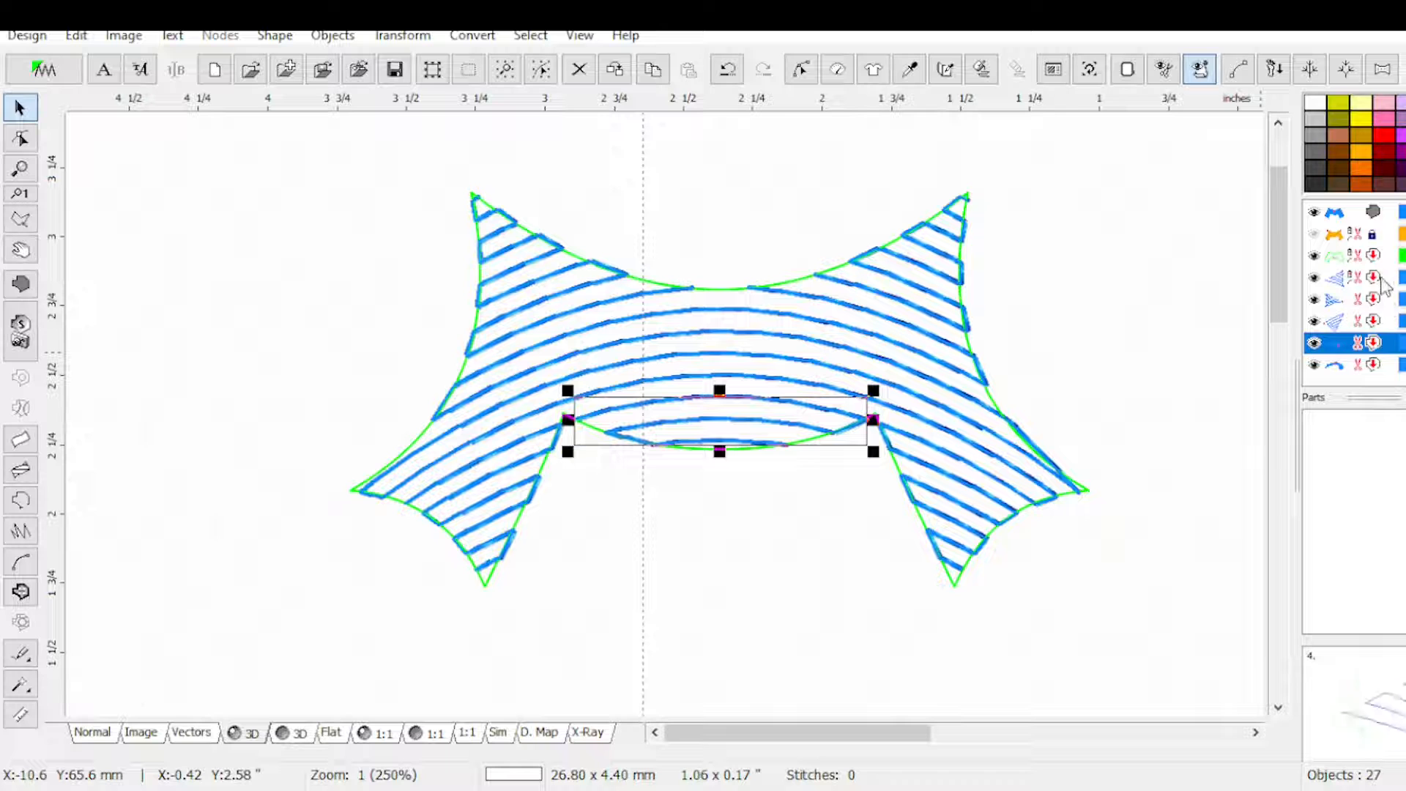
Step: Select the green border outline together with the five blue line outlines and combine them into one joined object
left_click(1341, 258)
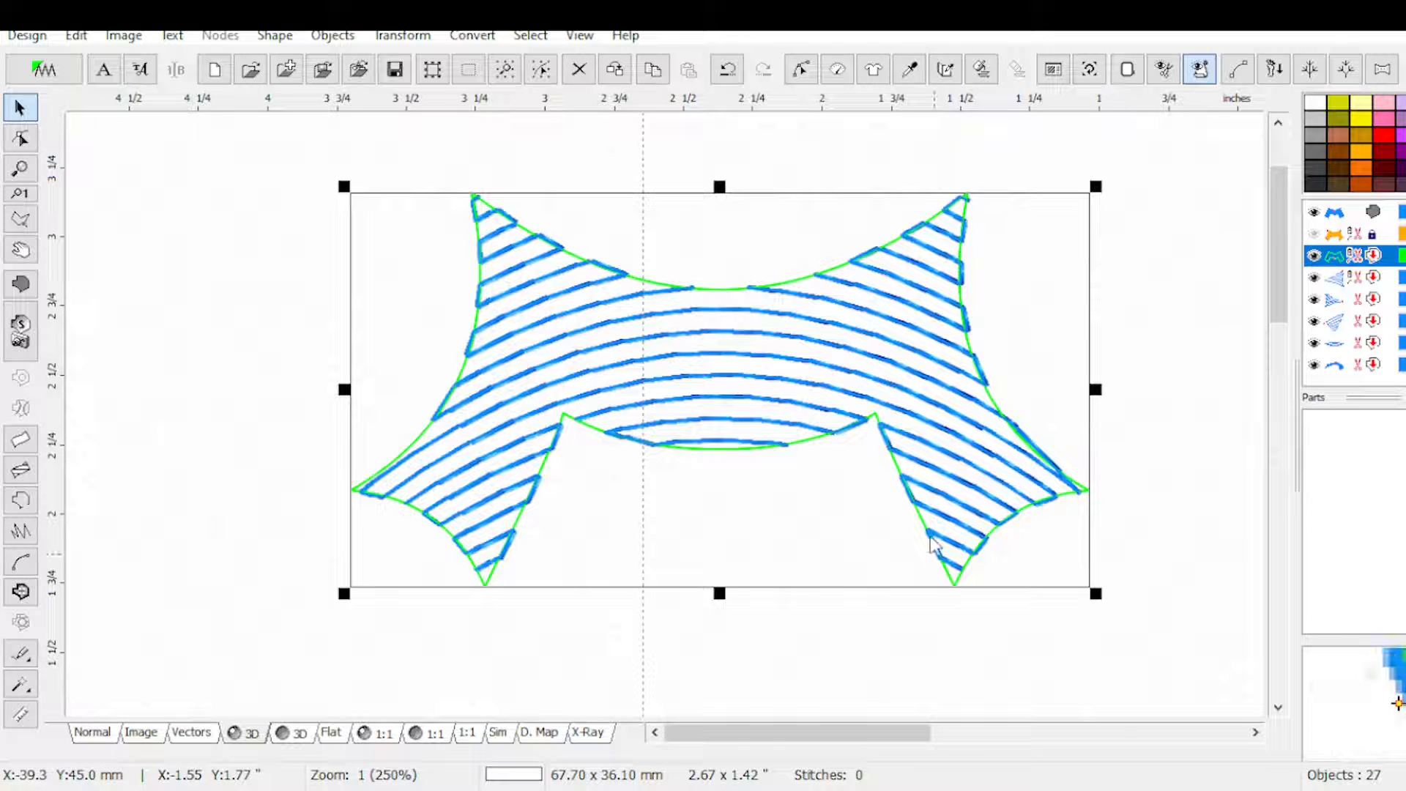
left_click_drag(1390, 258, 1397, 408)
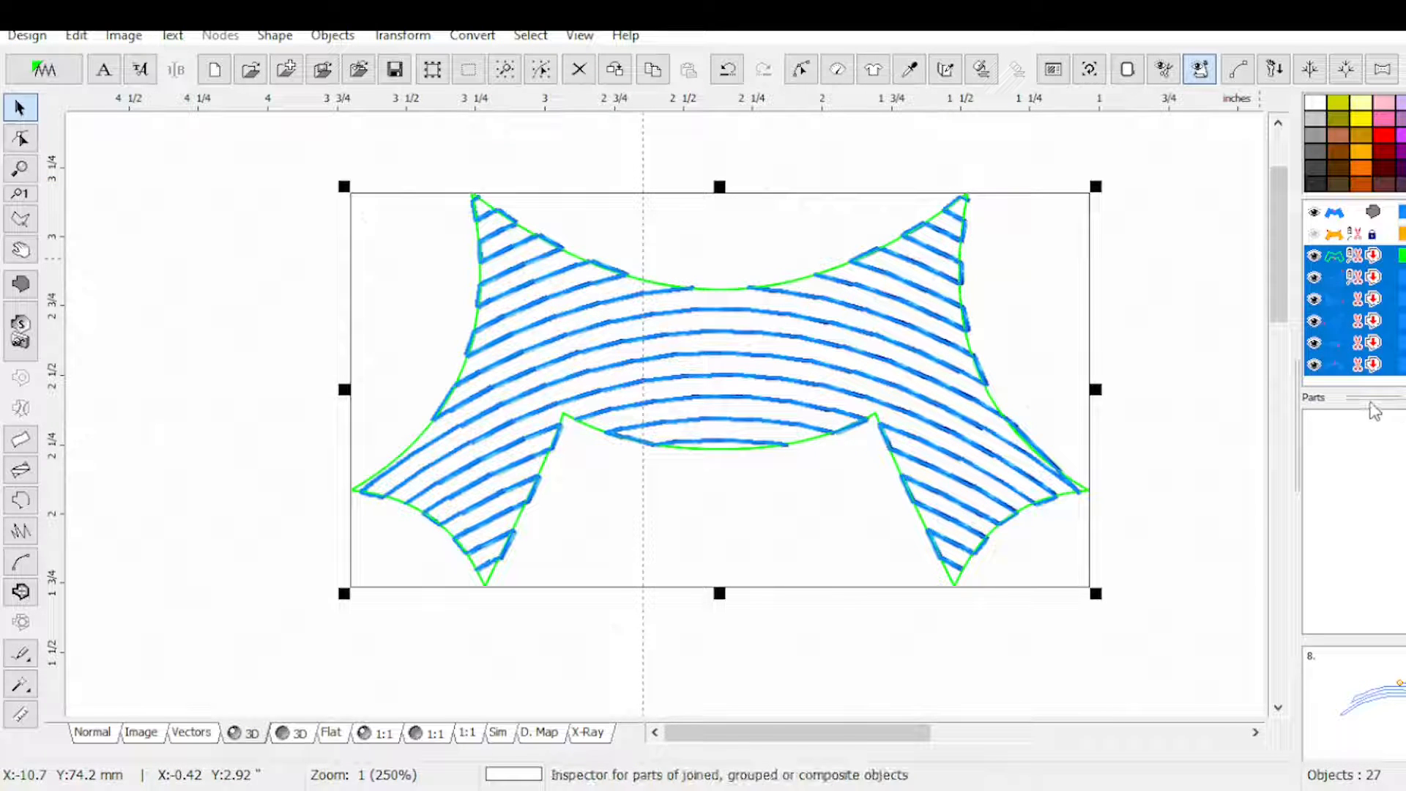
left_click(1311, 71)
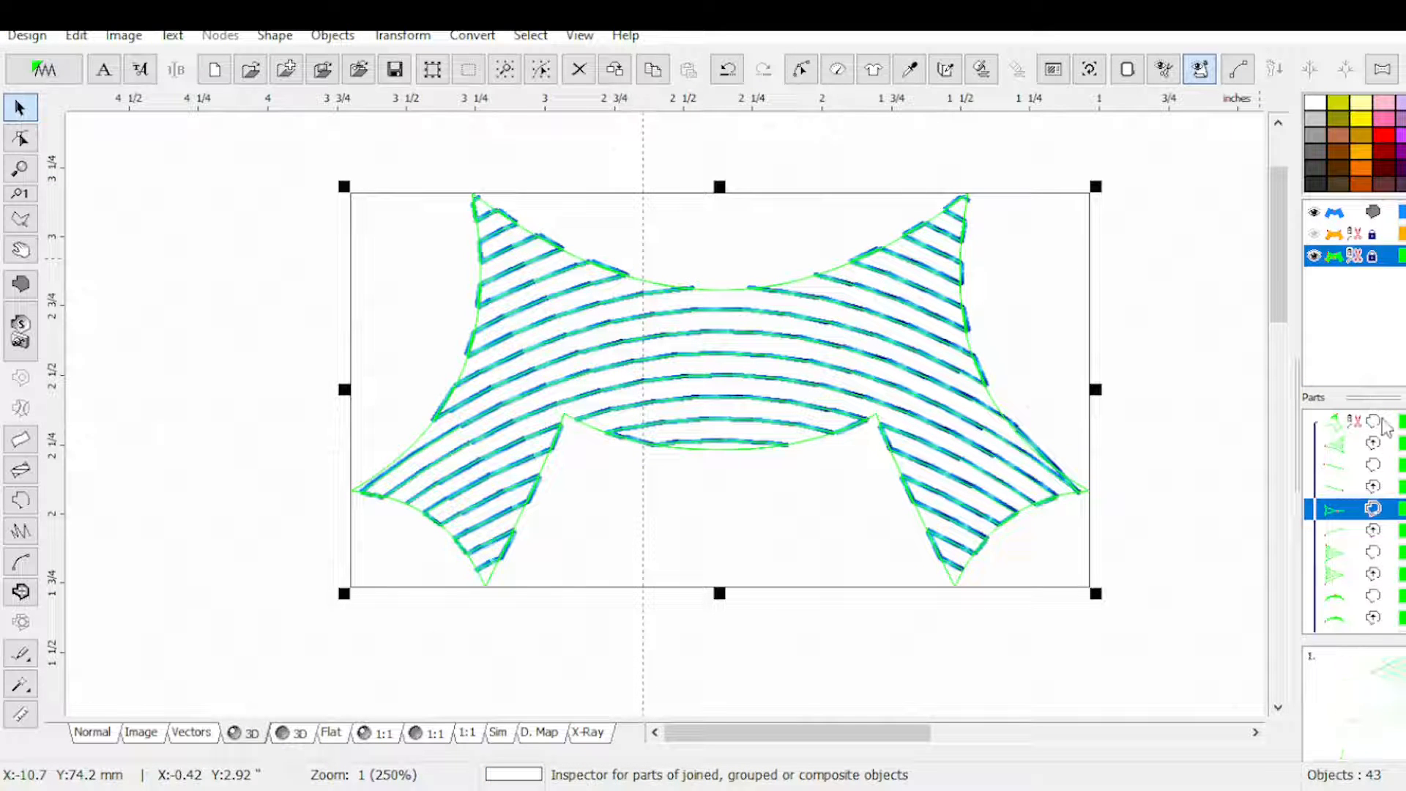
Step: Show the orange object briefly for comparison, hide it and the blue fill, and select the new joined object
left_click(1316, 235)
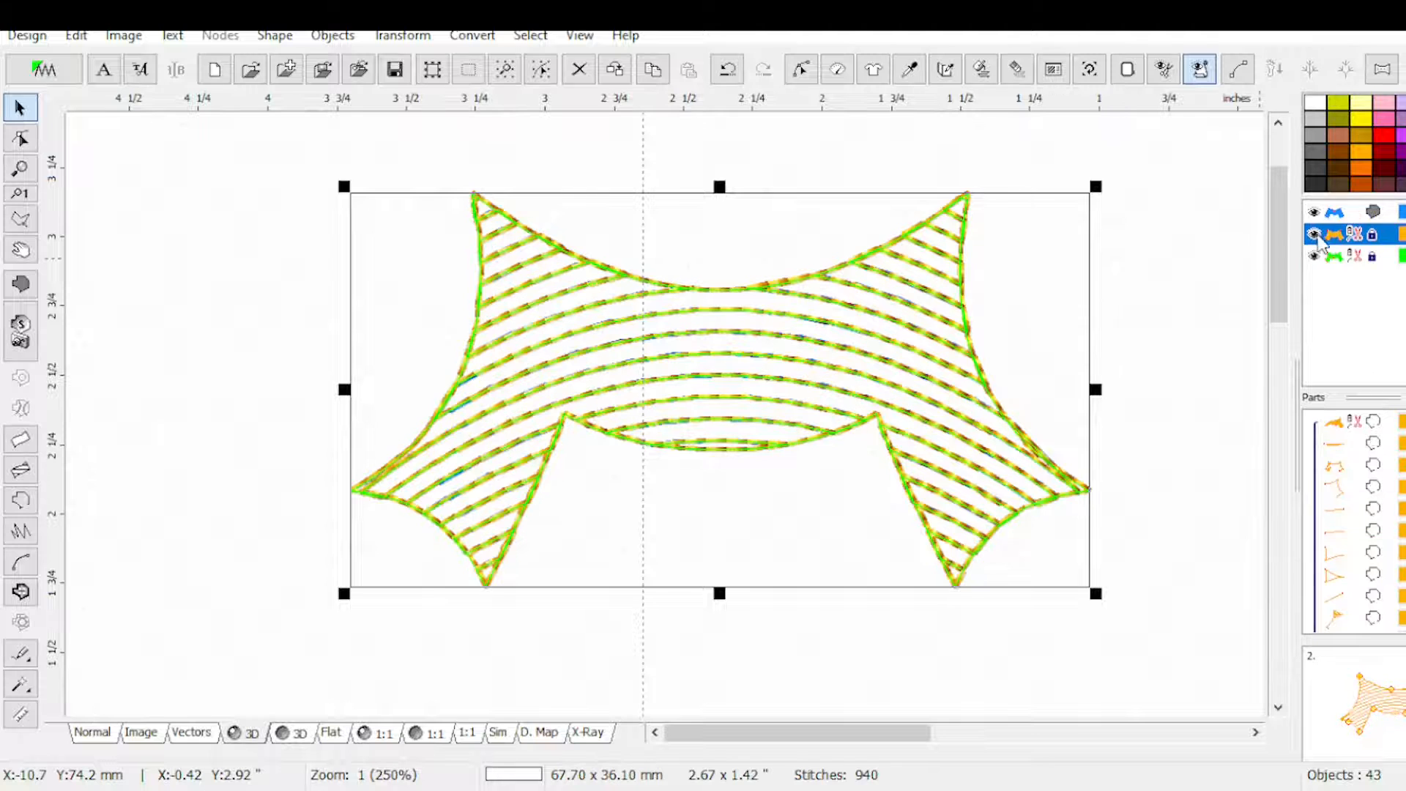
left_click(1315, 235)
left_click(1314, 213)
left_click(1335, 256)
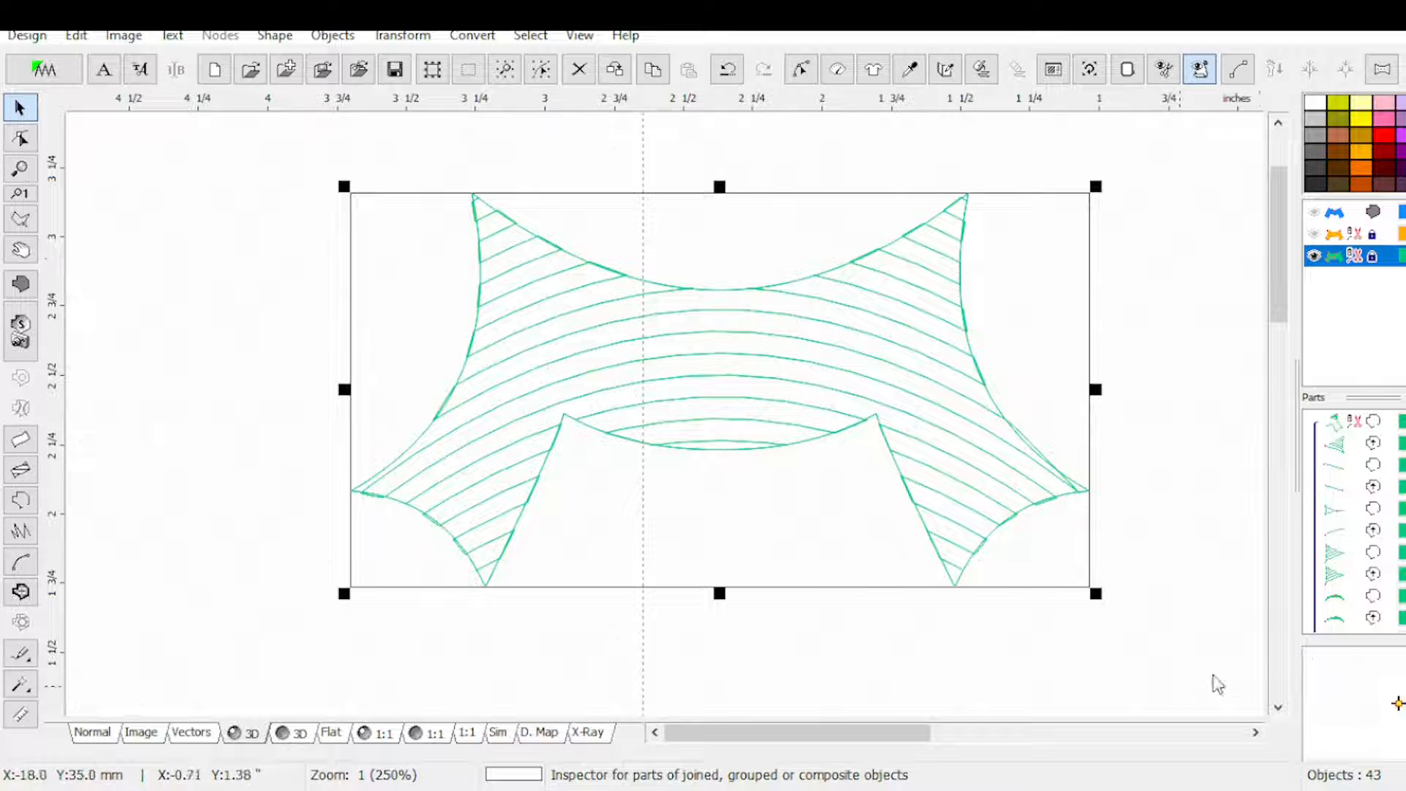
Step: Widen the object list and check the joined object's outline stitch parameters, leaving them unchanged
left_click_drag(1301, 394, 1189, 397)
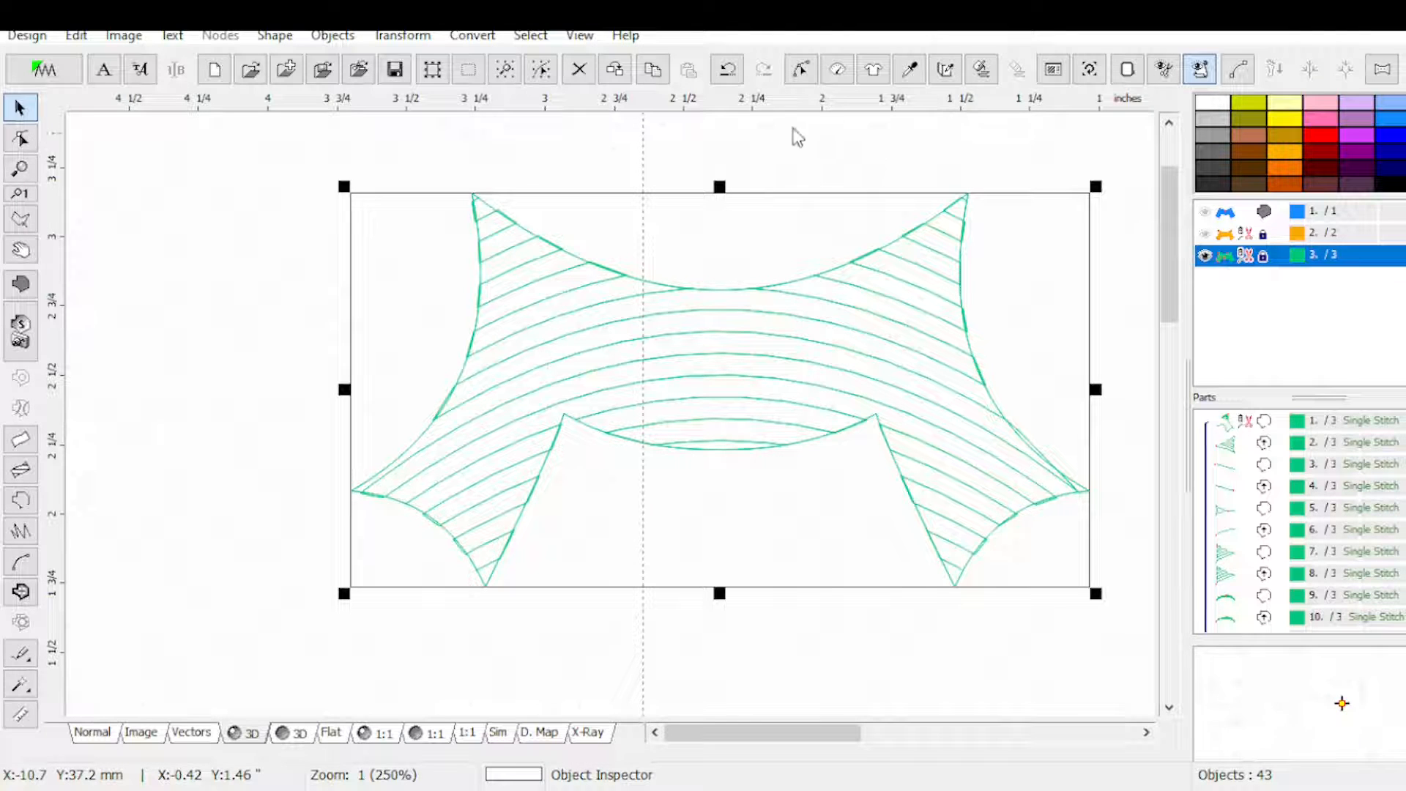
left_click(837, 69)
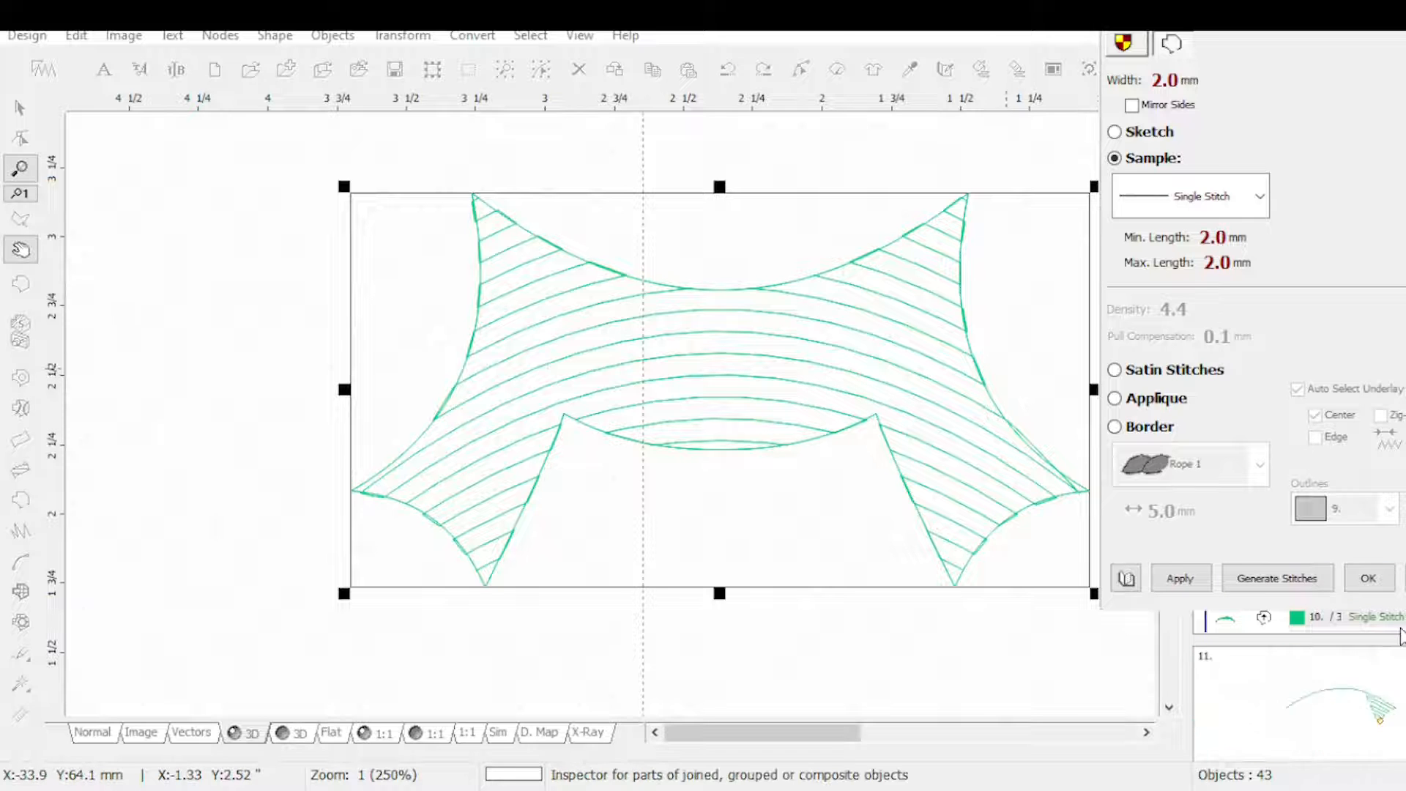
left_click(20, 592)
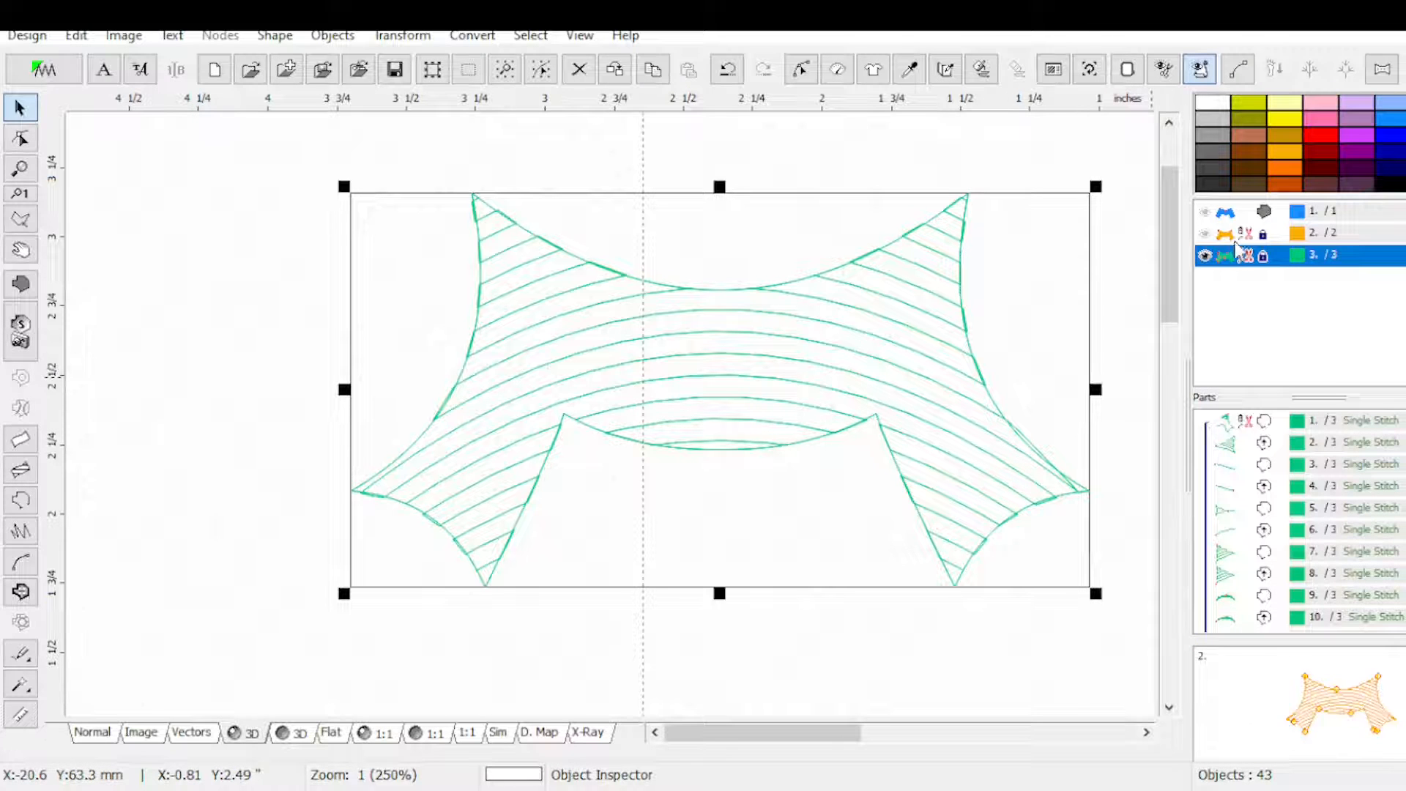
Step: Set the selection mode to Select Subset and select the backward paths among the green object's outlines
left_click(532, 38)
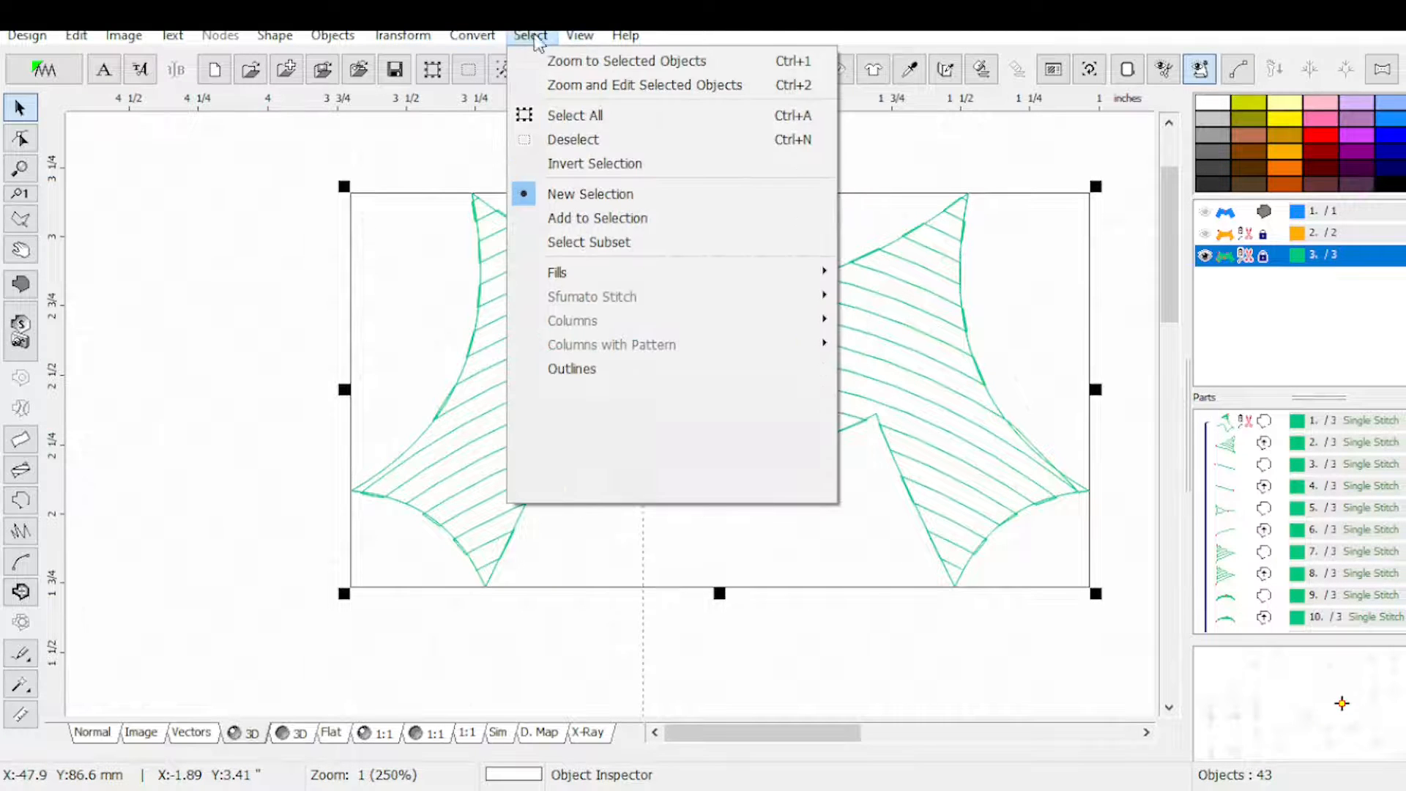
left_click(580, 243)
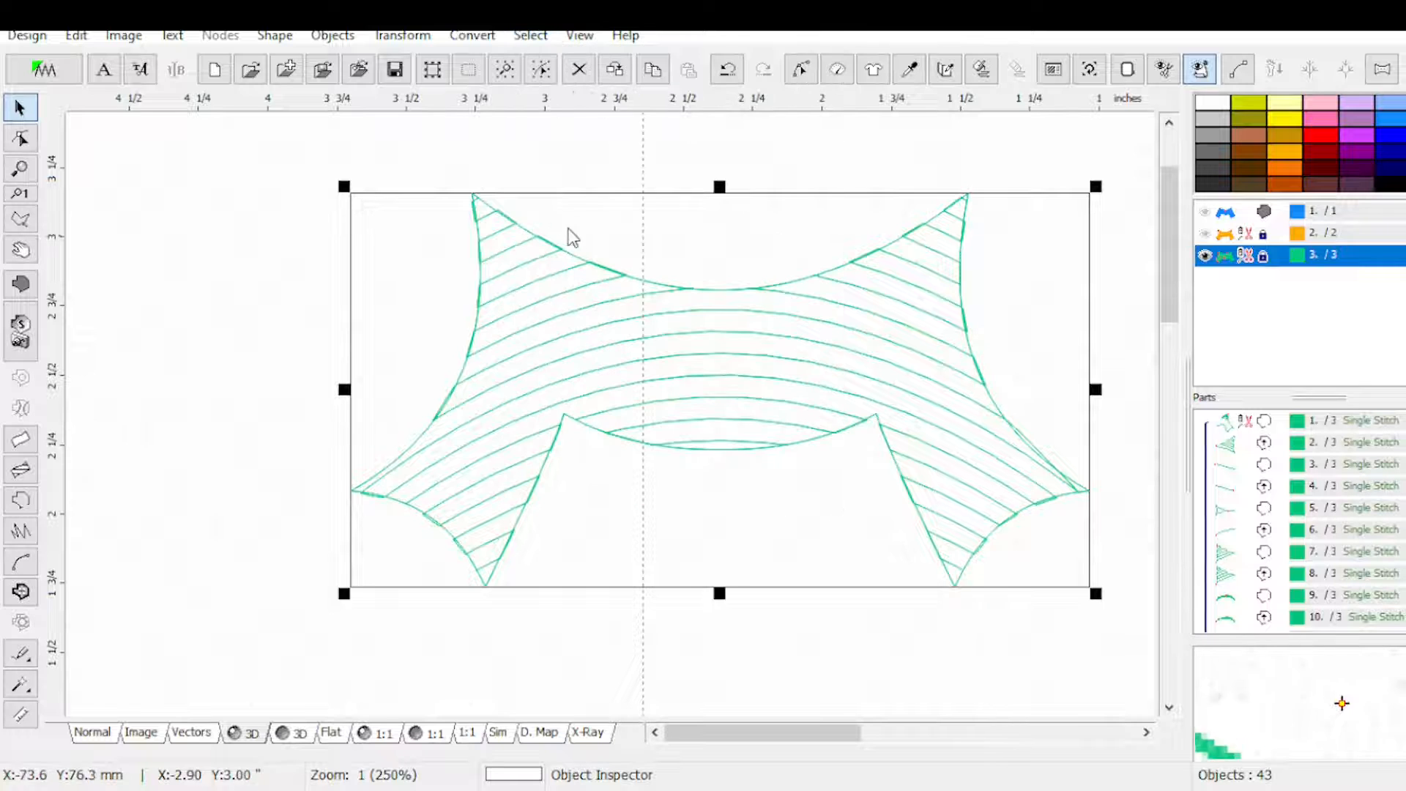
left_click(532, 36)
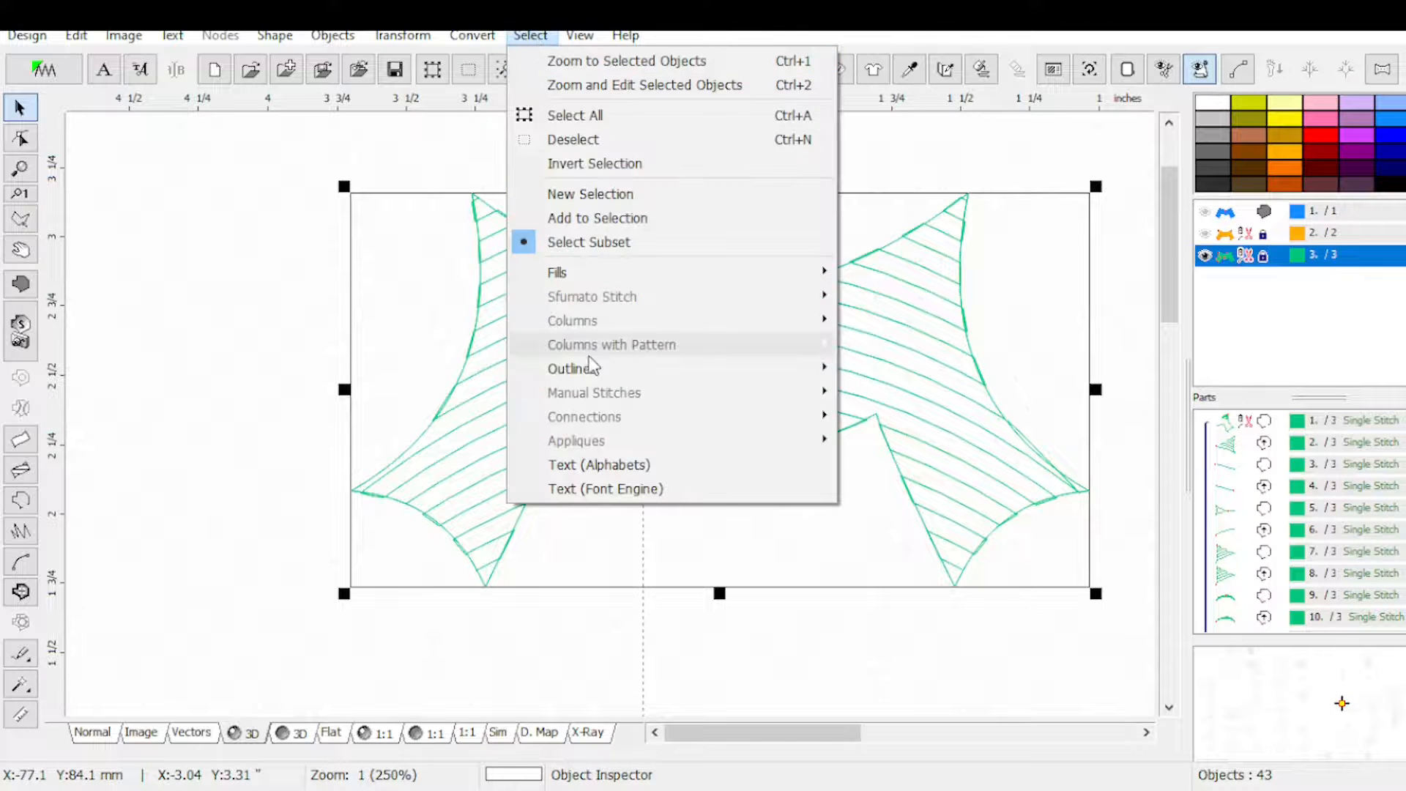
mouse_move(605, 373)
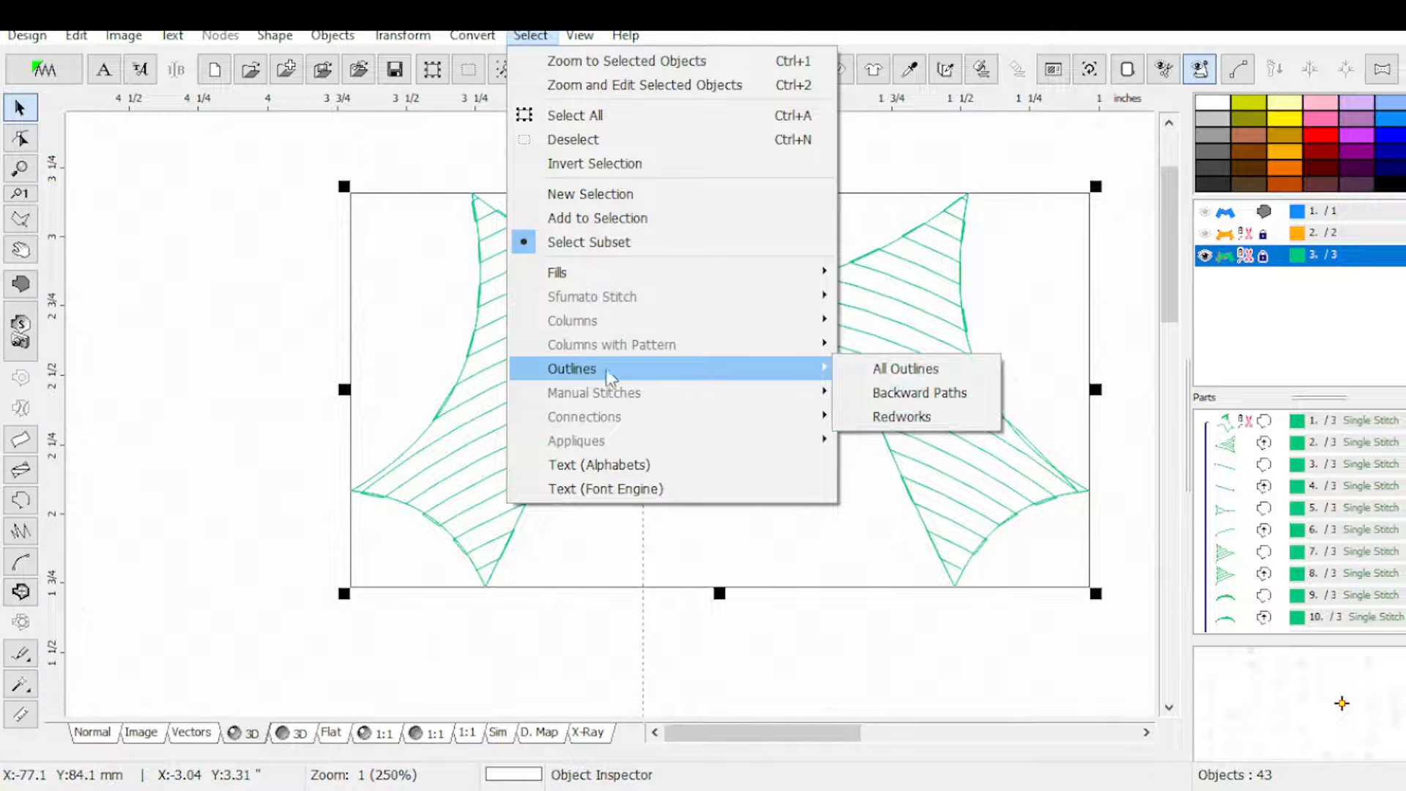
left_click(953, 396)
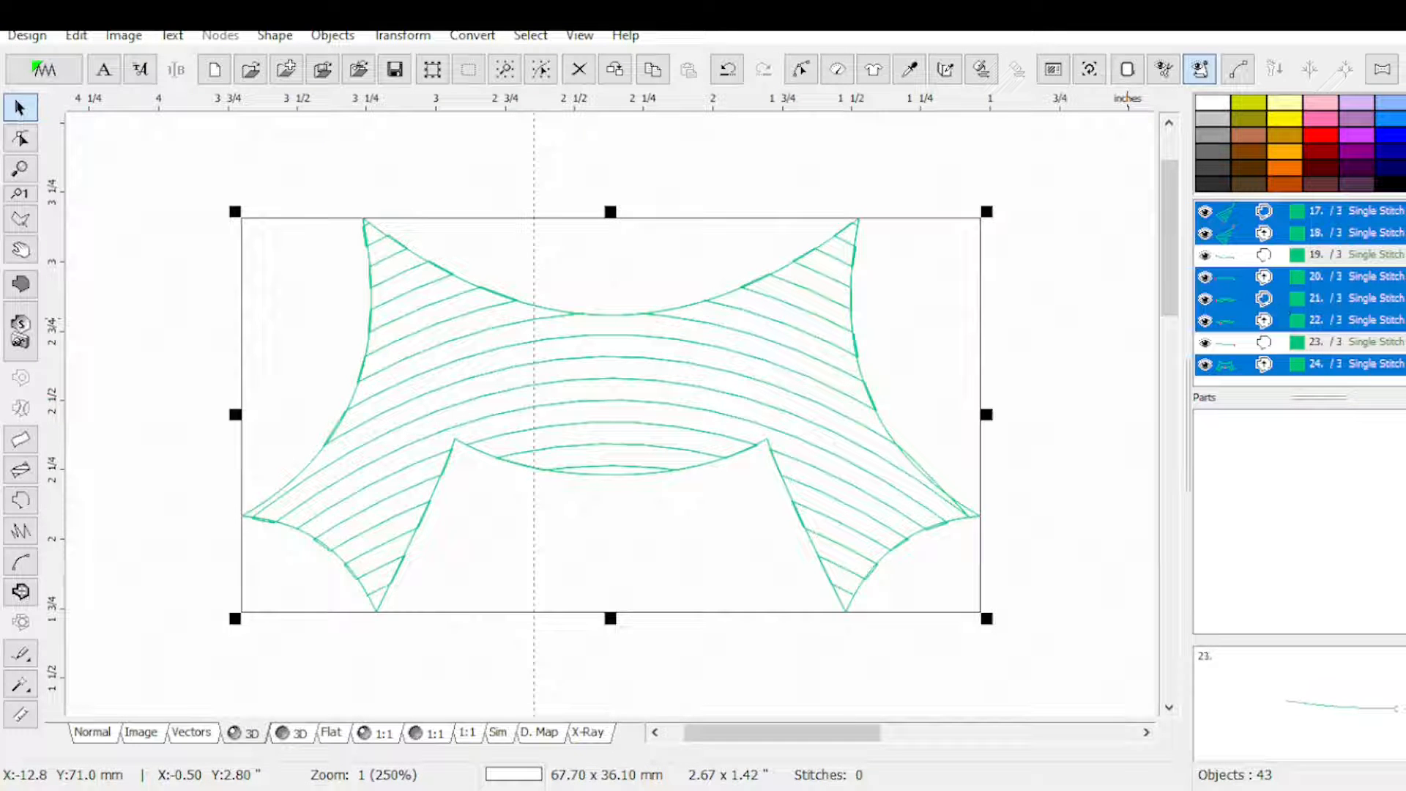
Step: Deselect green outline objects 3, 7 and 9 in the object list, keeping the backward paths between them selected
scroll(1300, 293, "up", 4)
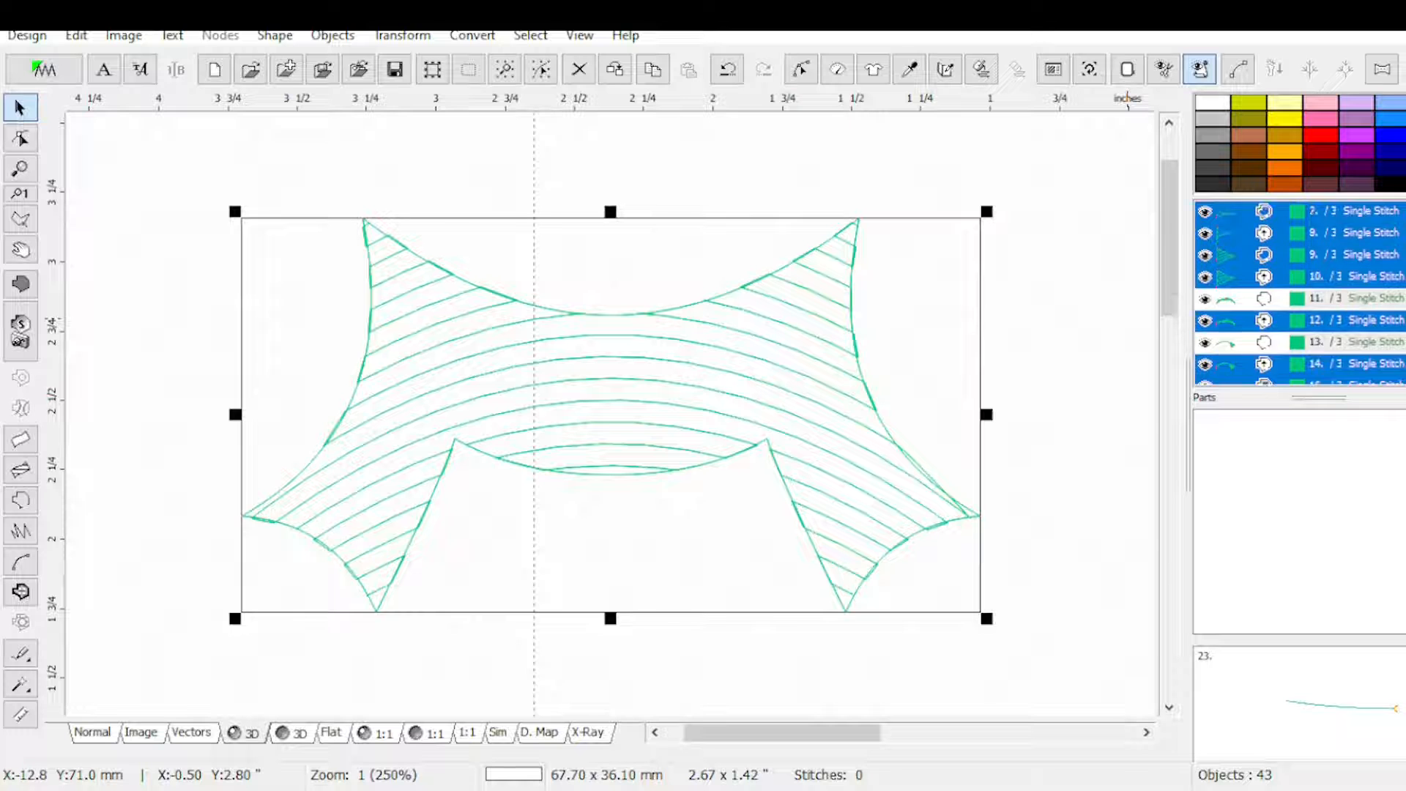
scroll(1301, 293, "up", 1)
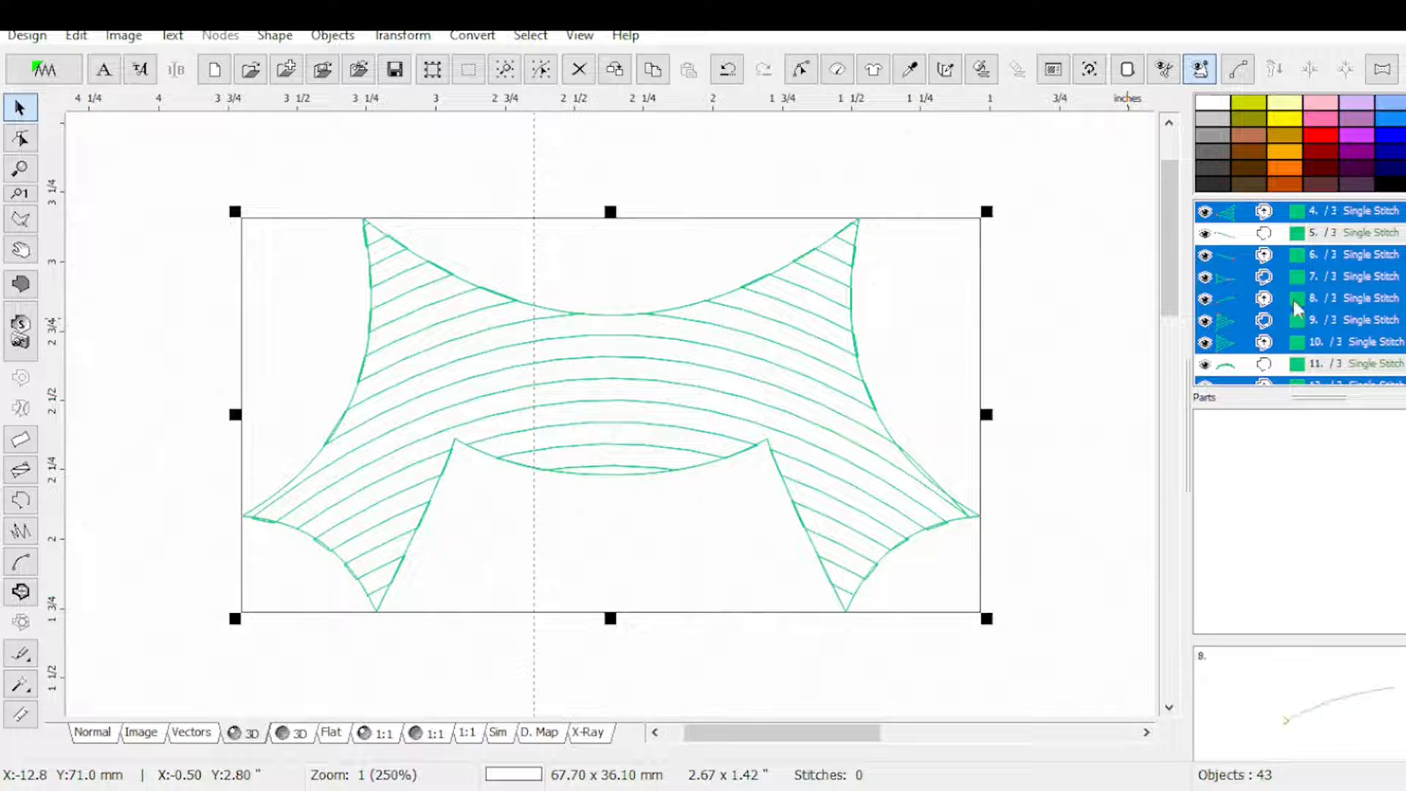
scroll(1283, 319, "up", 1)
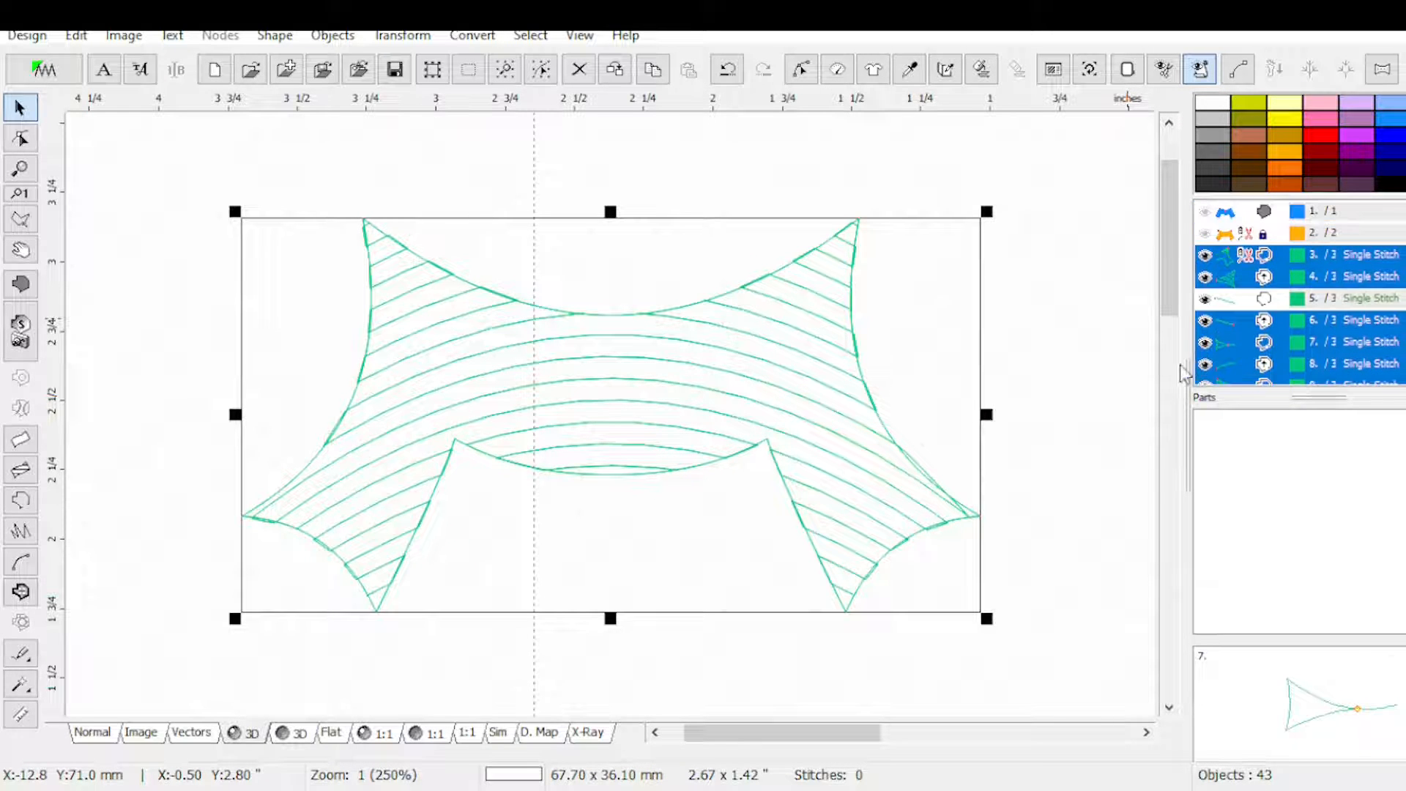
left_click(1283, 261, "ctrl")
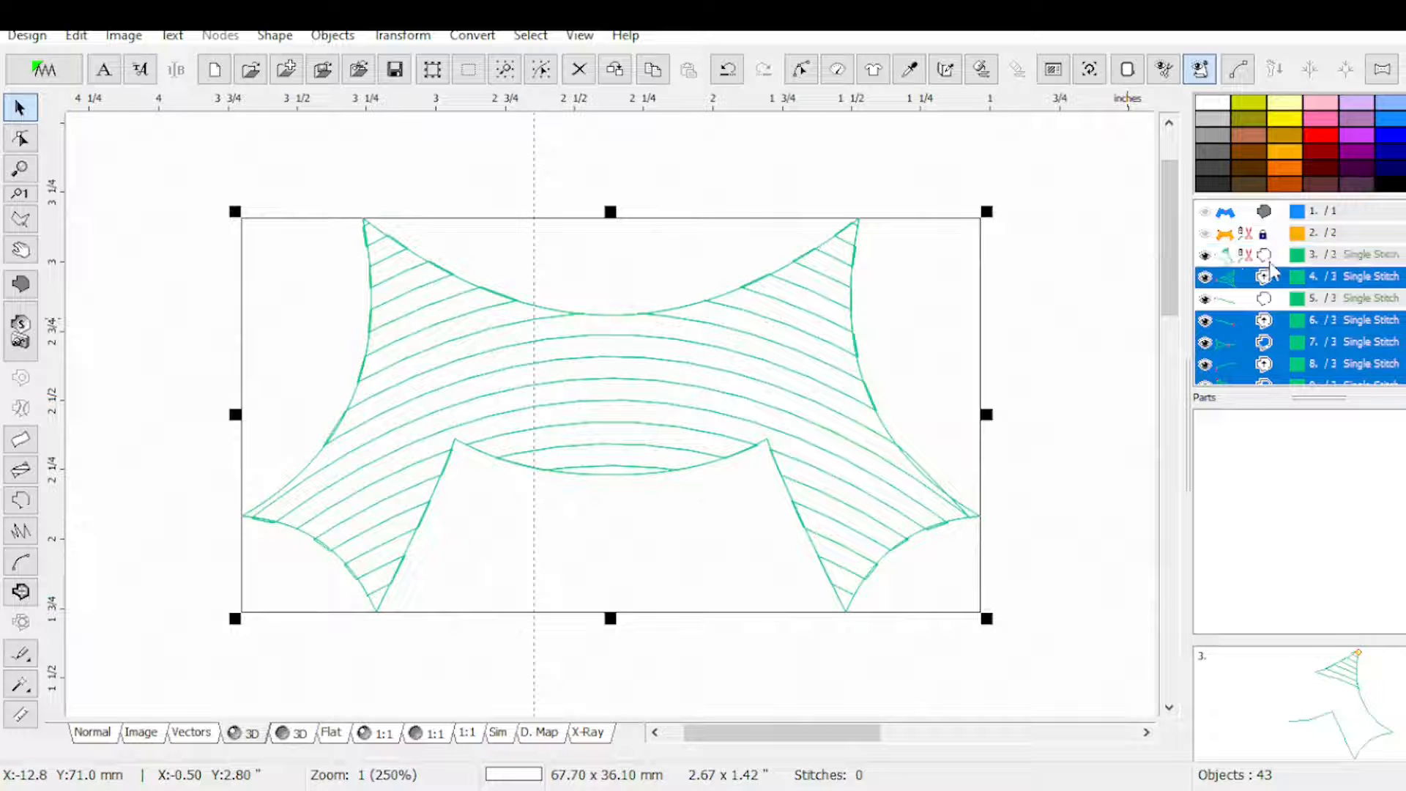
left_click(1272, 341, "ctrl")
scroll(1275, 341, "down", 1)
scroll(1321, 293, "down", 1)
left_click(1320, 299, "ctrl")
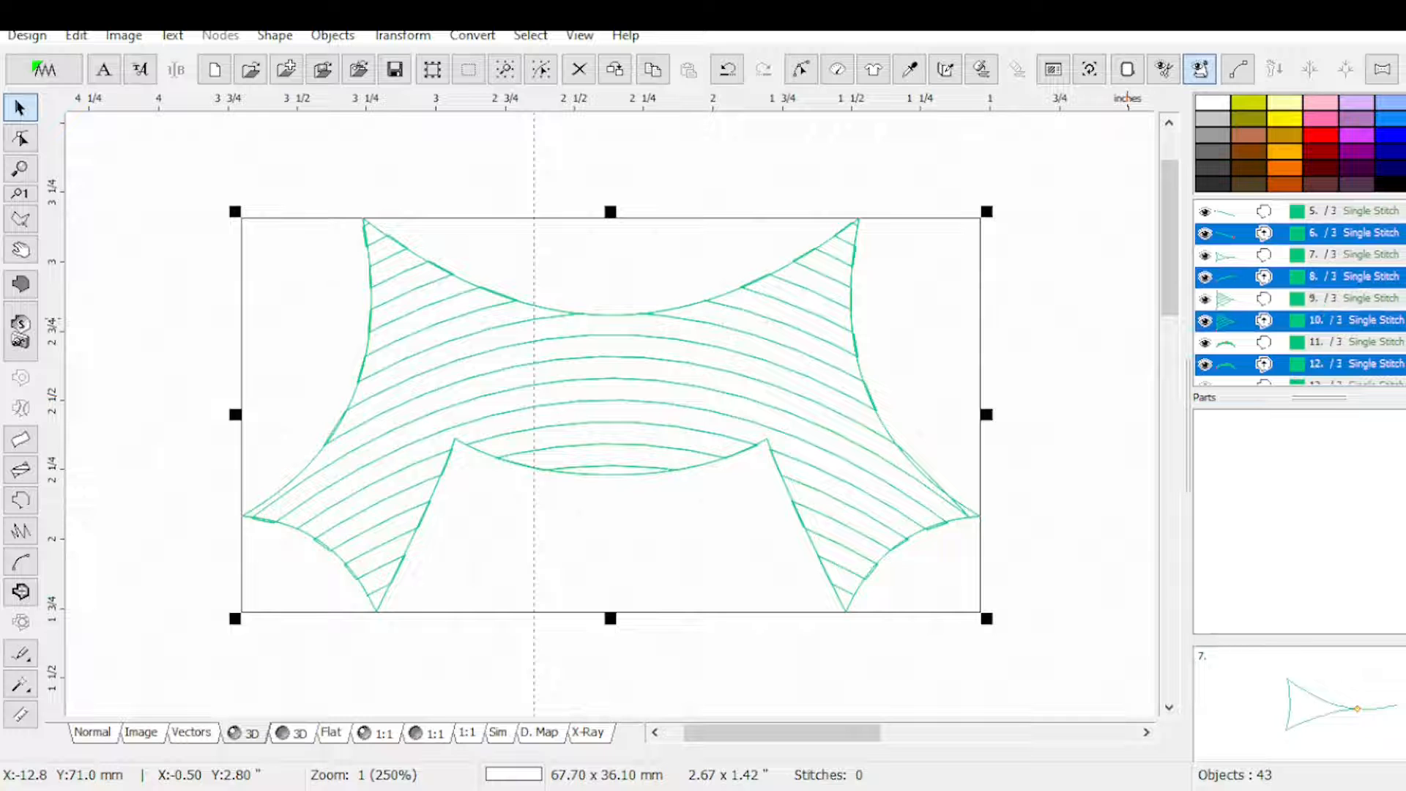
Step: Deselect green outline objects 15, 17 and 21, keeping the remaining backward paths selected
scroll(1318, 293, "down", 2)
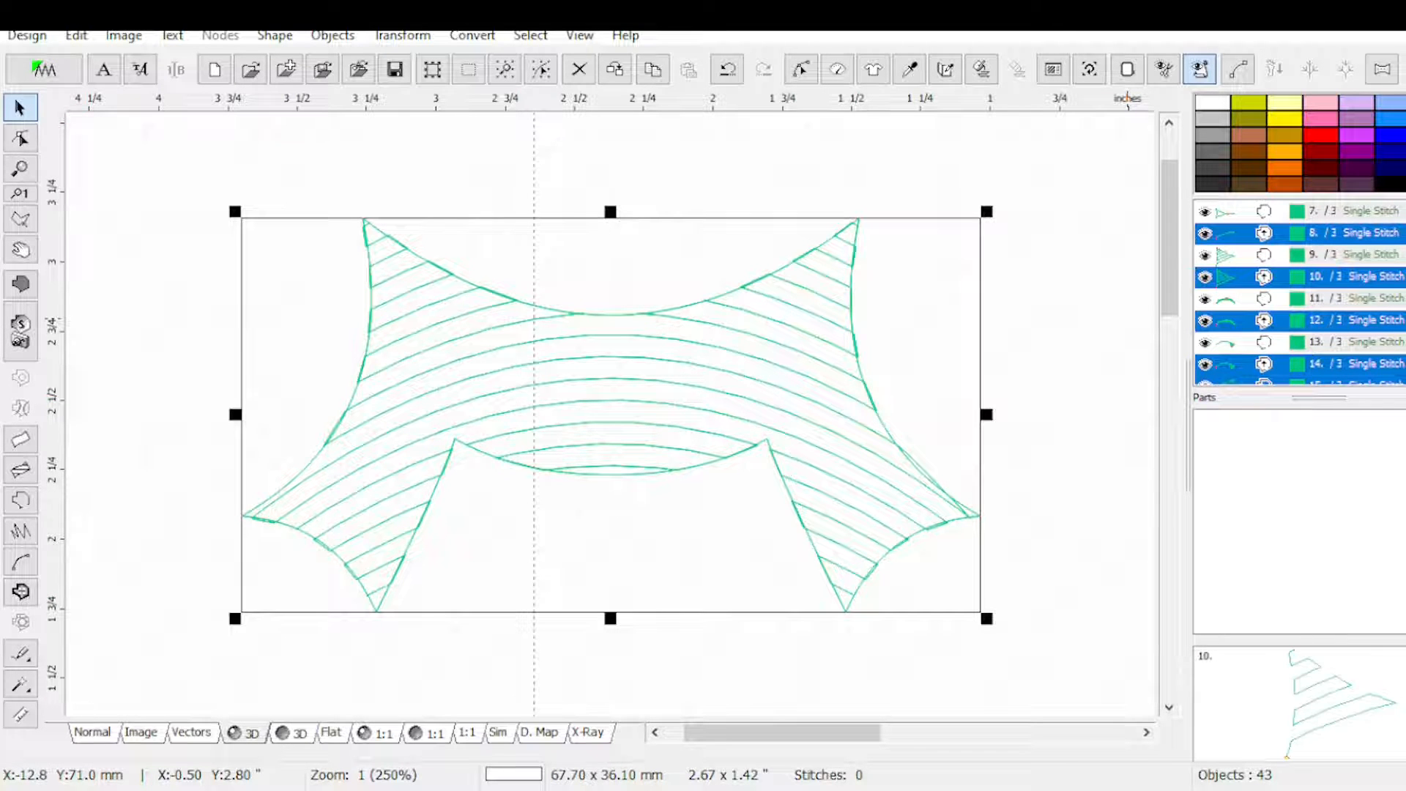
scroll(1300, 293, "down", 3)
left_click(1295, 320, "ctrl")
scroll(1296, 322, "down", 4)
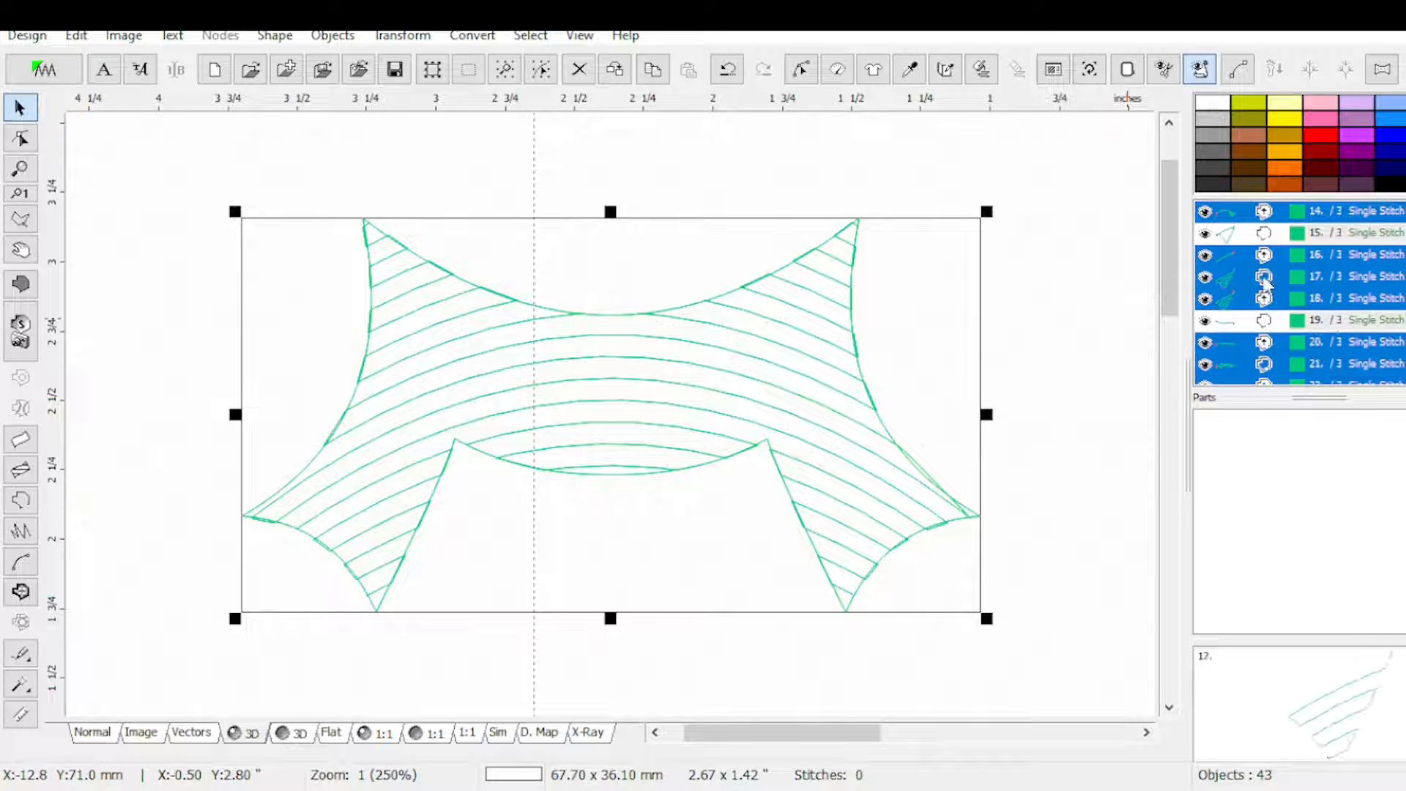
left_click(1267, 283, "ctrl")
scroll(1267, 283, "down", 3)
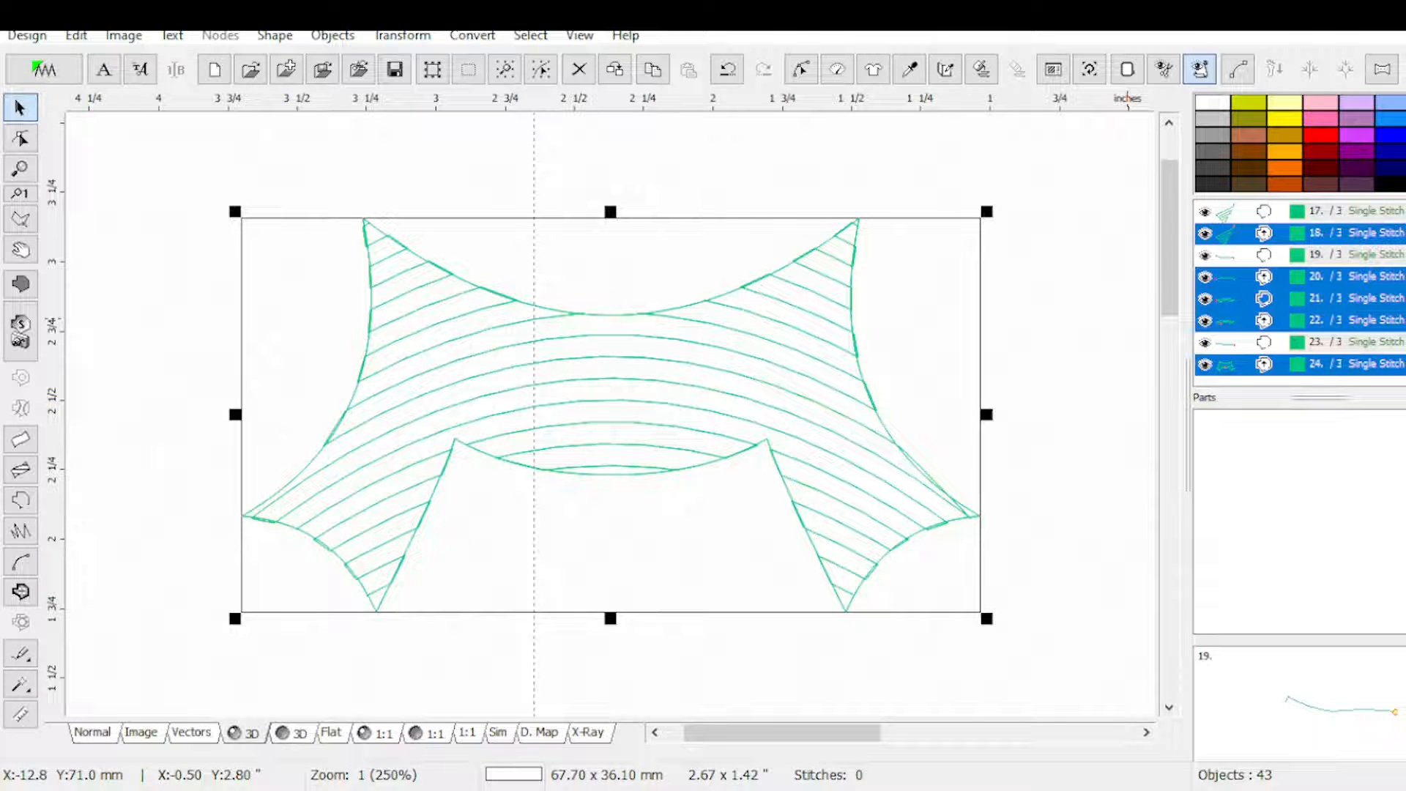
left_click(1296, 301, "ctrl")
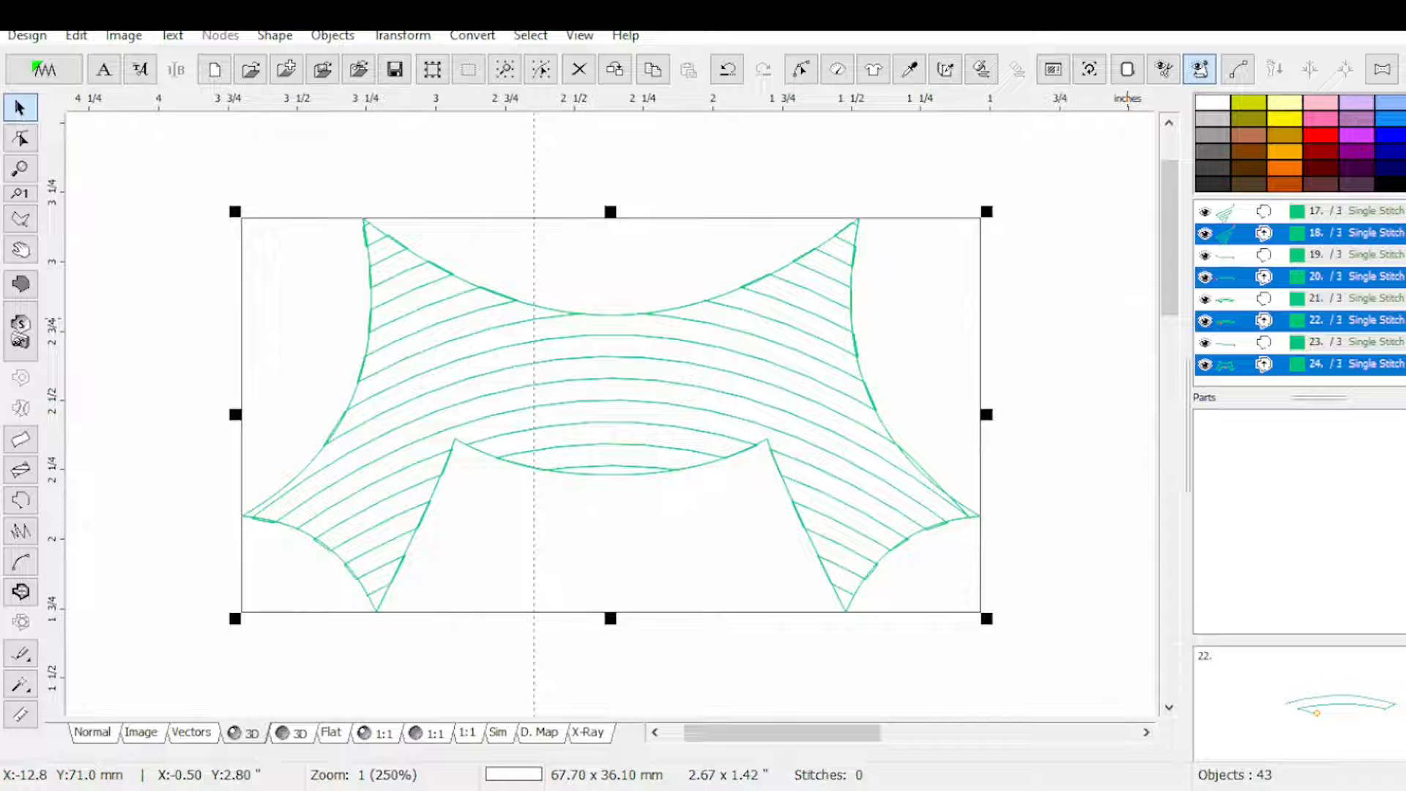
scroll(1296, 302, "up", 5)
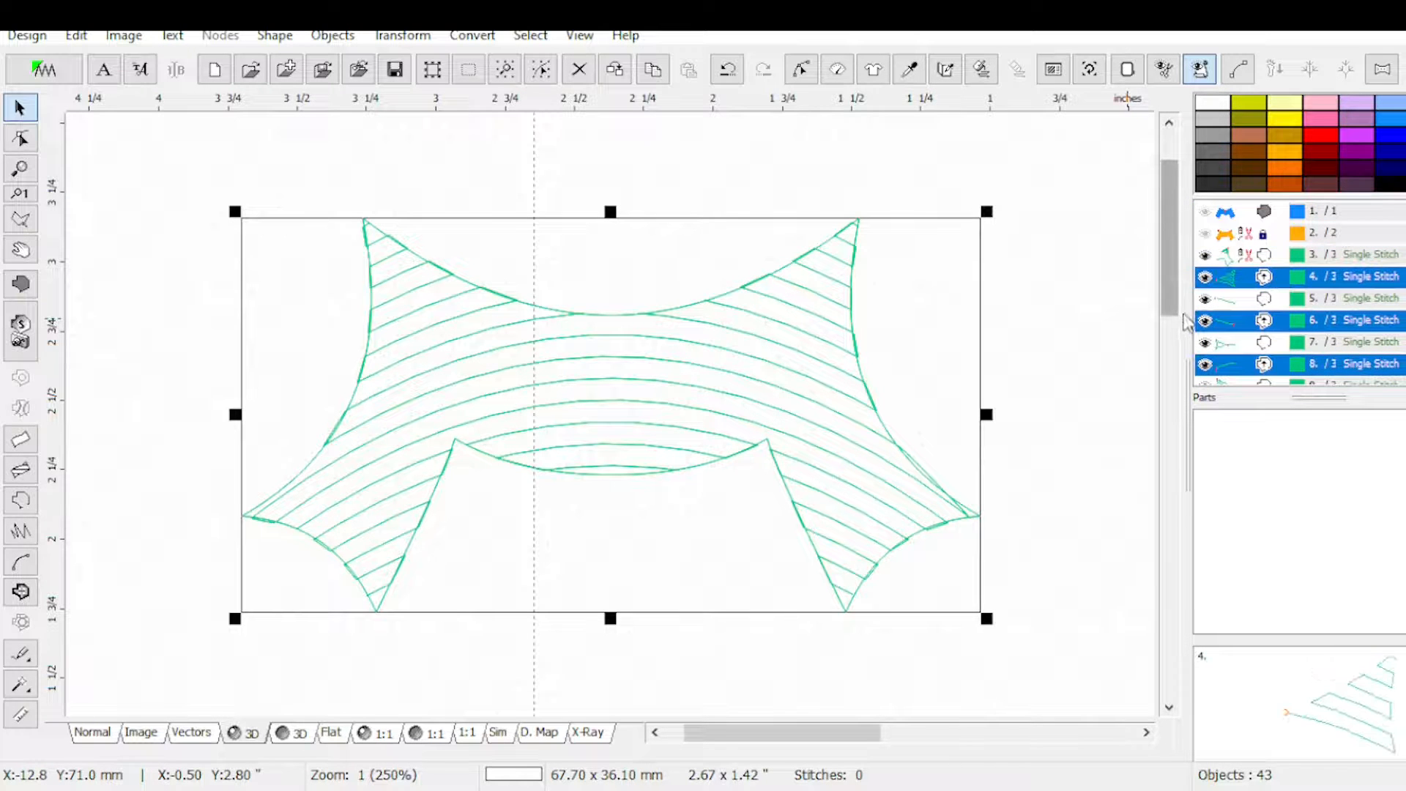
Step: Try the Chain Stitch sample as the outline stitch of the selected paths
left_click(837, 73)
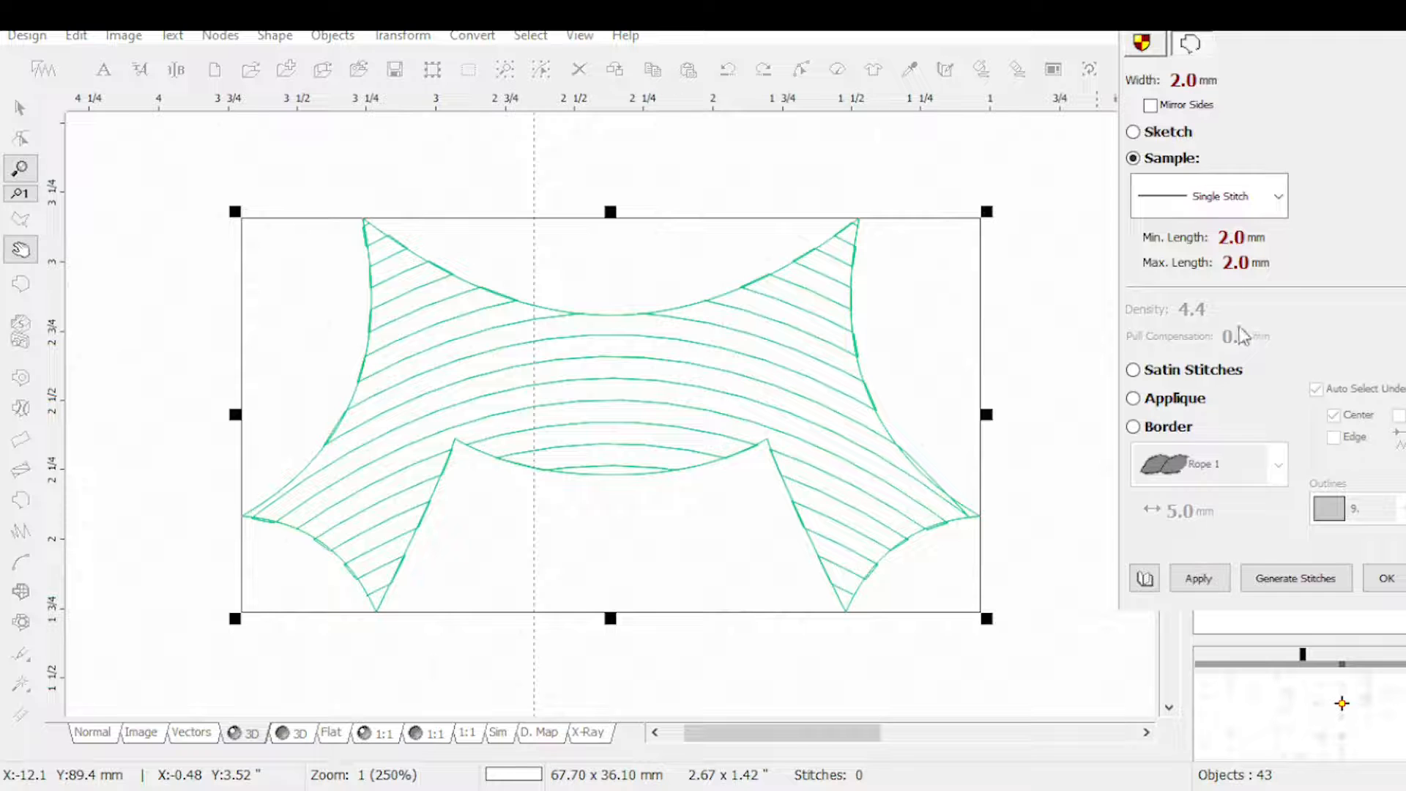
left_click(1274, 199)
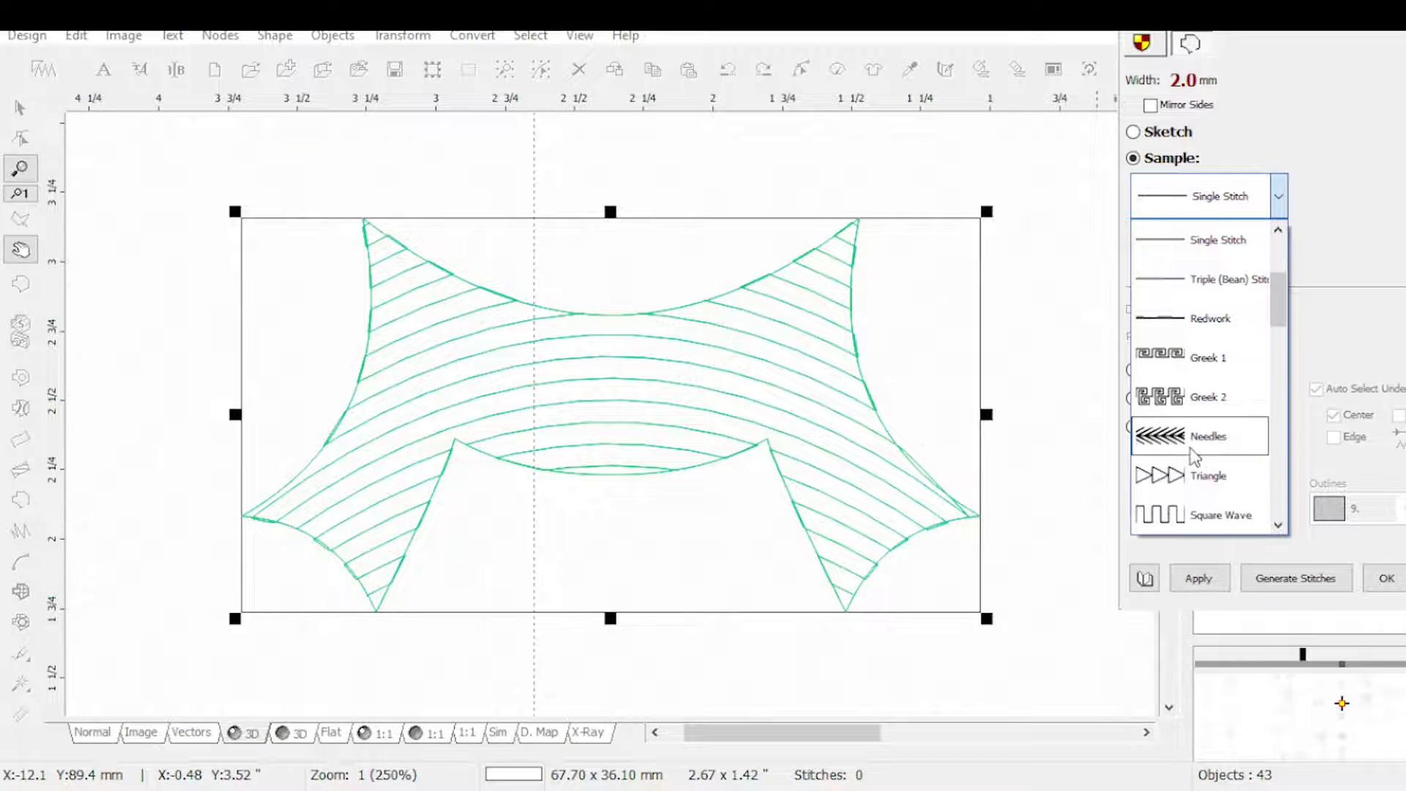
left_click_drag(1282, 314, 1278, 416)
left_click(1229, 457)
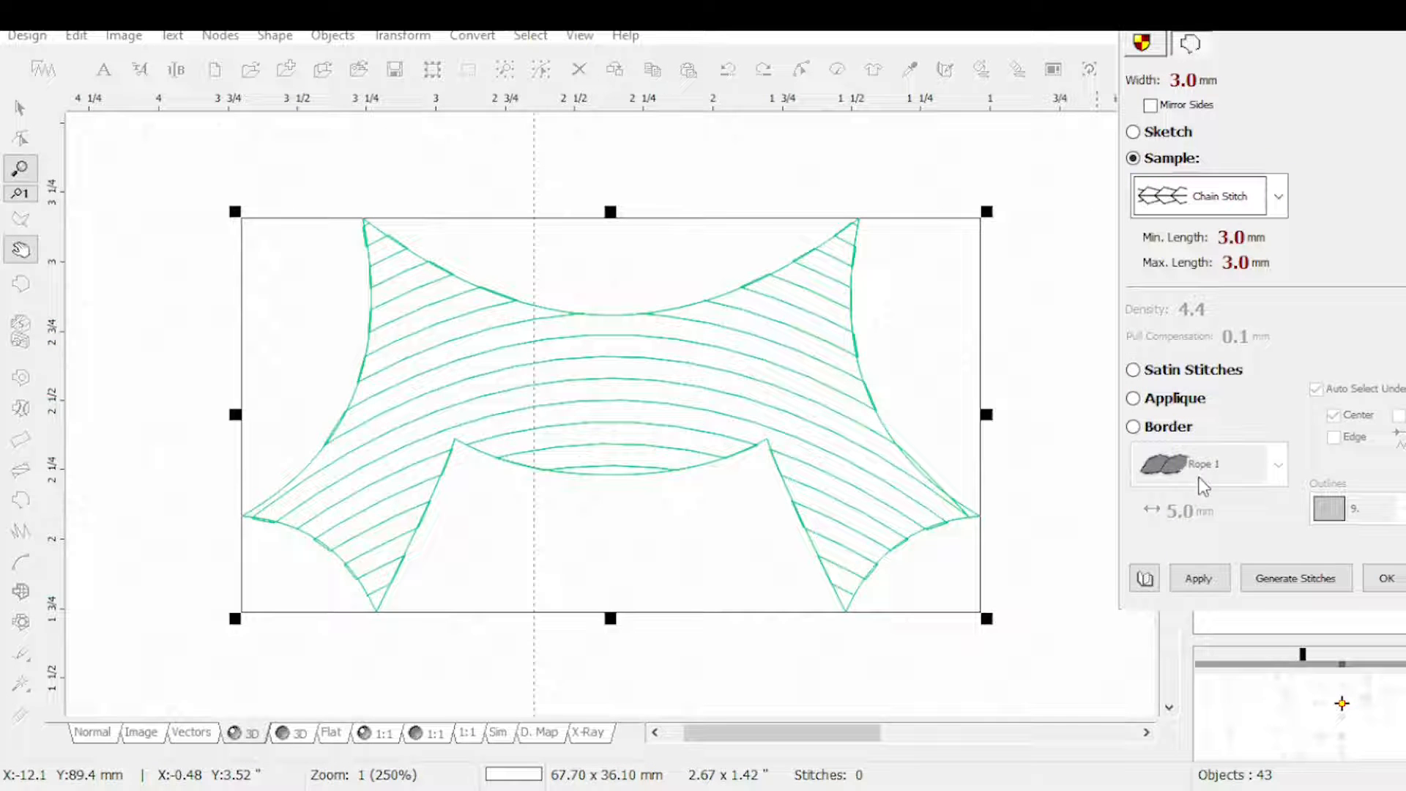
Step: Set the chain stitch's minimum and maximum lengths to 2.0 mm and apply them to the selected paths
left_click(1221, 241)
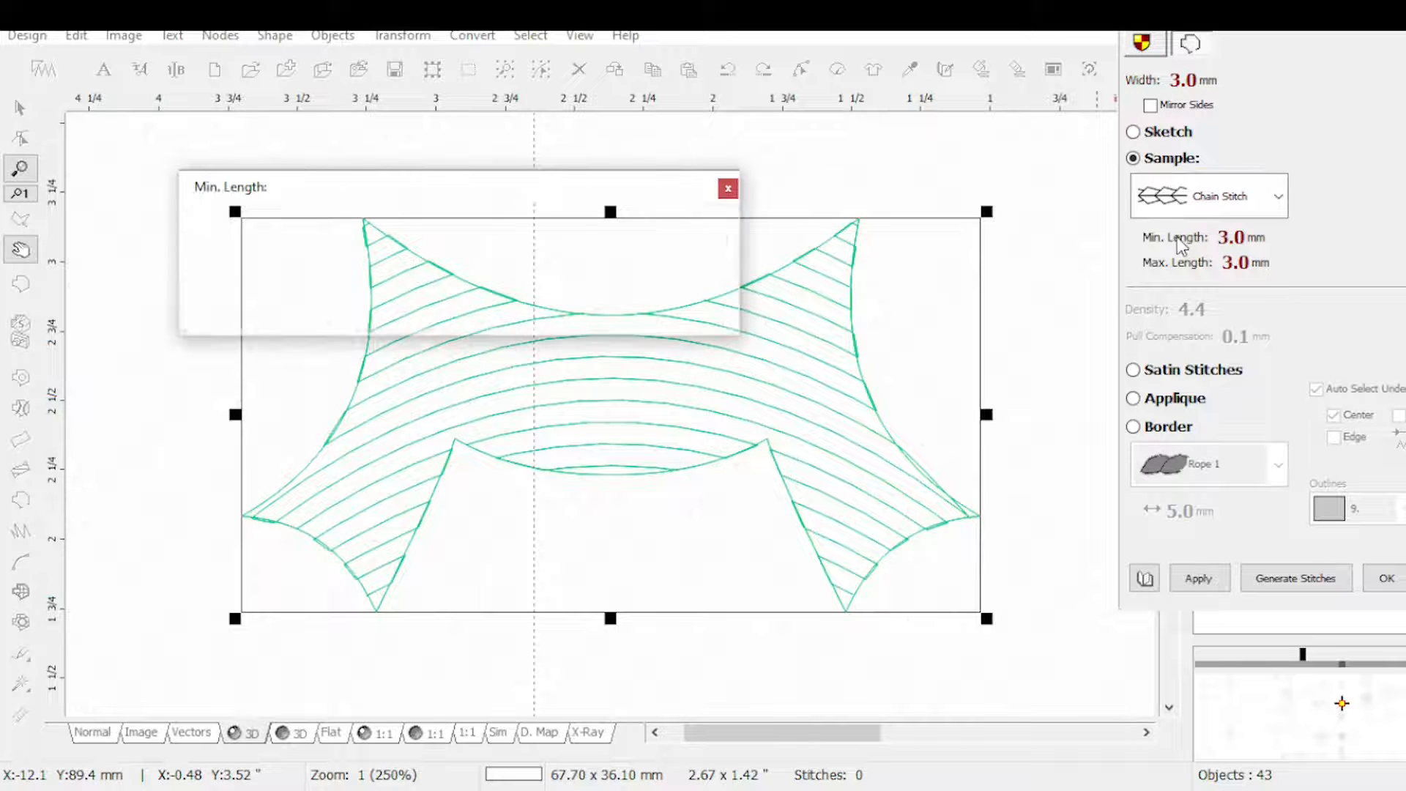
left_click_drag(249, 239, 114, 235)
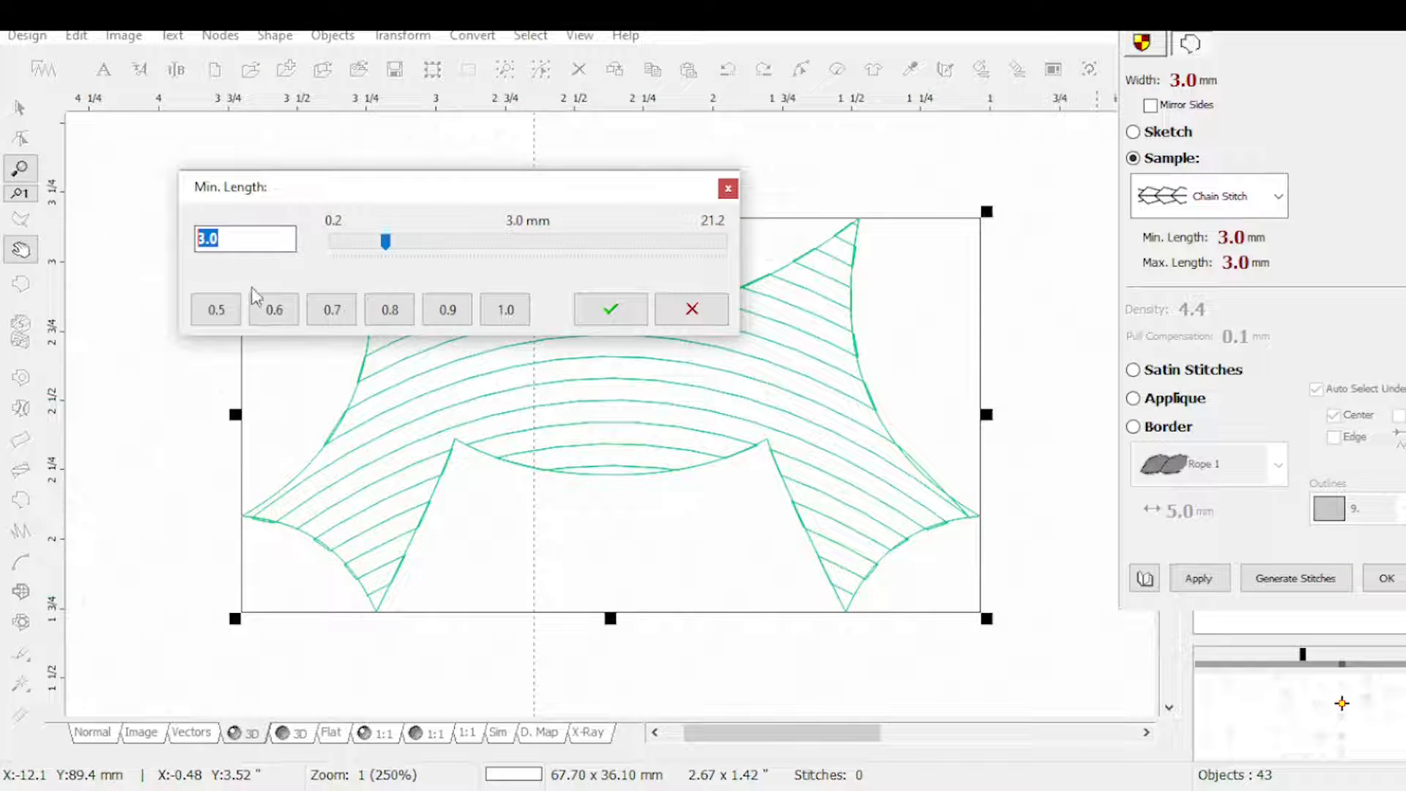
type(".")
key("BackSpace")
type("2")
left_click(614, 309)
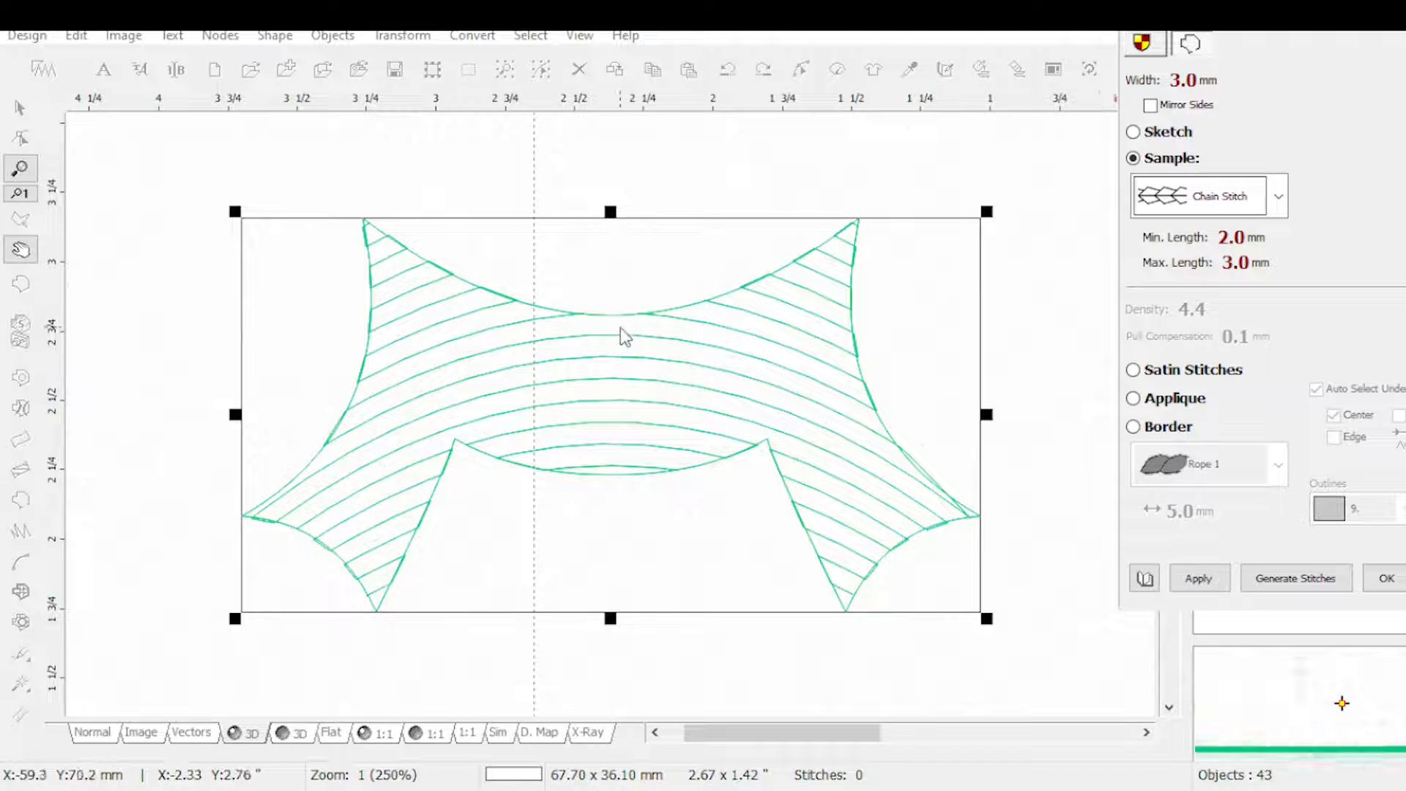
left_click(1188, 264)
left_click(132, 167)
left_click(469, 167)
left_click(1200, 582)
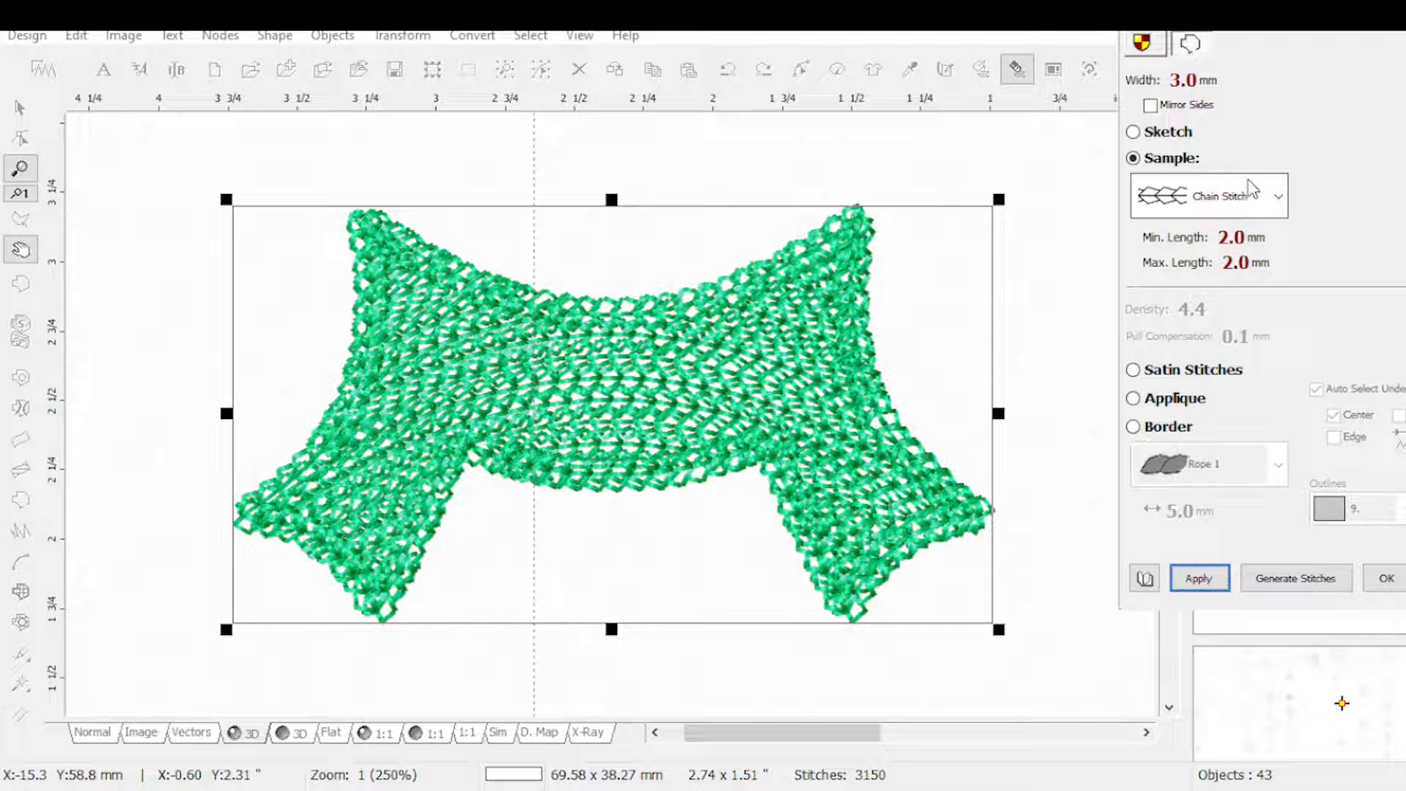
Step: Set the chain stitch width to 1.5 mm and apply it to the selected paths
left_click(1139, 85)
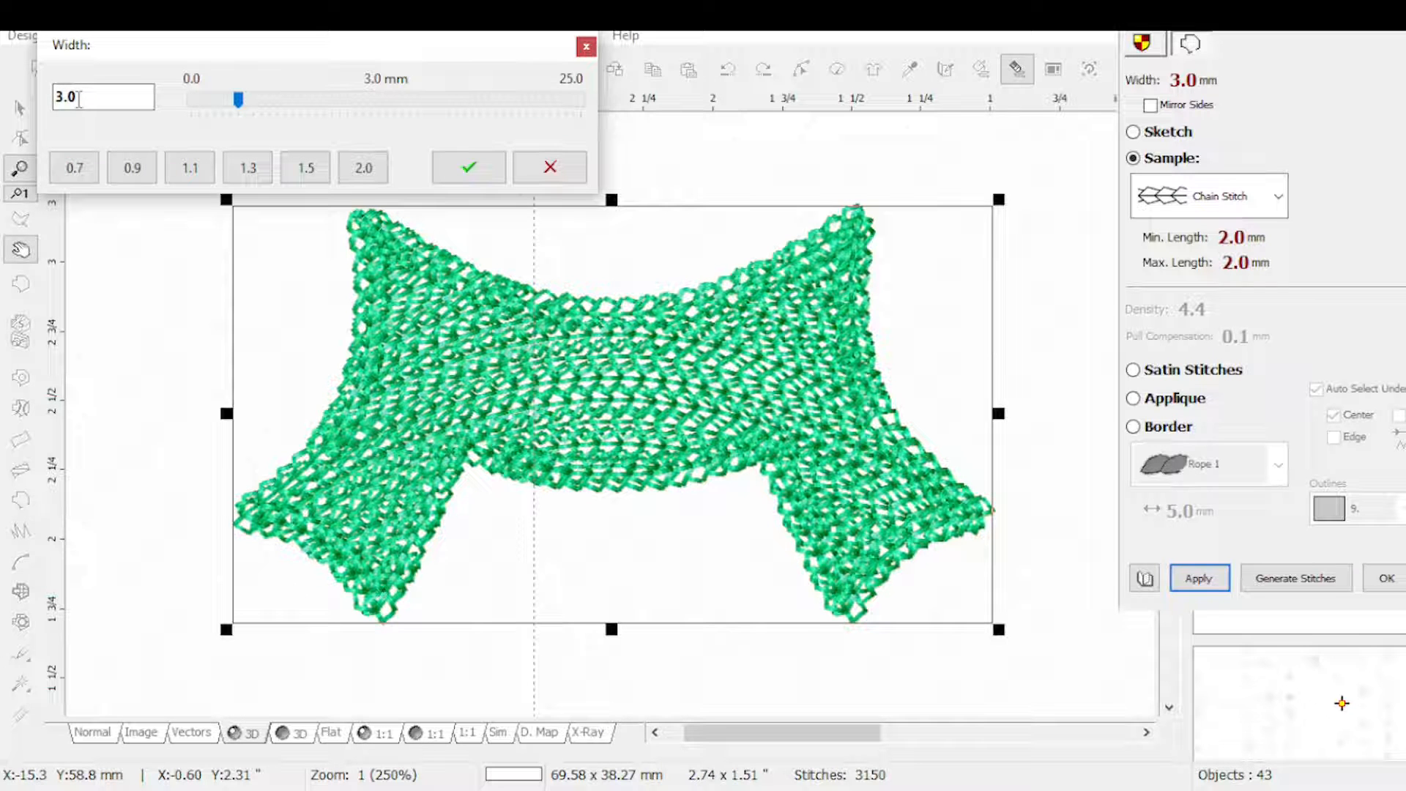
left_click_drag(93, 100, 44, 129)
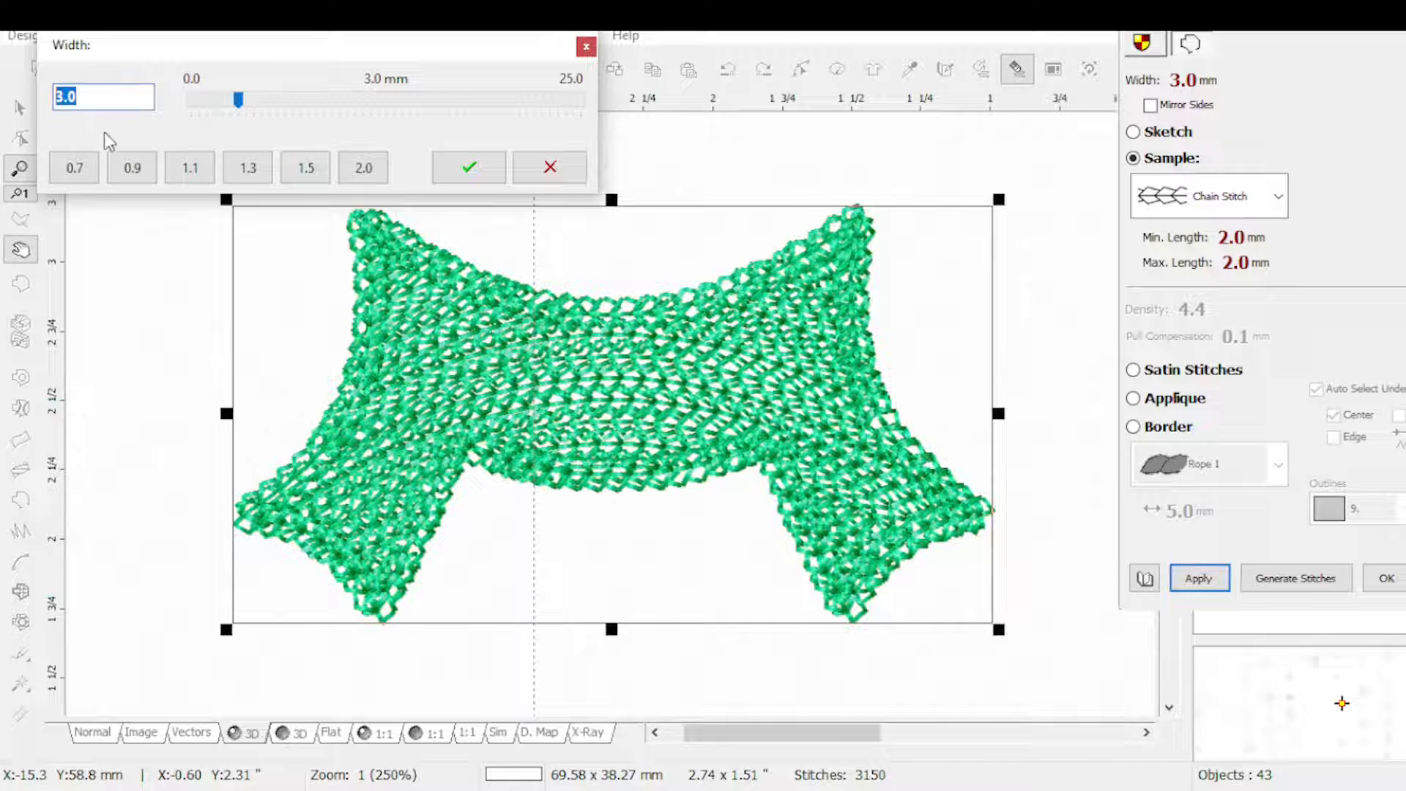
type("1.5")
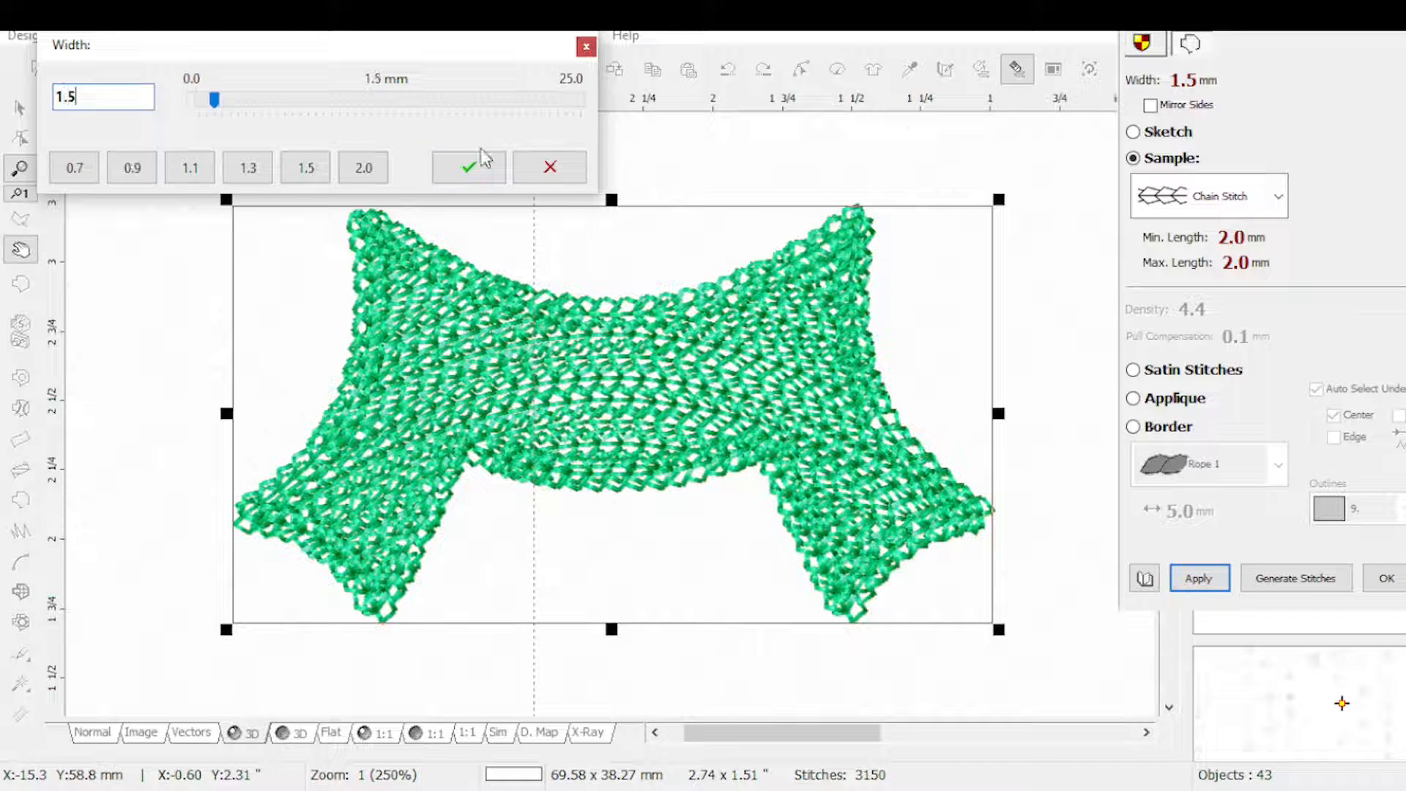
left_click(473, 166)
left_click(1202, 580)
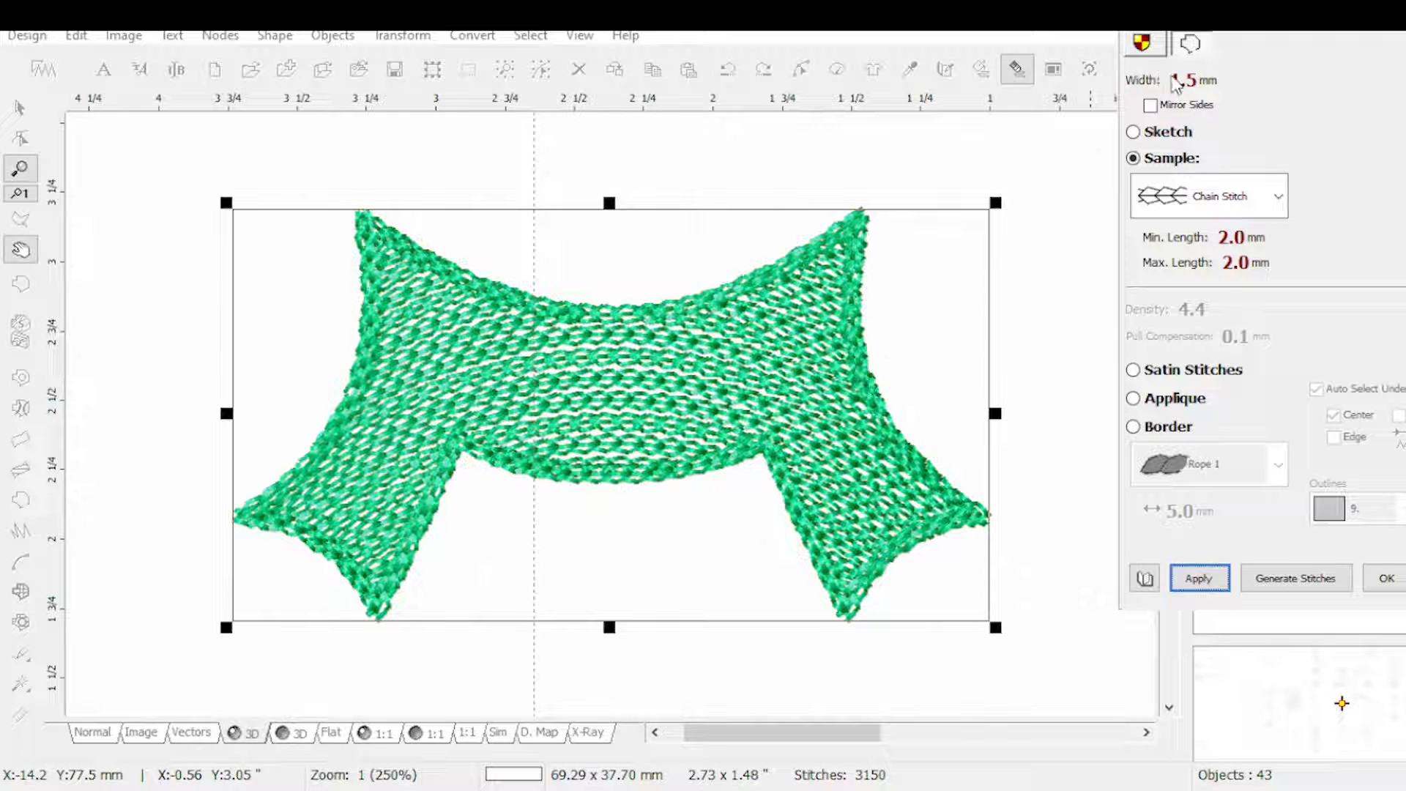
Step: Browse the outline samples down to FRA_014 and cancel the stitch parameter changes
left_click(1278, 196)
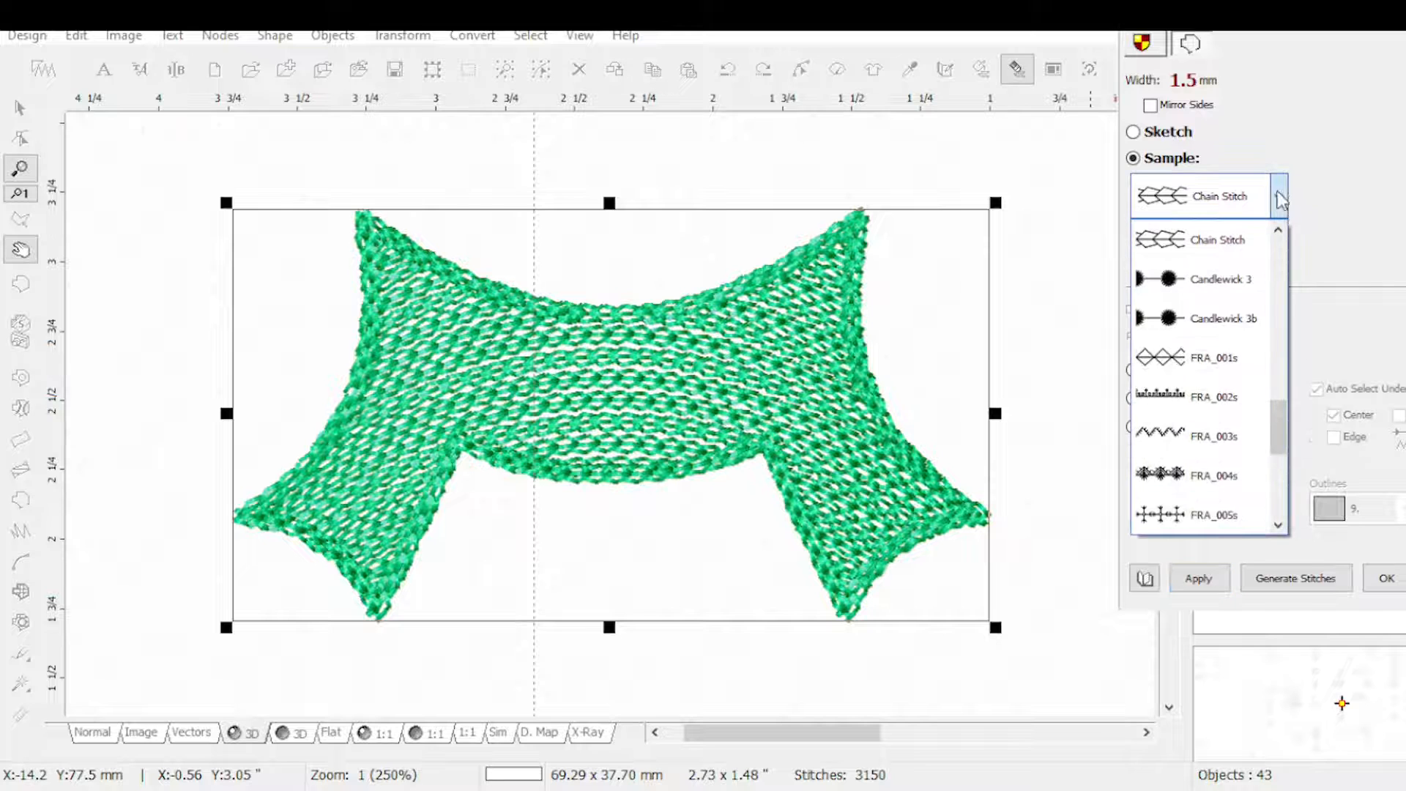
left_click_drag(1283, 428, 1282, 489)
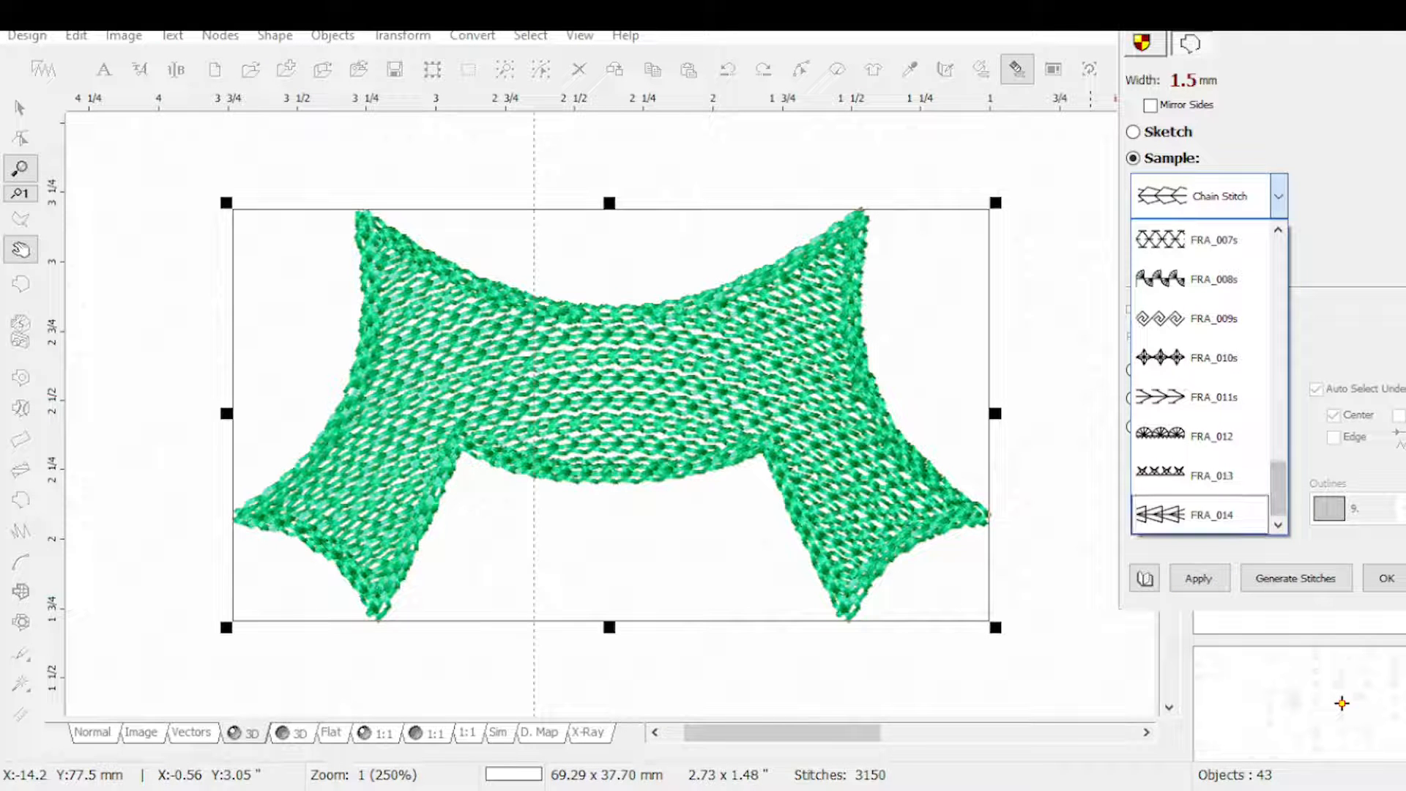
left_click(1404, 579)
left_click(1404, 578)
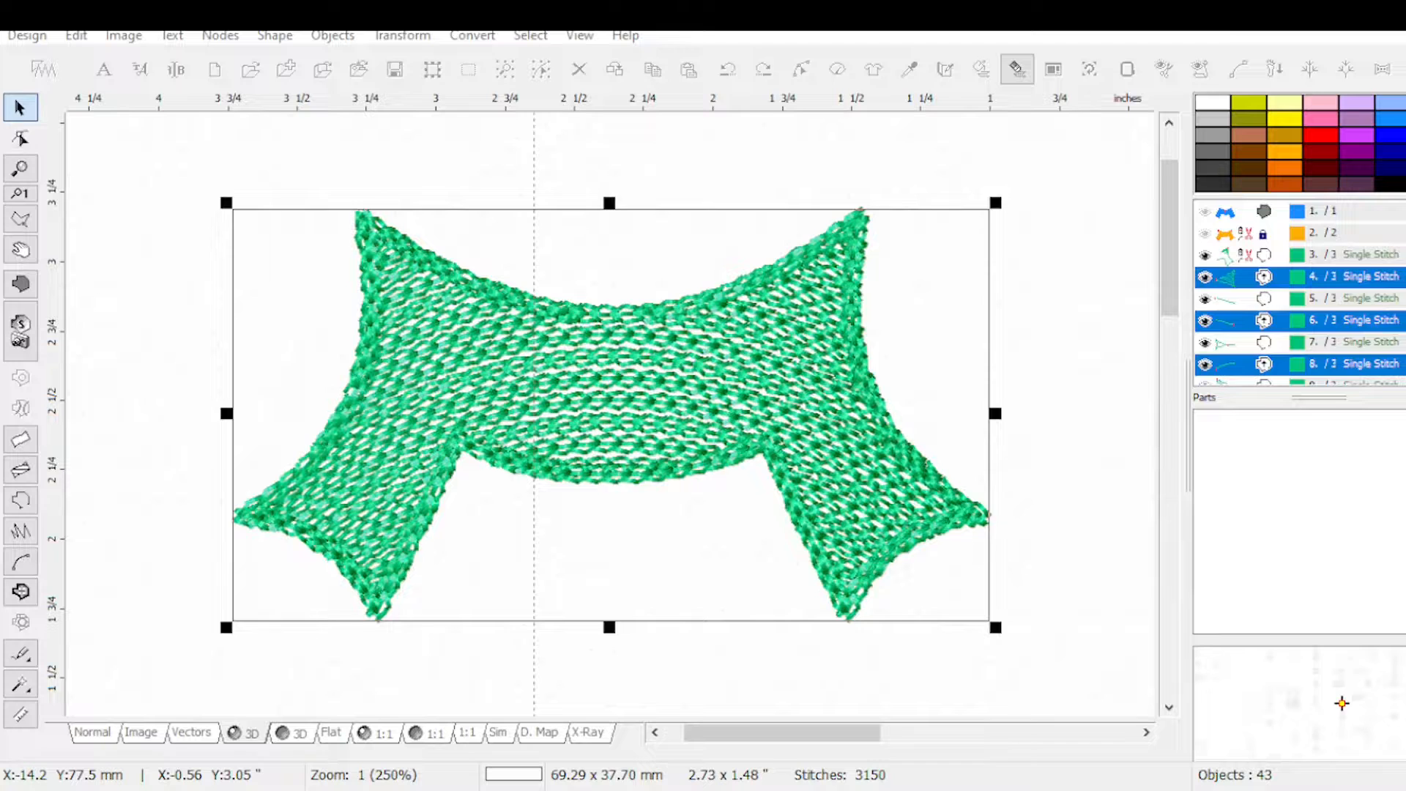
Step: Select all green outline objects from 3 through 24 and generate their stitches as Single Stitch
left_click(1328, 264)
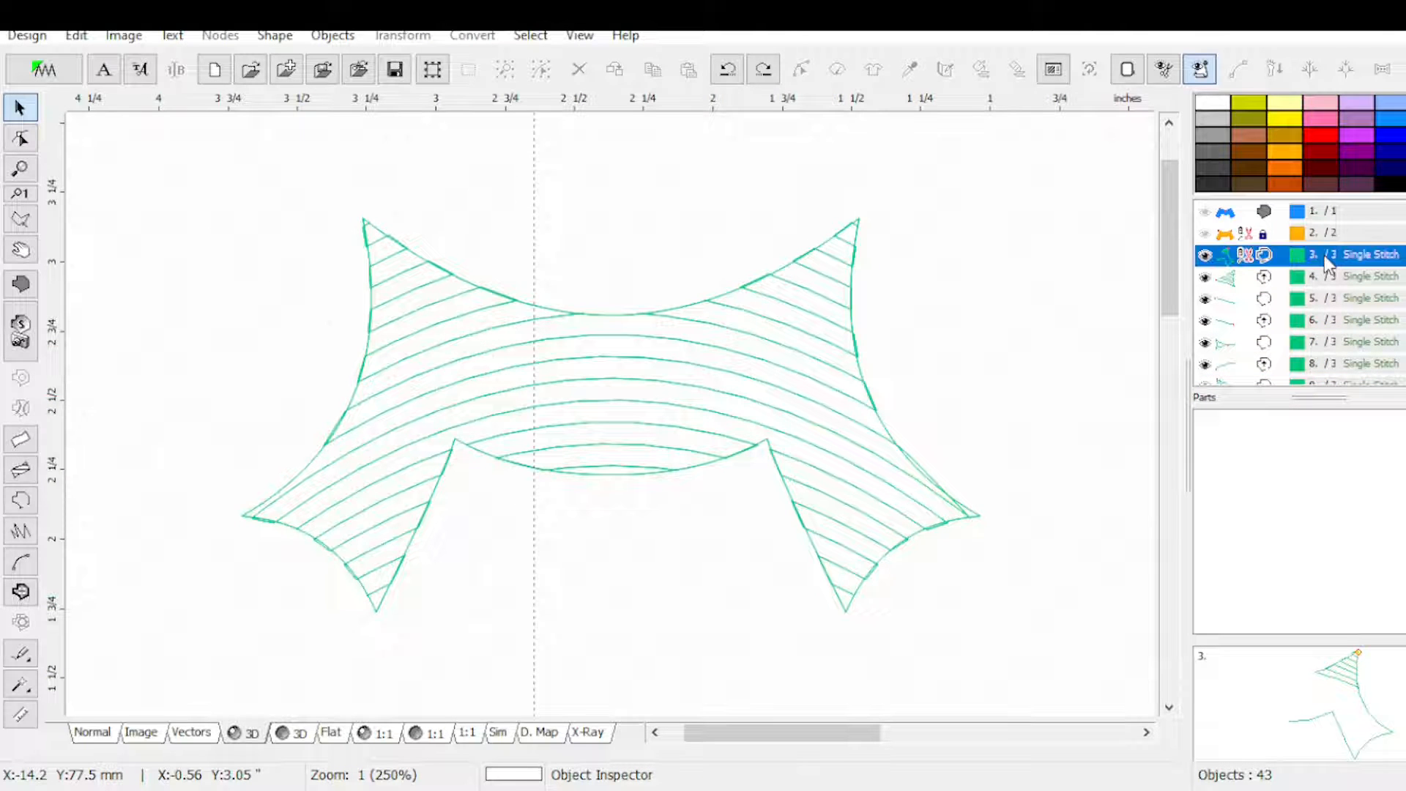
left_click_drag(1326, 257, 1302, 445)
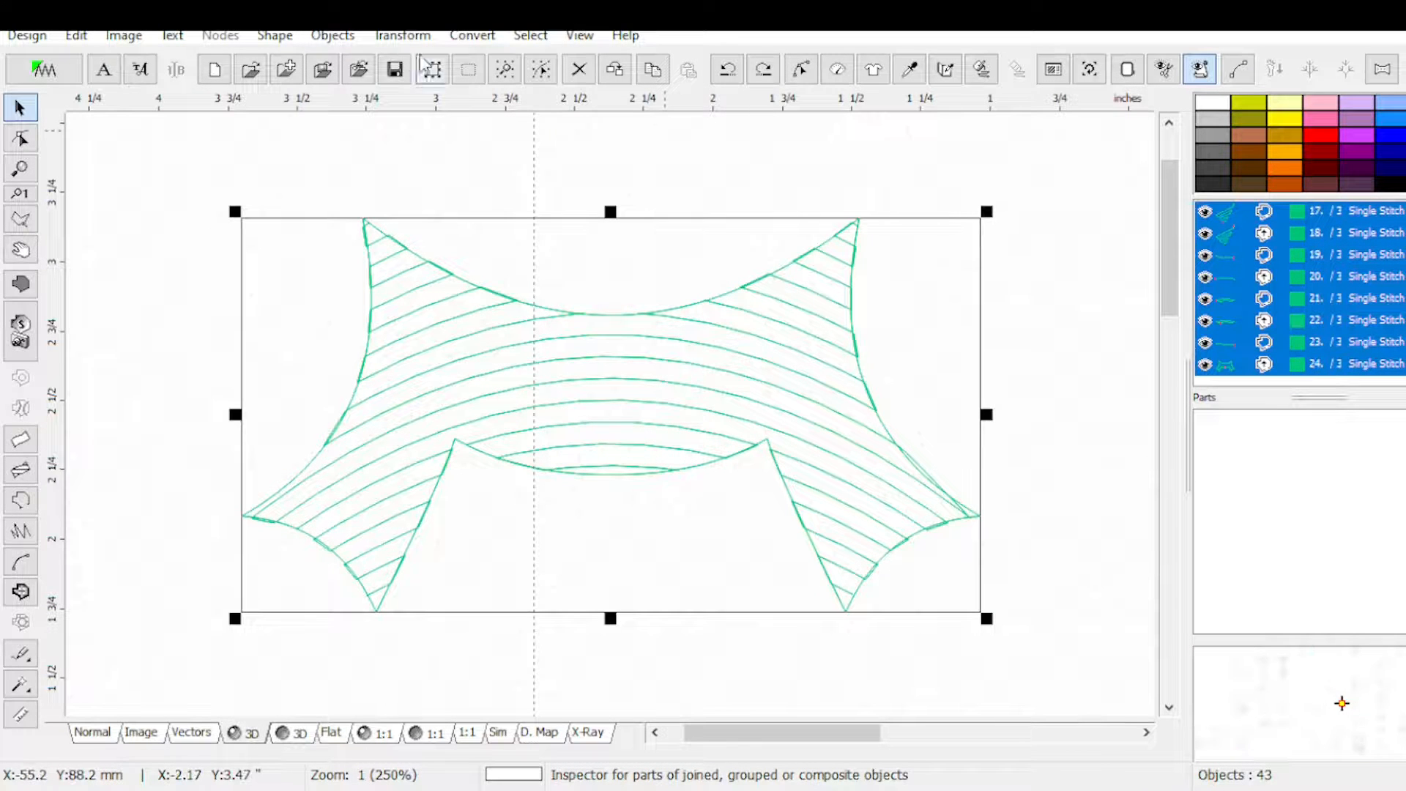
left_click(982, 69)
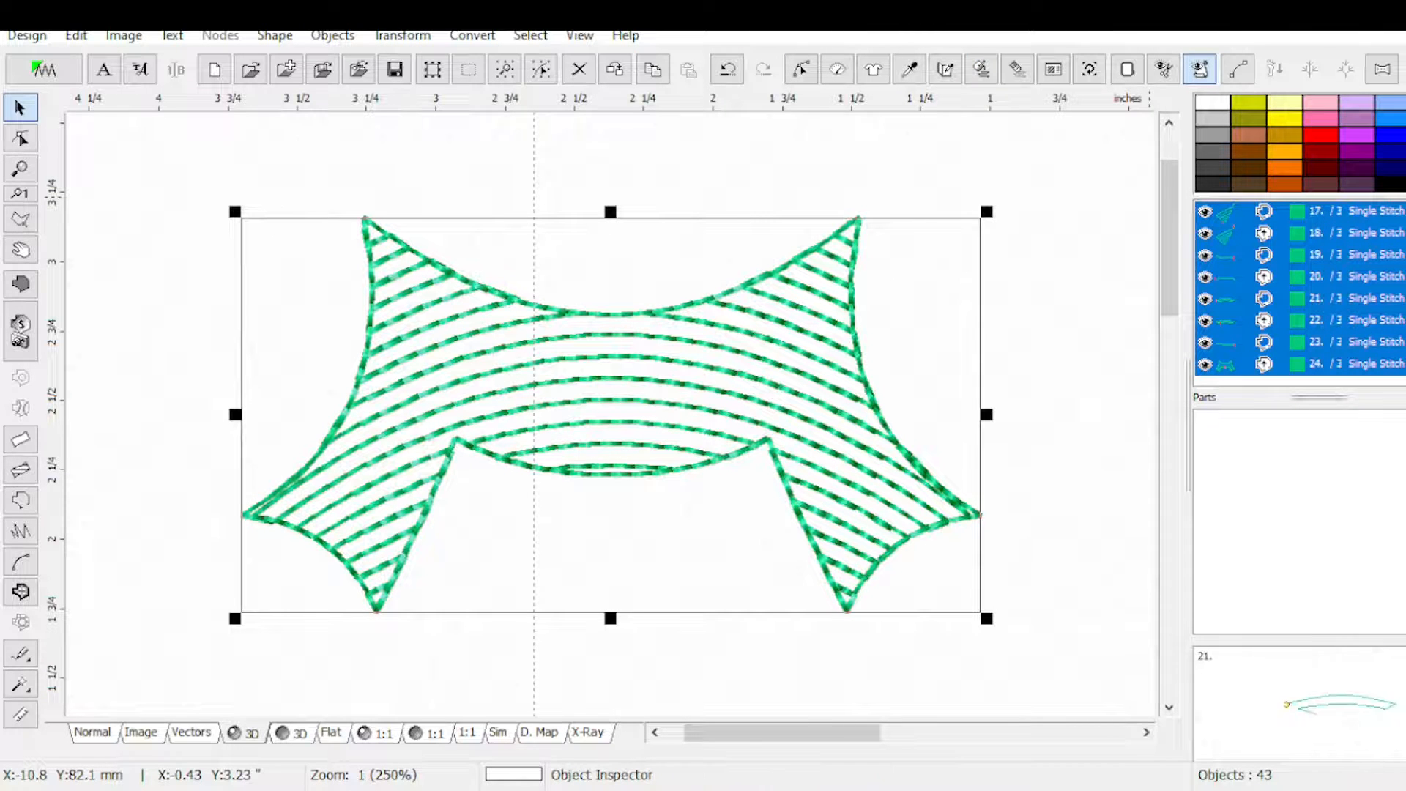
Step: Combine all the selected green outline objects into one object with Group 1
scroll(1194, 211, "up", 5)
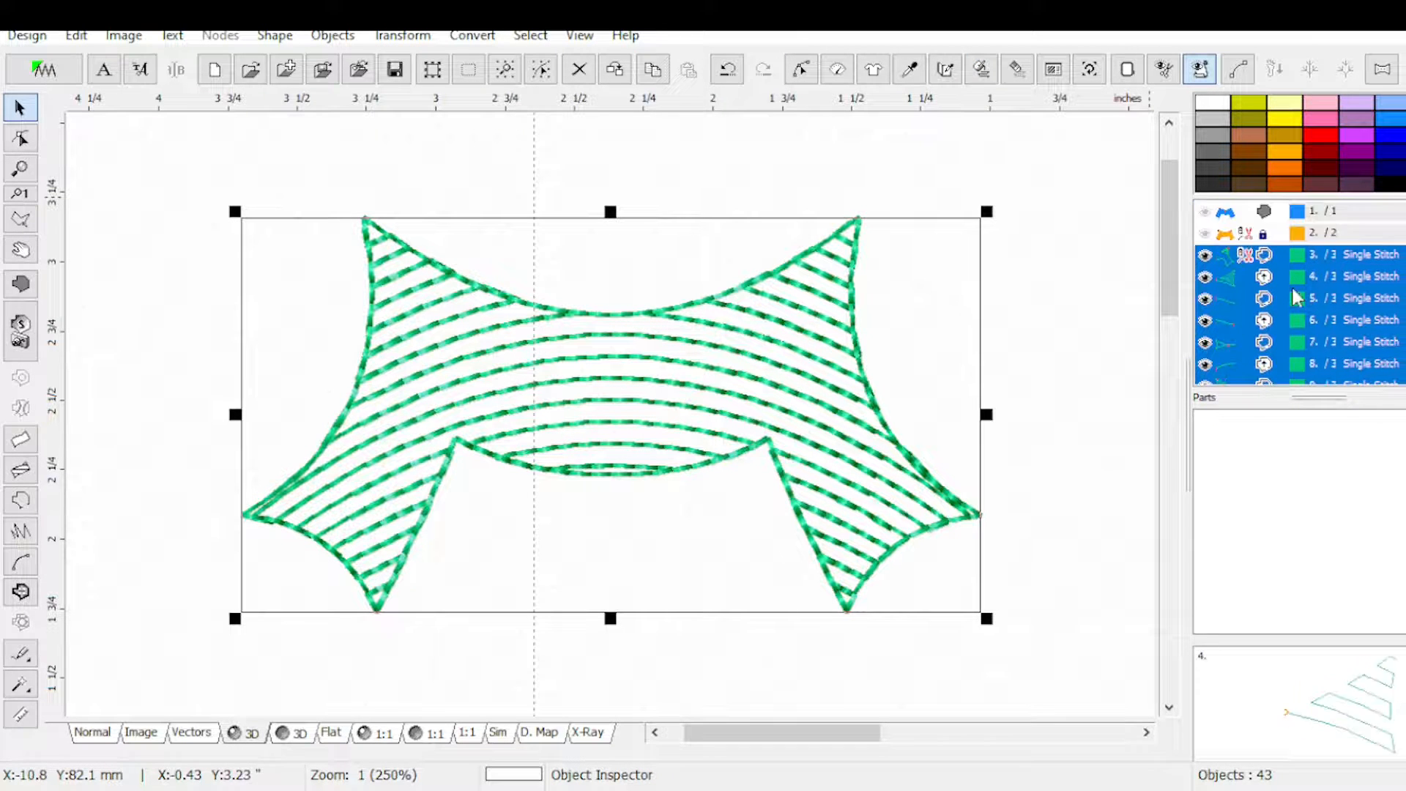
right_click(1228, 298)
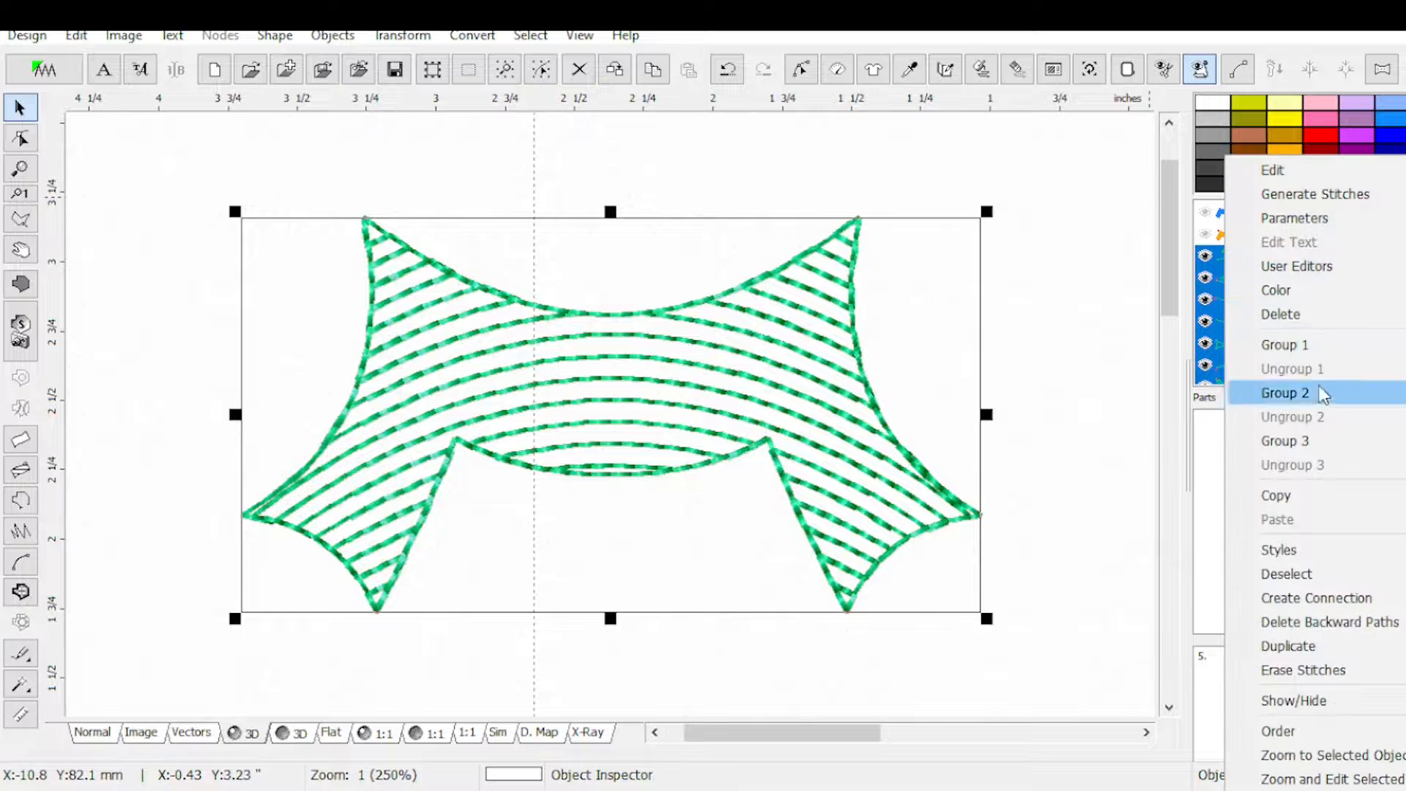
left_click(1286, 344)
right_click(1238, 273)
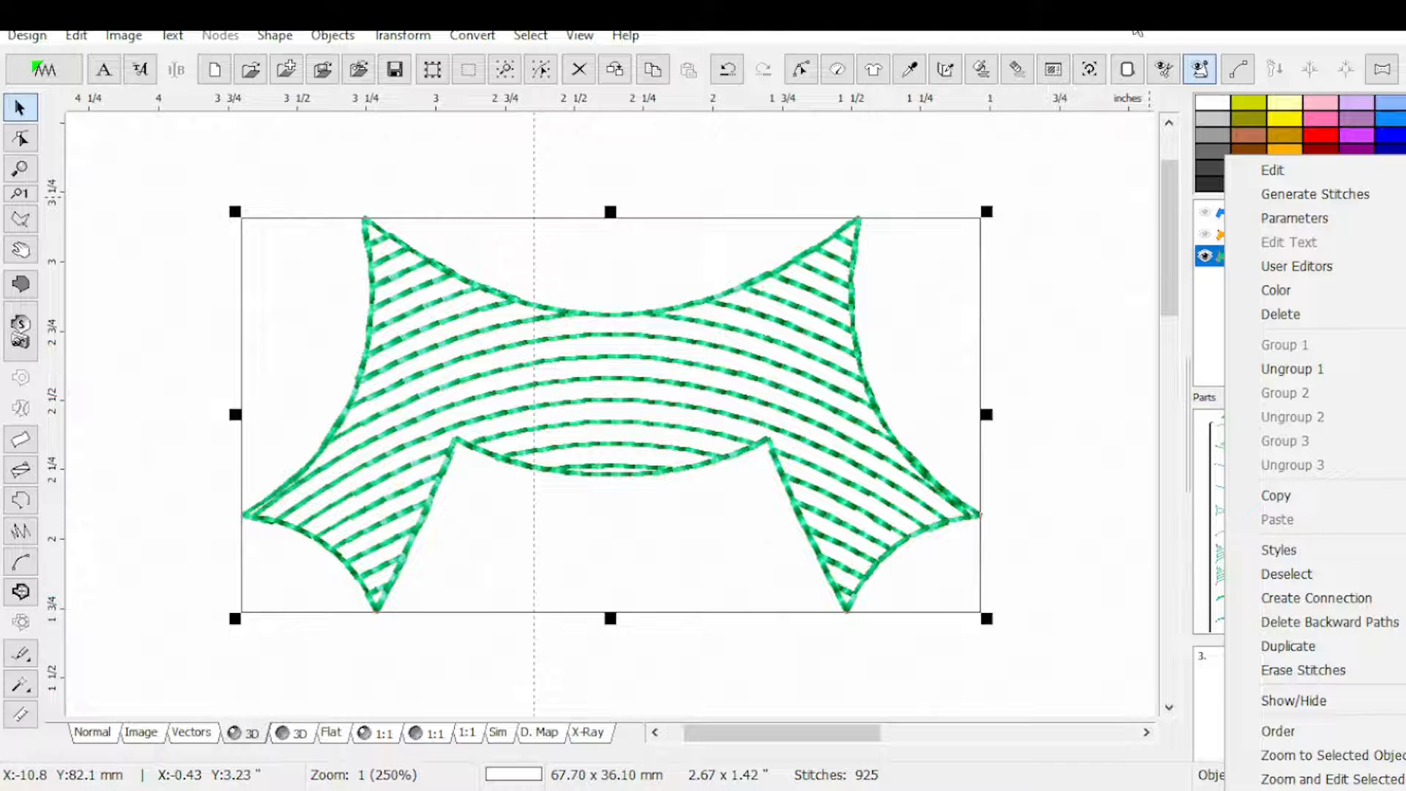
Step: Simulate the sewing of the grouped green outline object with pausing at trims, raising the simulation speed to 50 and 100
left_click(1137, 31)
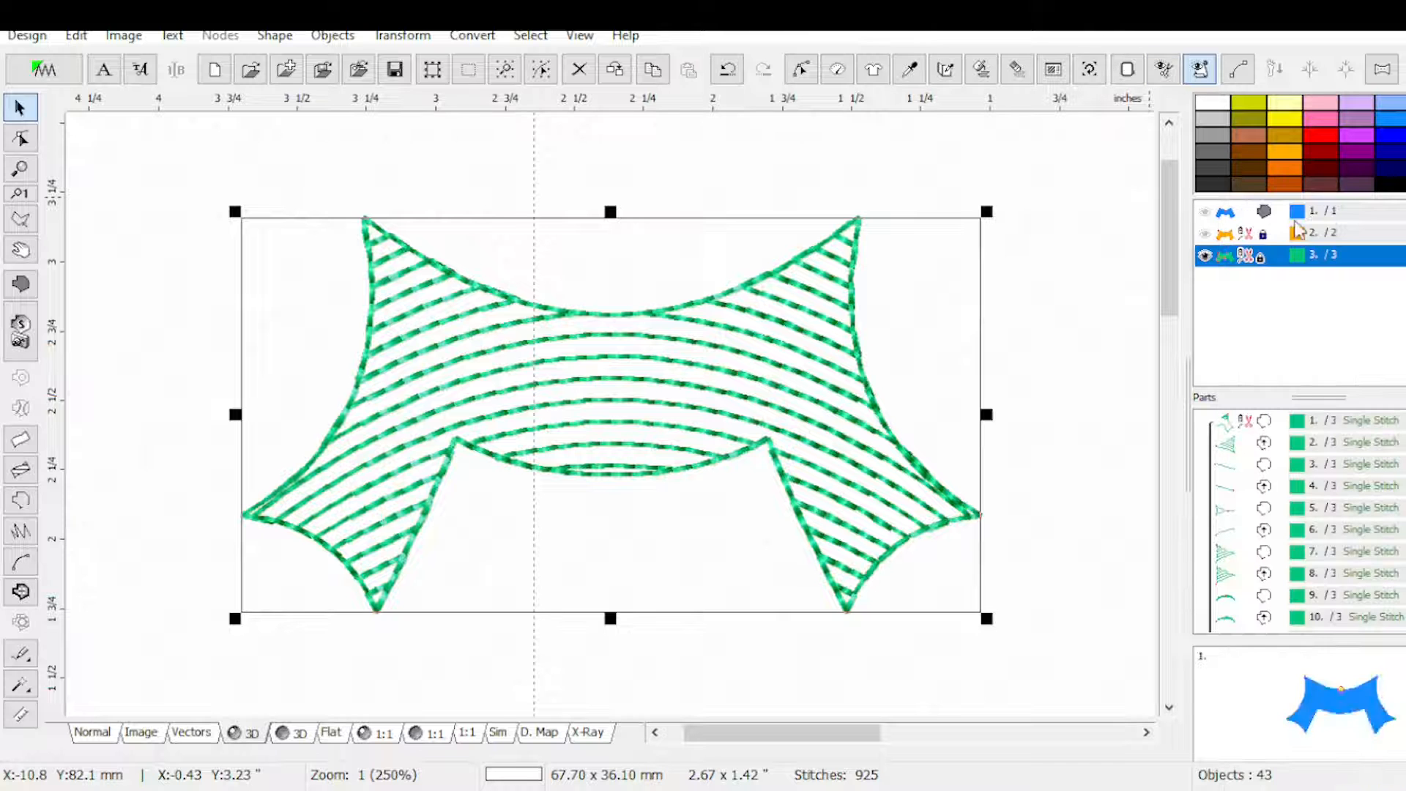
left_click(499, 733)
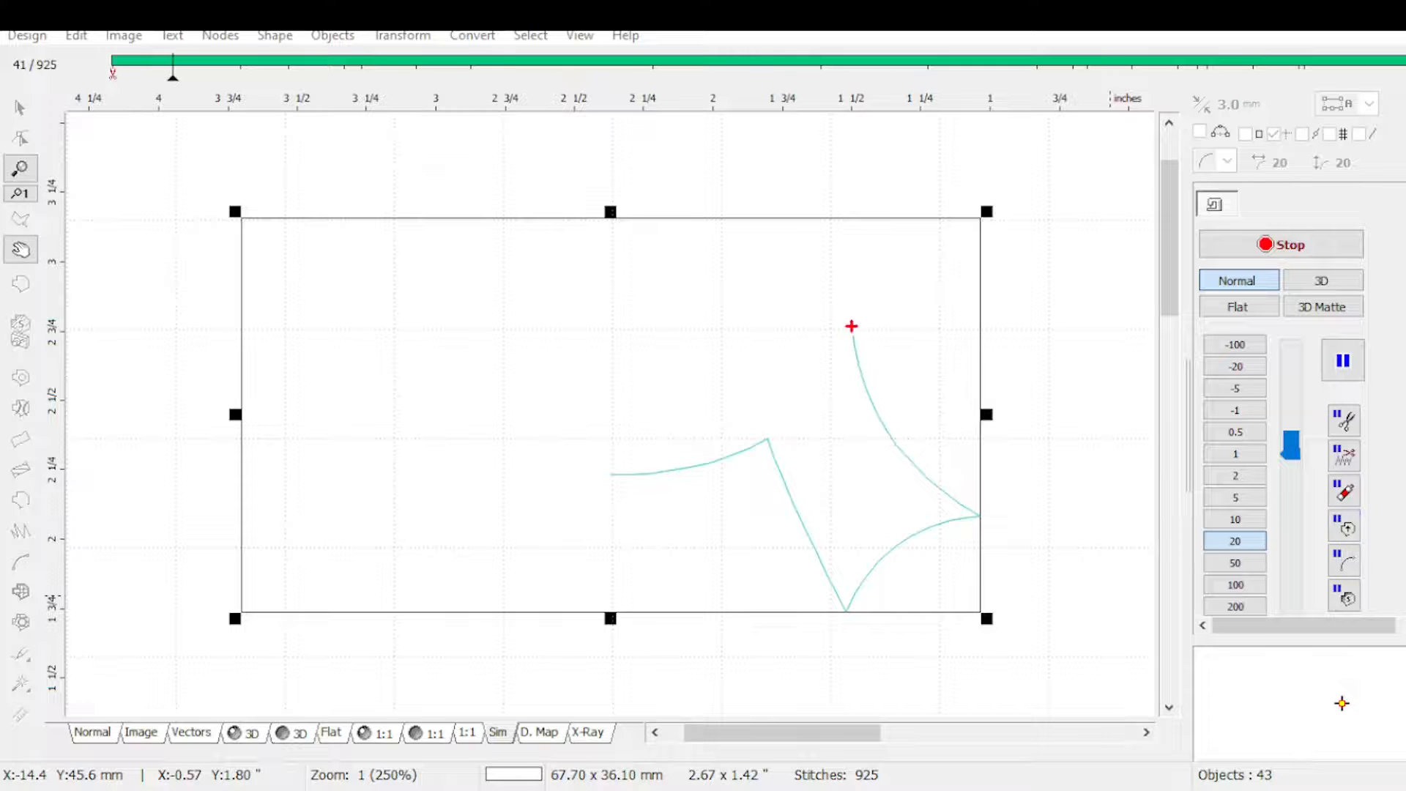
left_click(1343, 362)
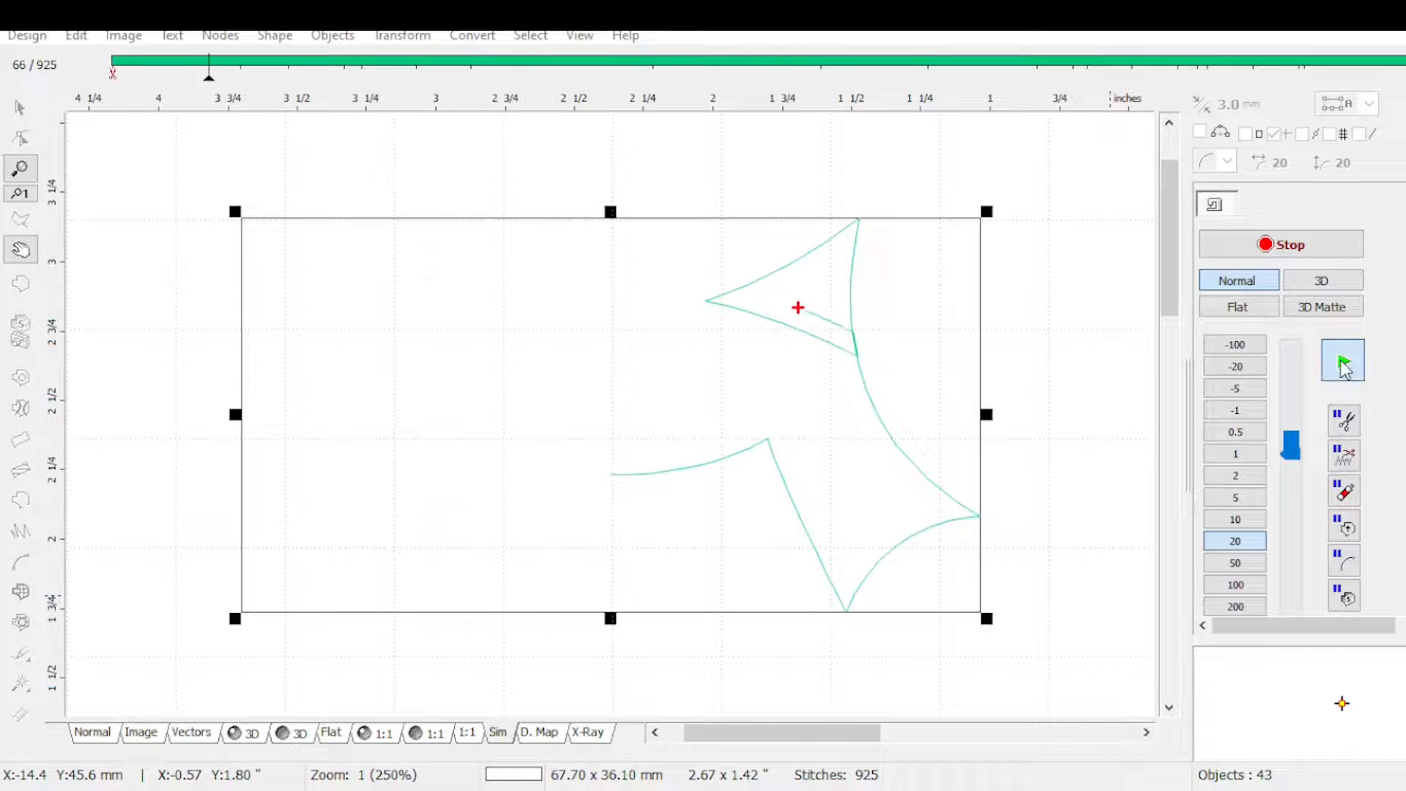
left_click(1350, 428)
left_click(1346, 364)
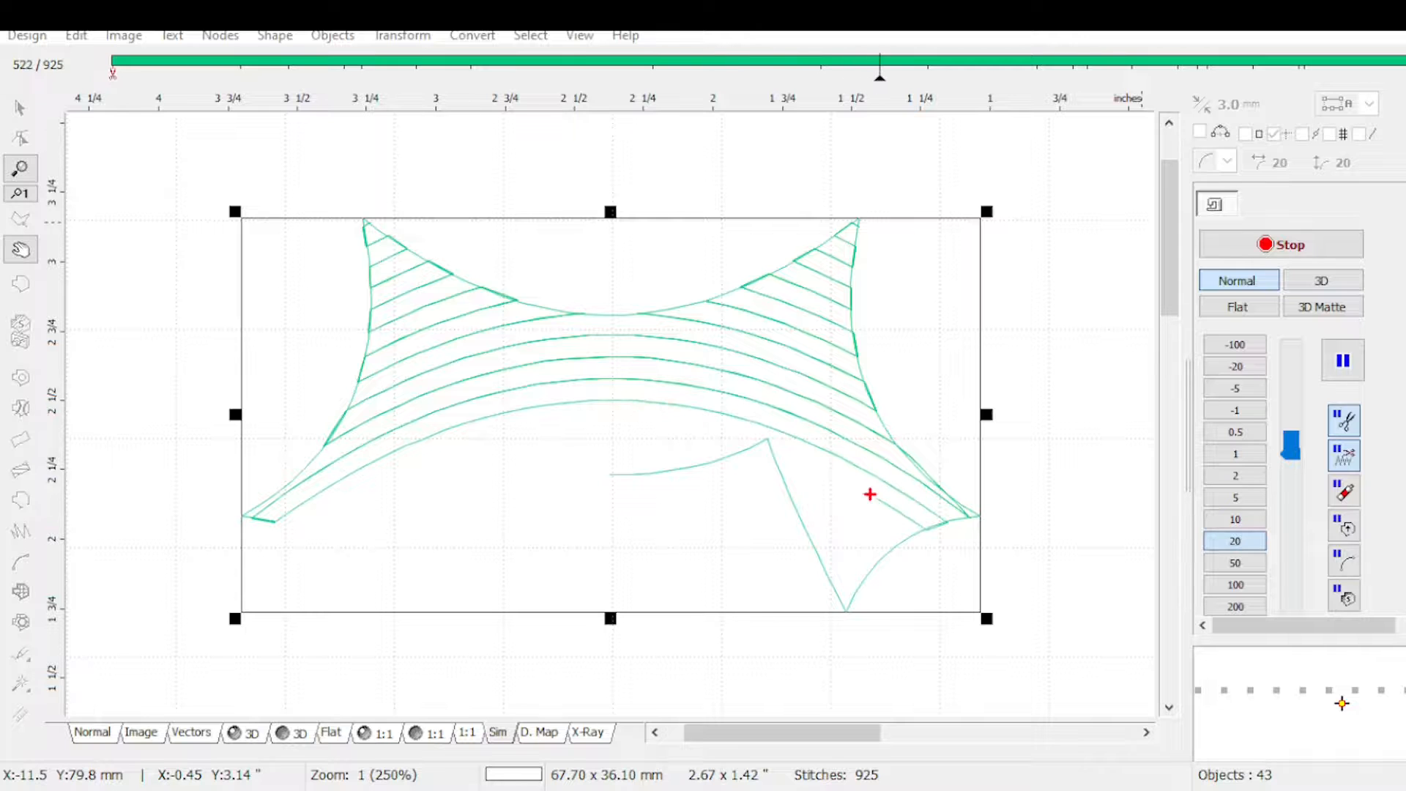
left_click(1236, 562)
left_click(1237, 586)
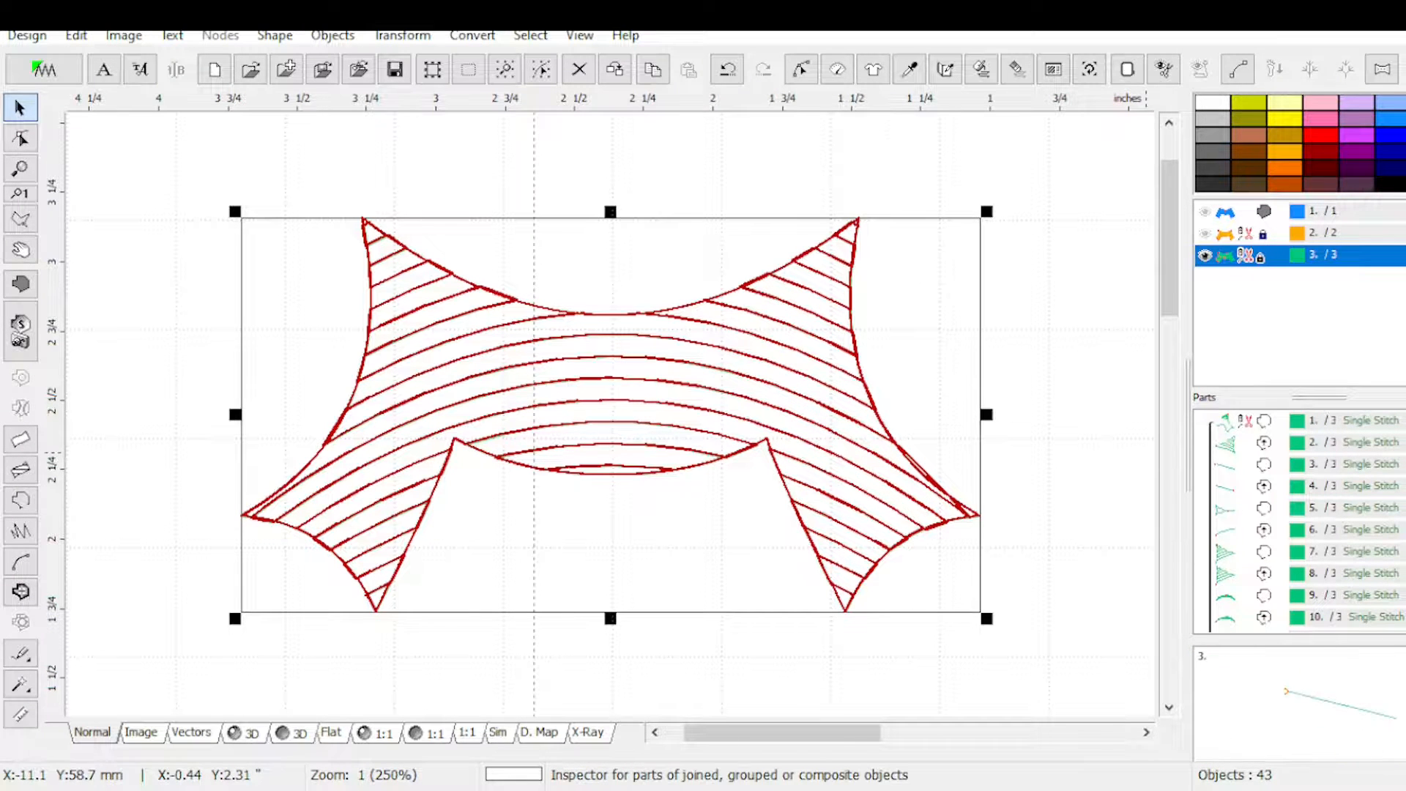
Step: Delete the orange outline object from the design
scroll(1267, 625, "down", 4)
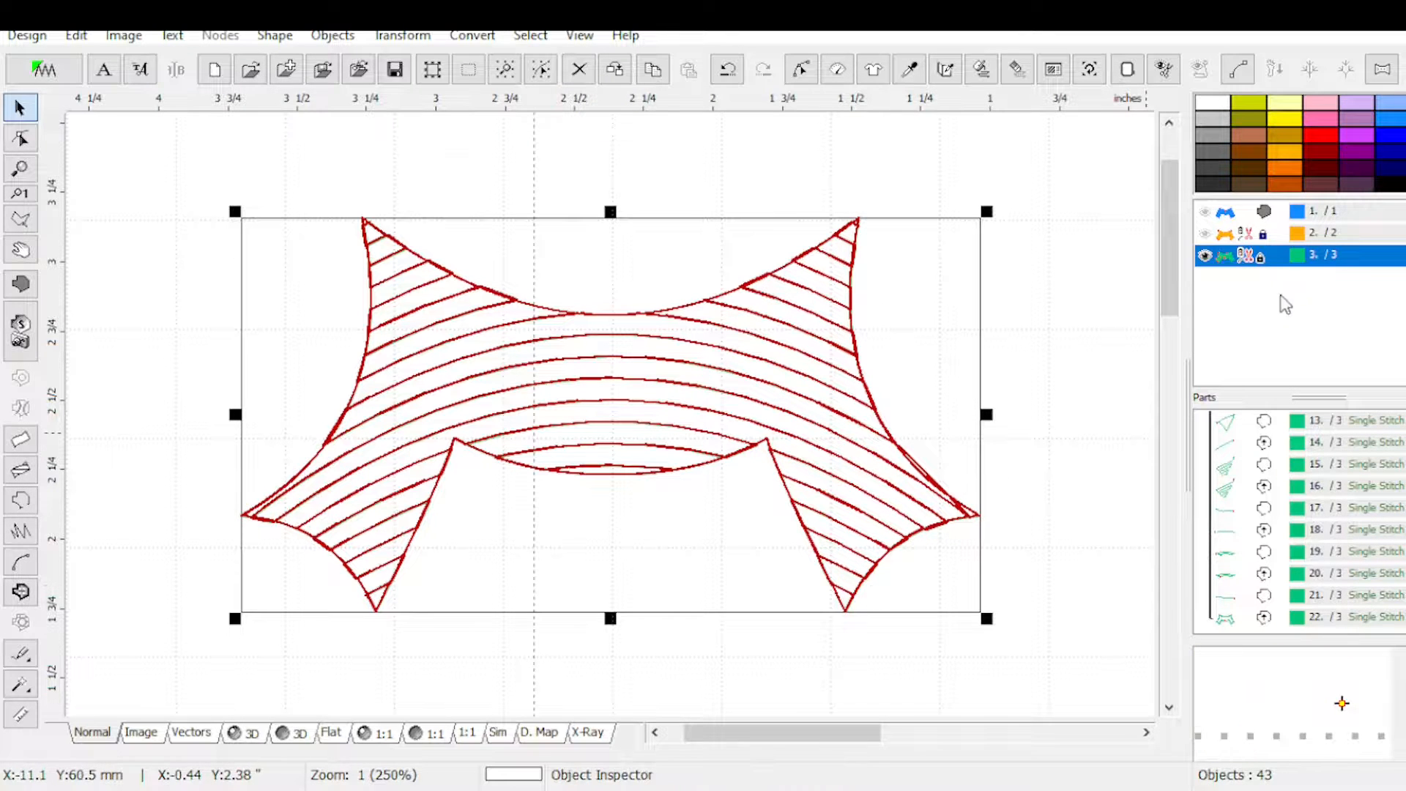
left_click(1232, 239)
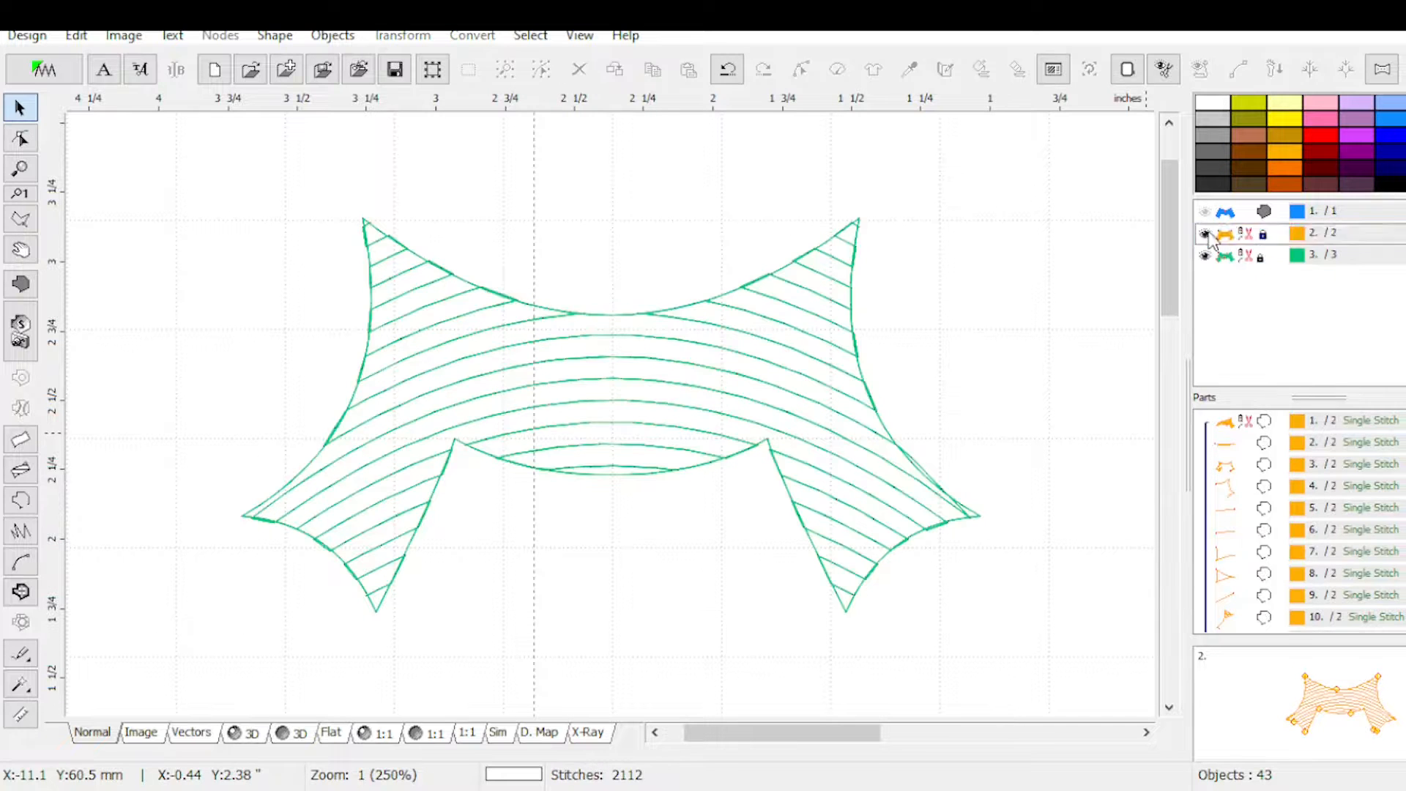
key("Delete")
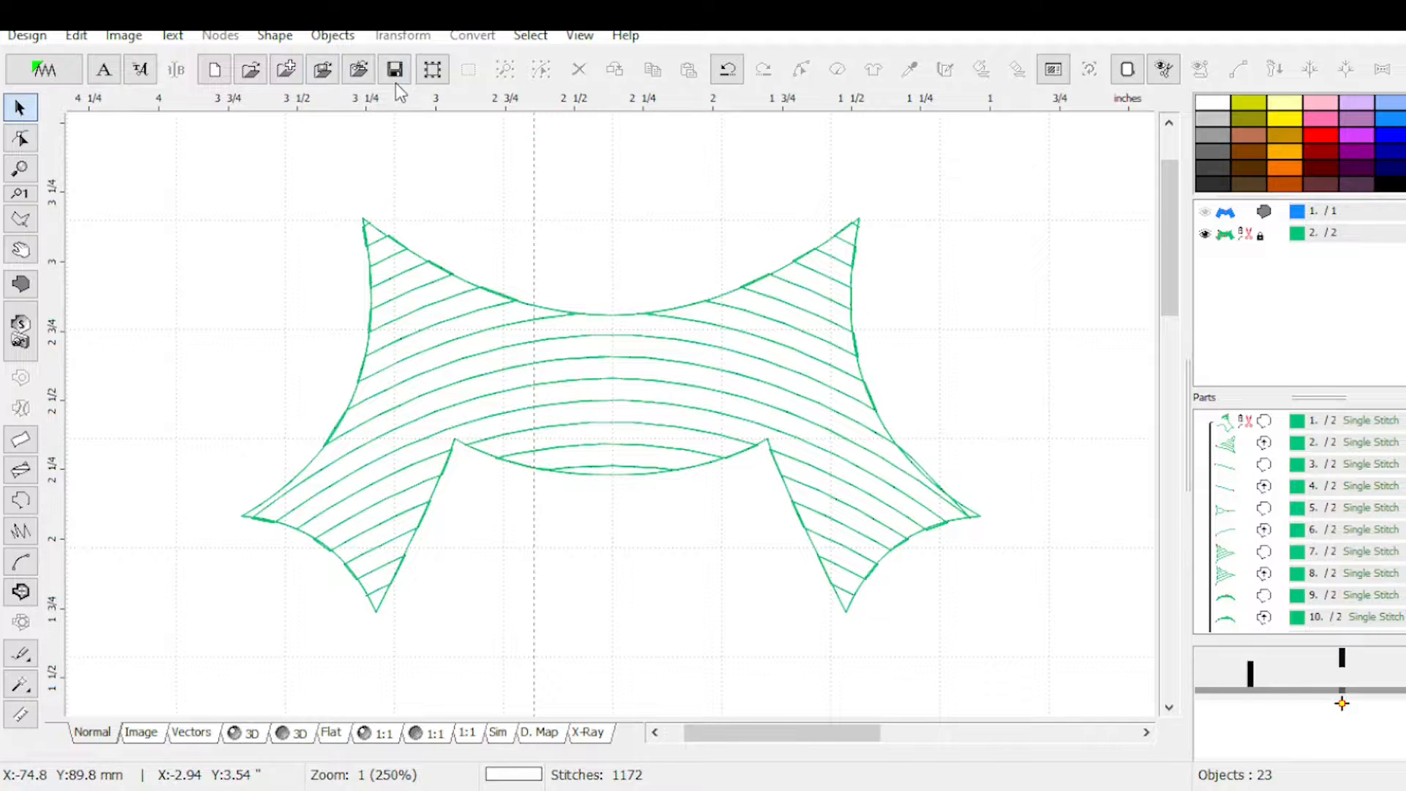
Step: Compile the design into Embird Editor, show it in 3D view and select the whole design
left_click(57, 76)
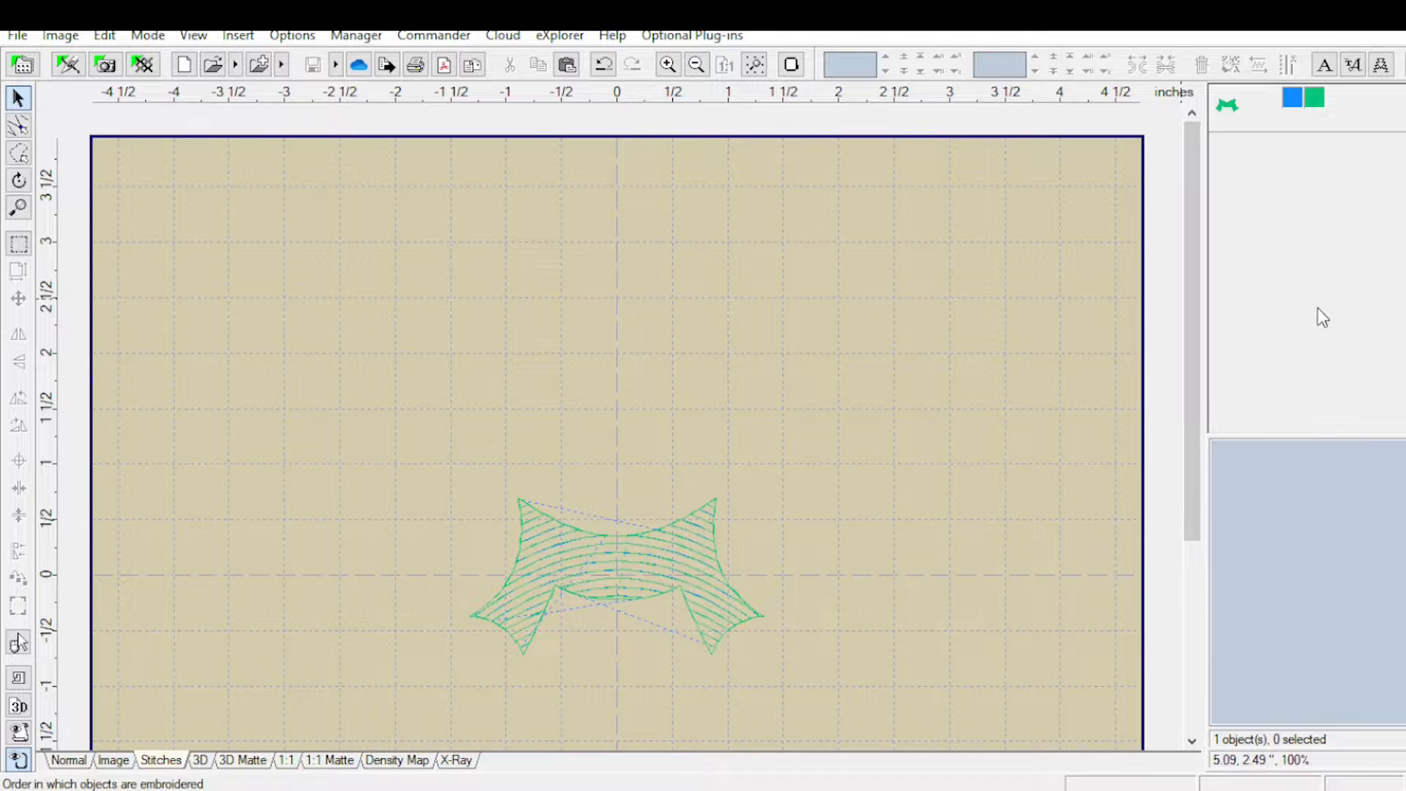
left_click(209, 762)
left_click(1229, 107)
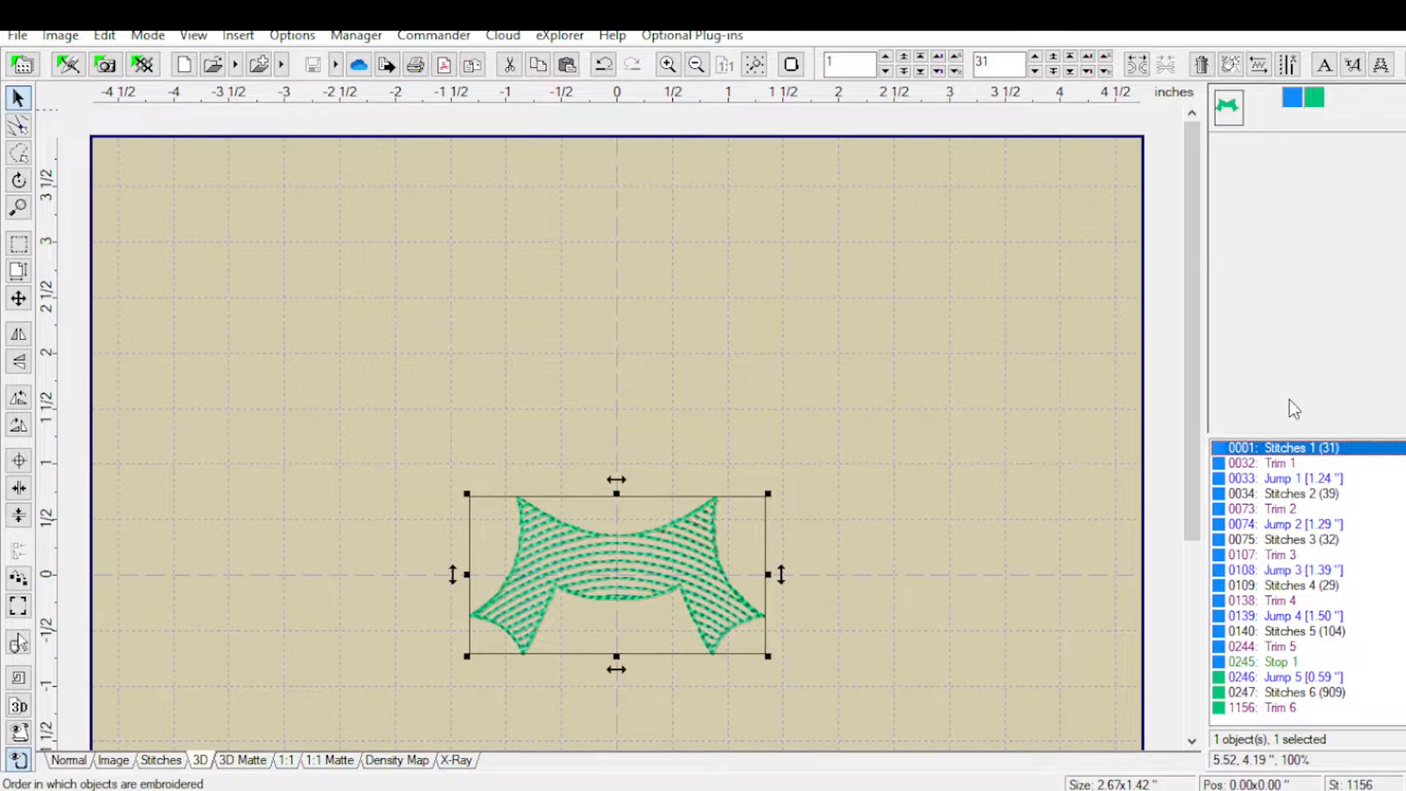
Step: Separate the blue color from the design into its own object and hide it
right_click(1292, 106)
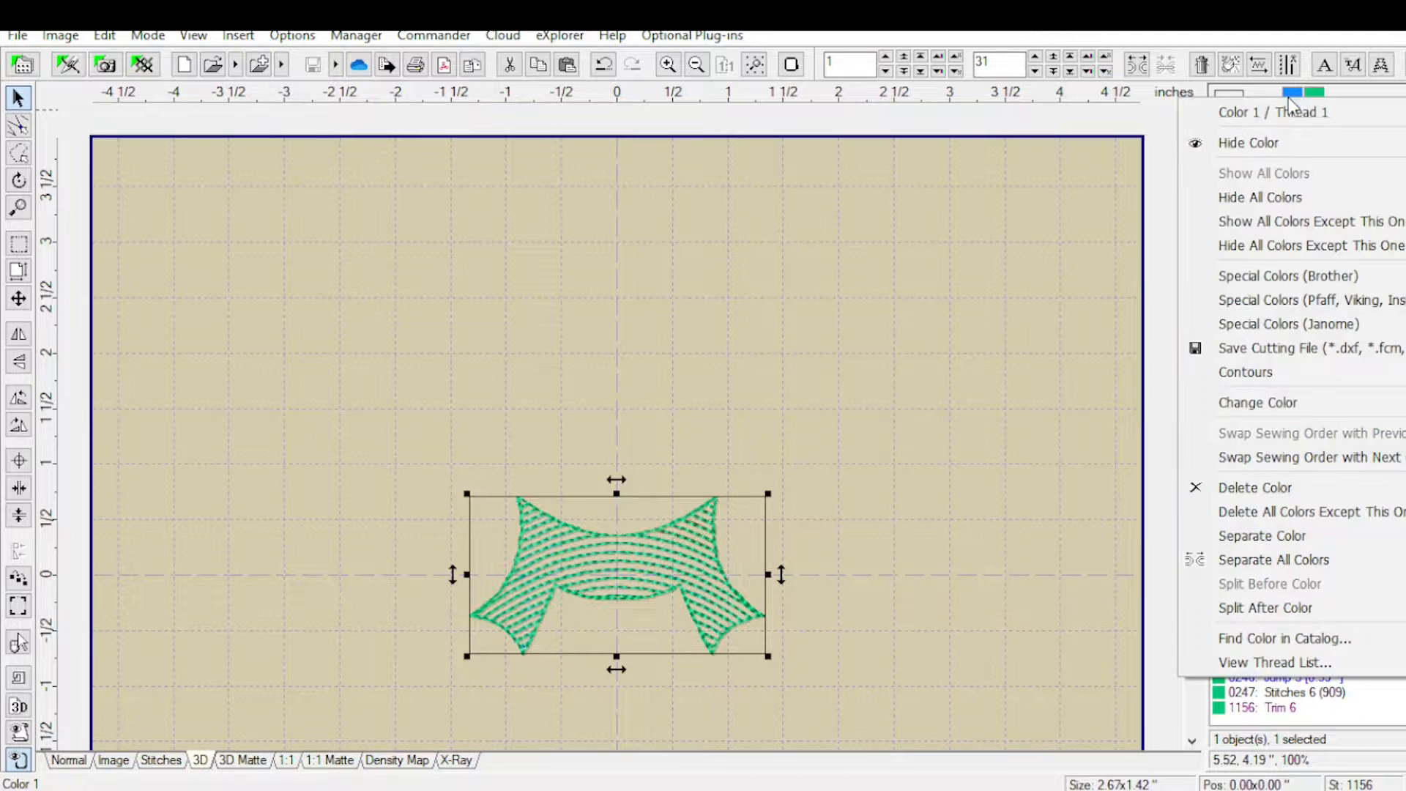
left_click(1264, 539)
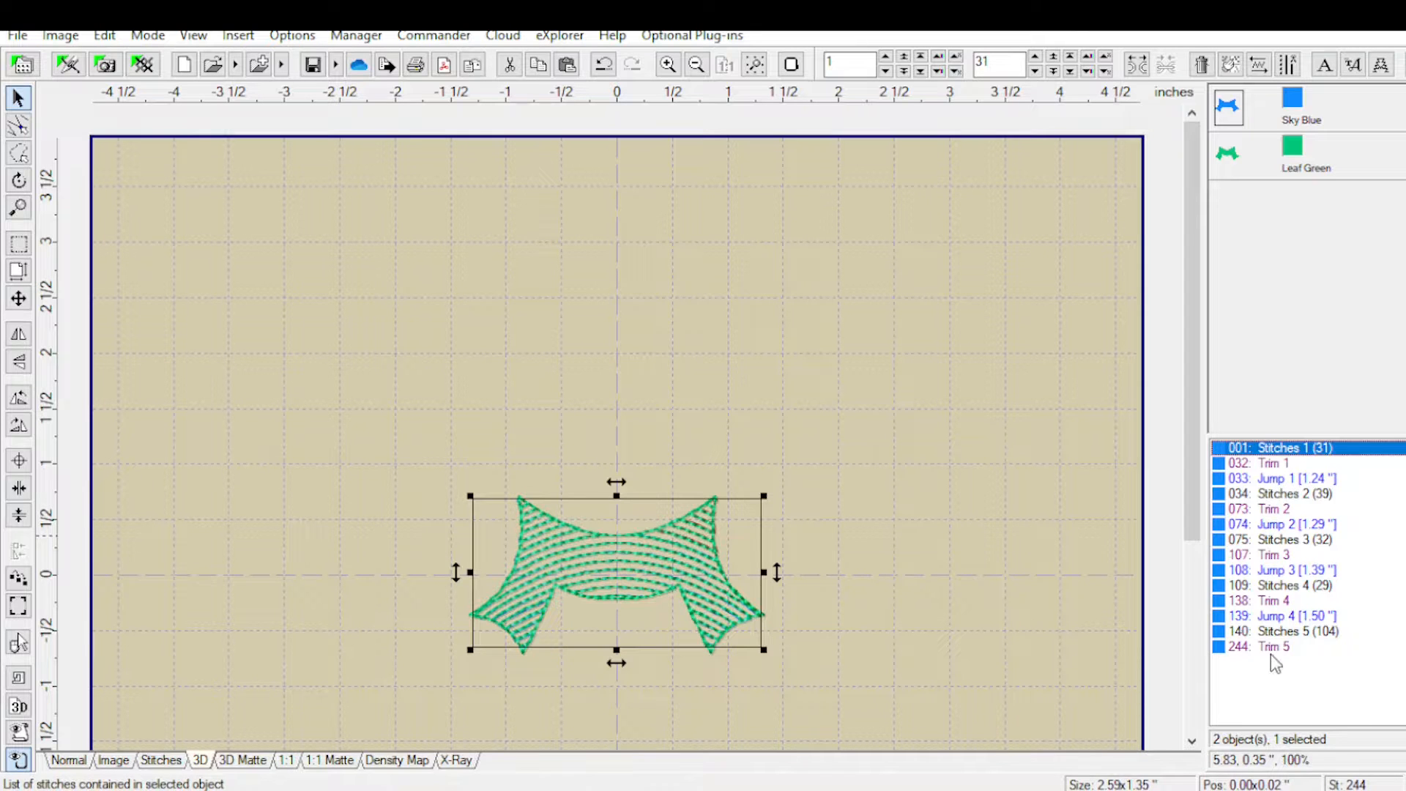
left_click(1296, 114)
Step: Examine the leaf green object's stitch block for trims and jumps in a close-up 3D view, and deselect it
left_click(1228, 154)
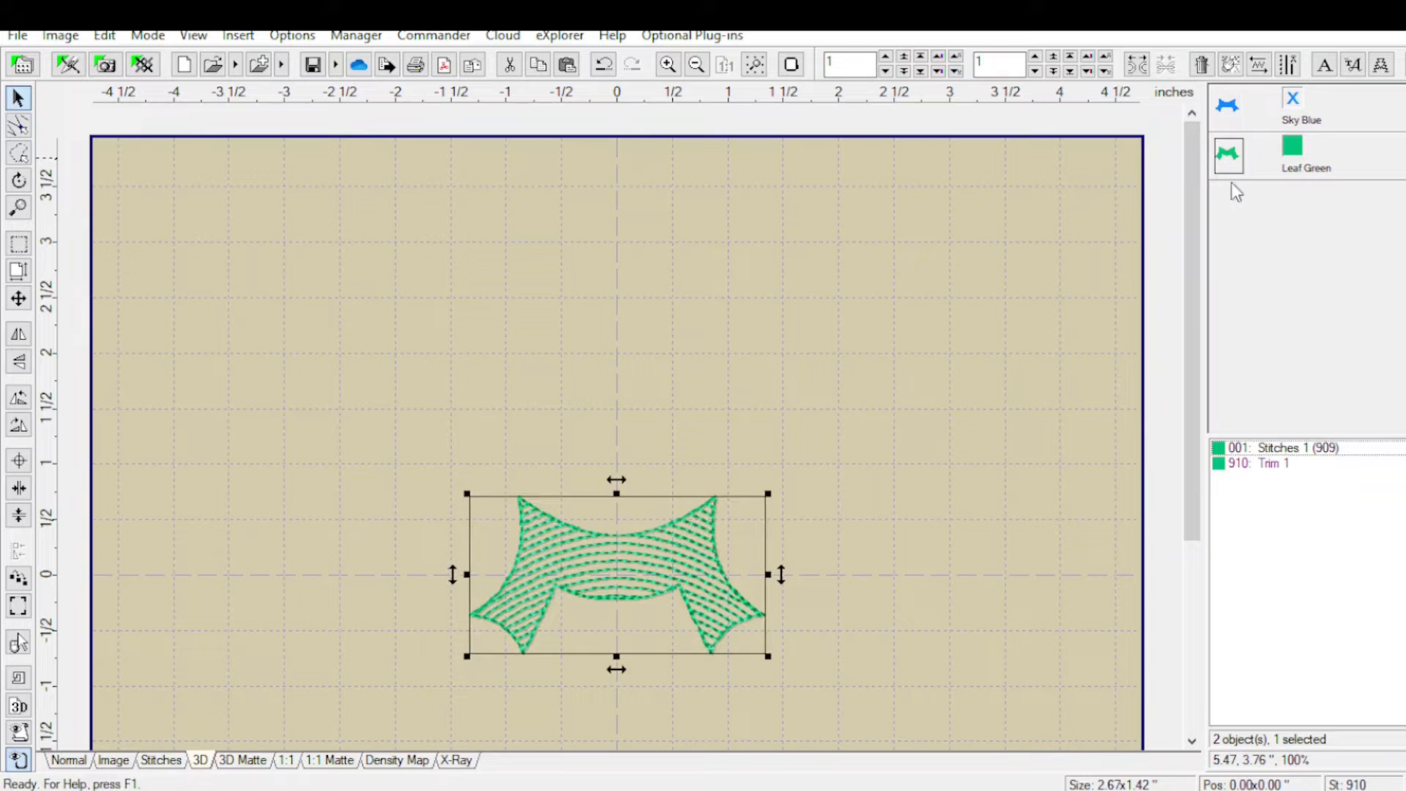
left_click(1302, 450)
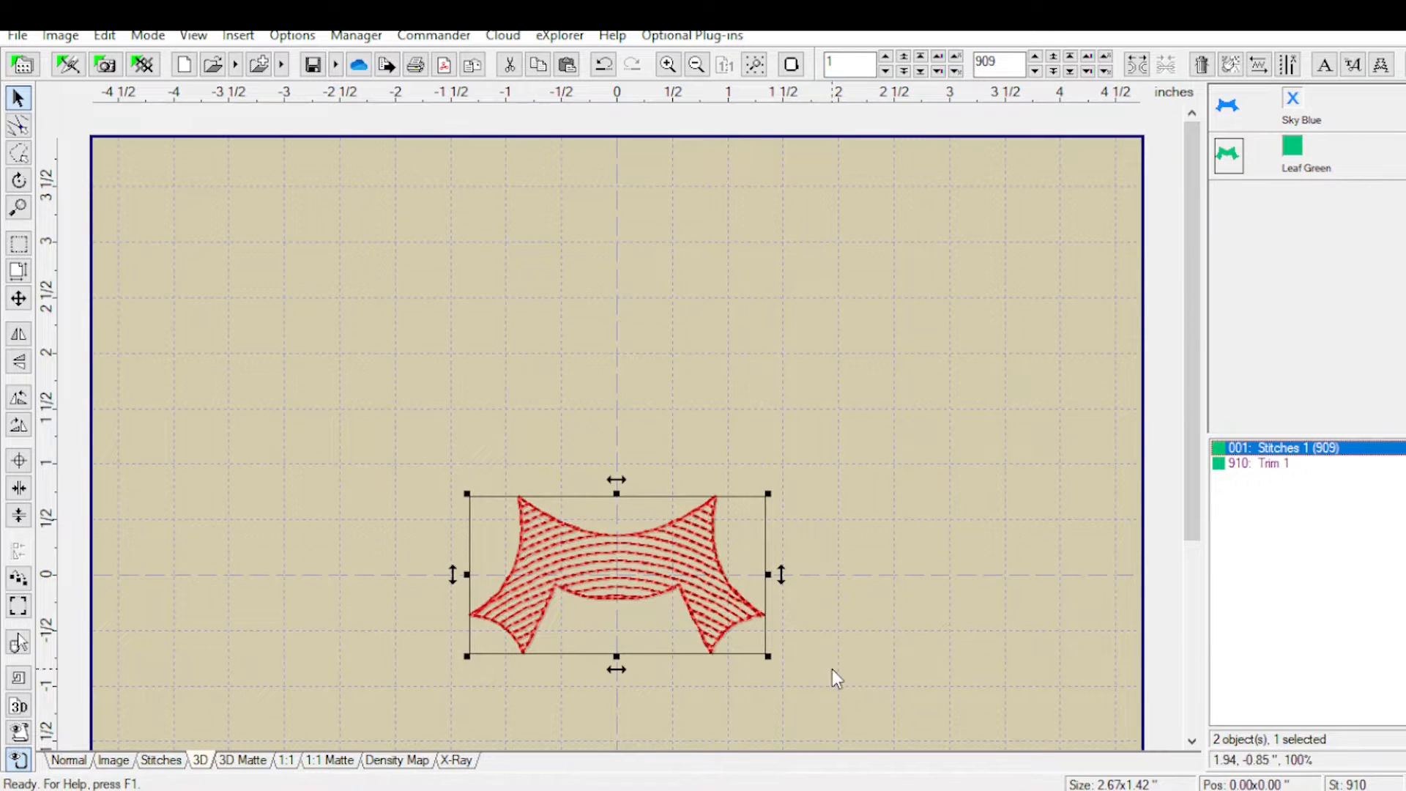
left_click(19, 213)
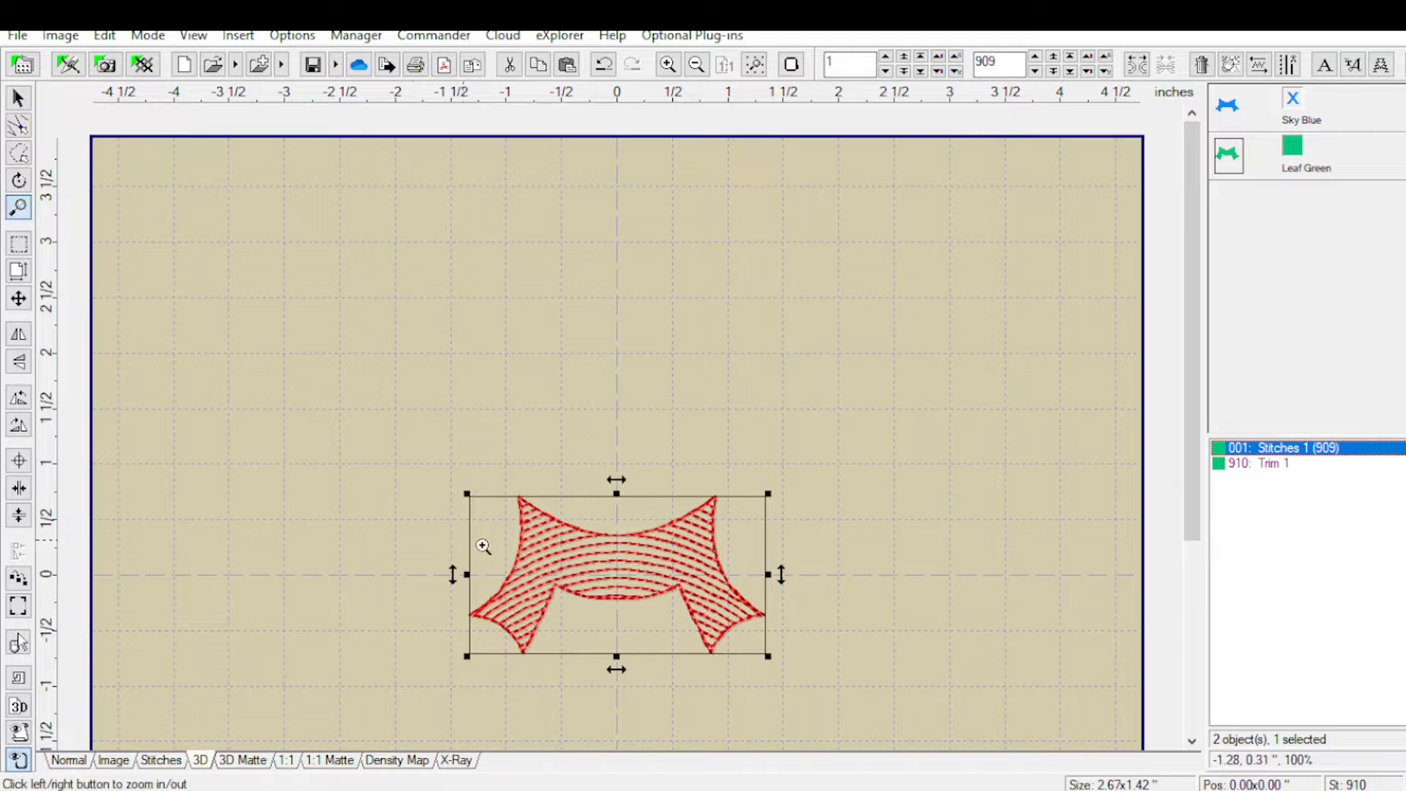
left_click(626, 612)
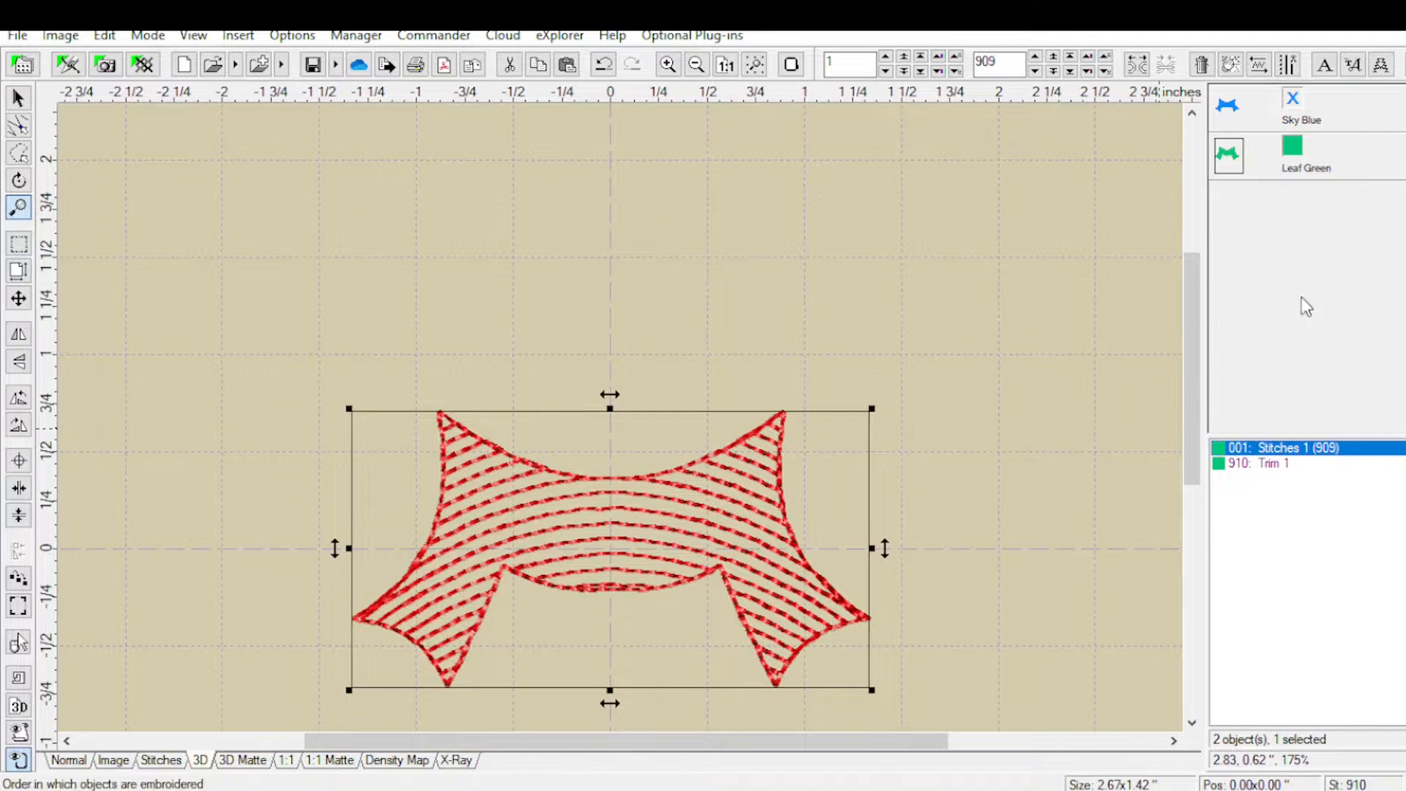
left_click_drag(1190, 329, 1187, 384)
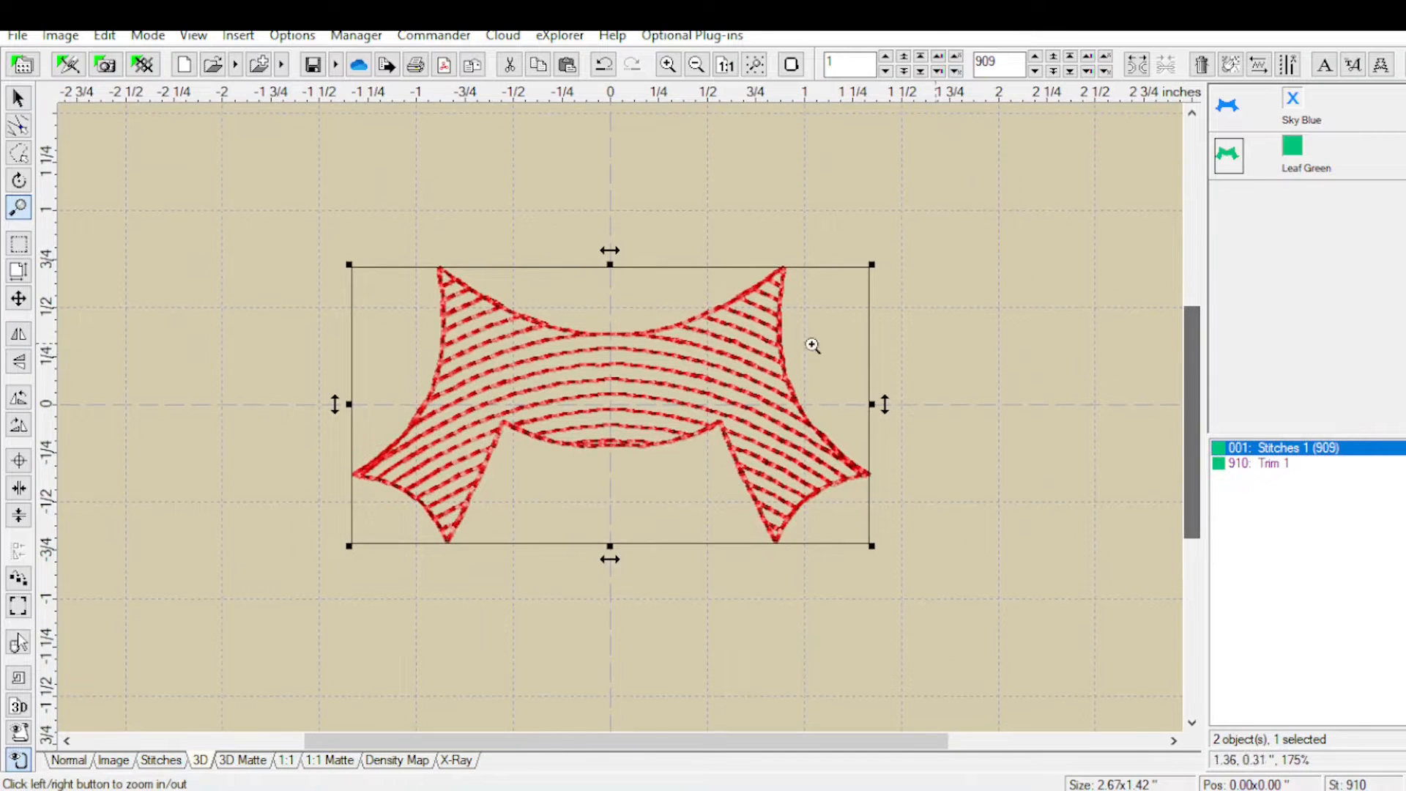
left_click(608, 421)
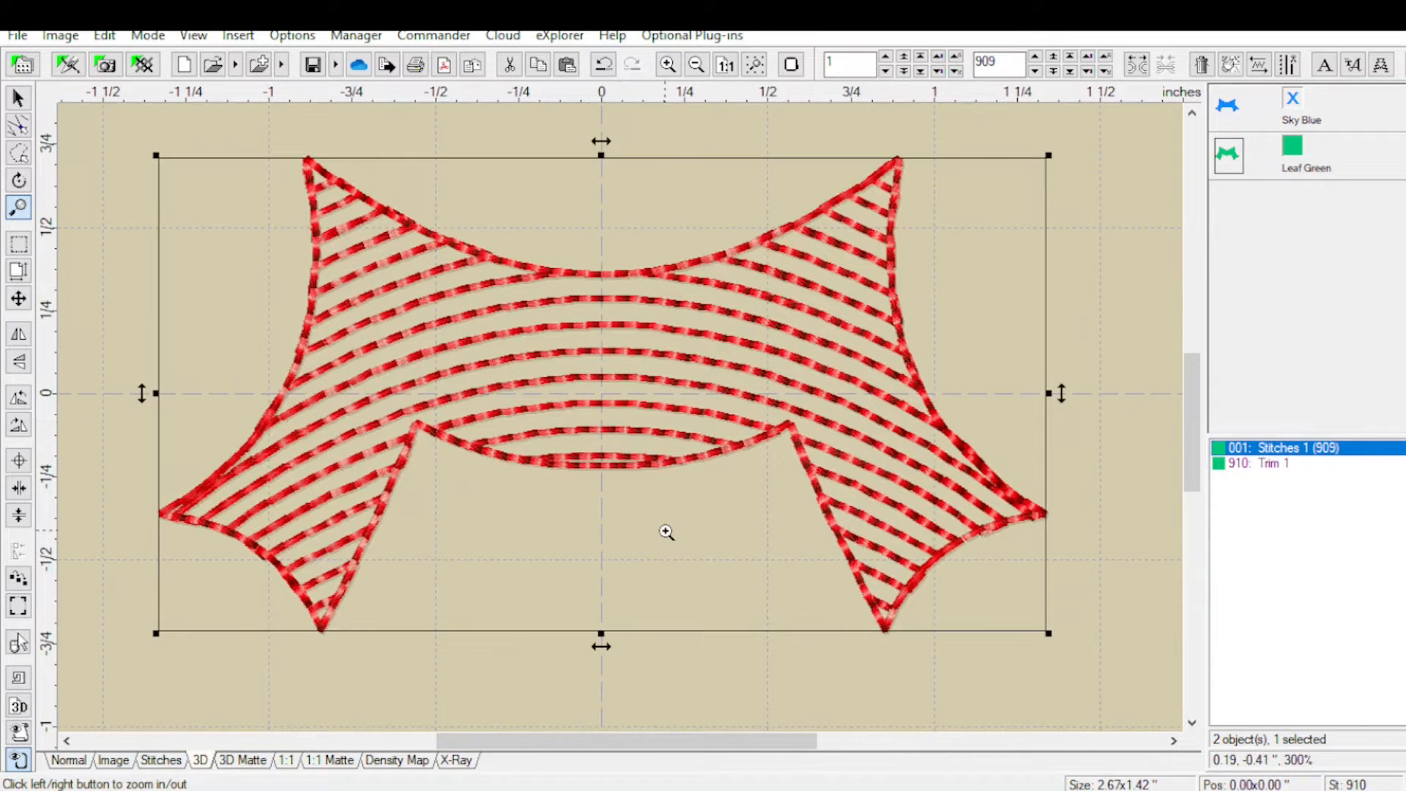
left_click(18, 97)
left_click(148, 134)
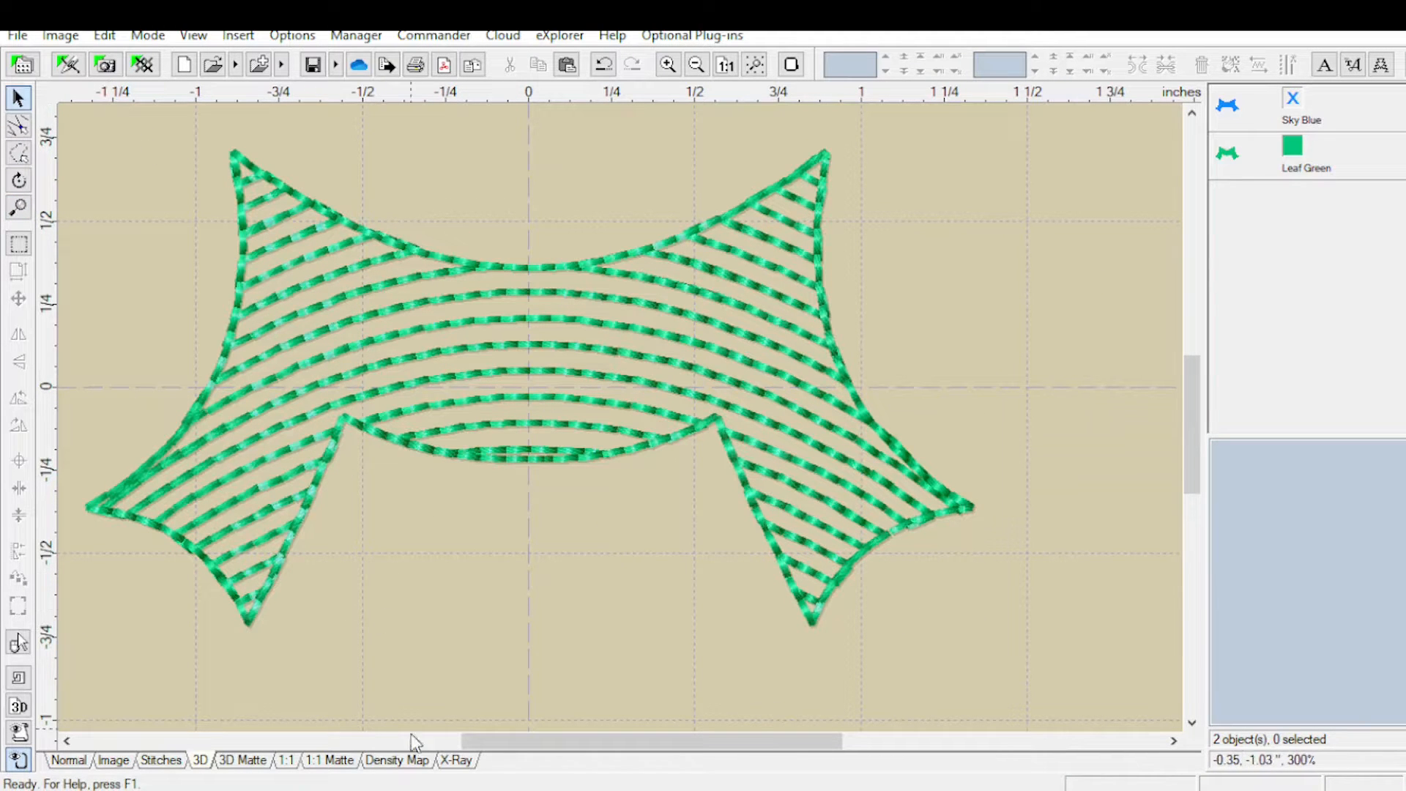
mouse_move(421, 790)
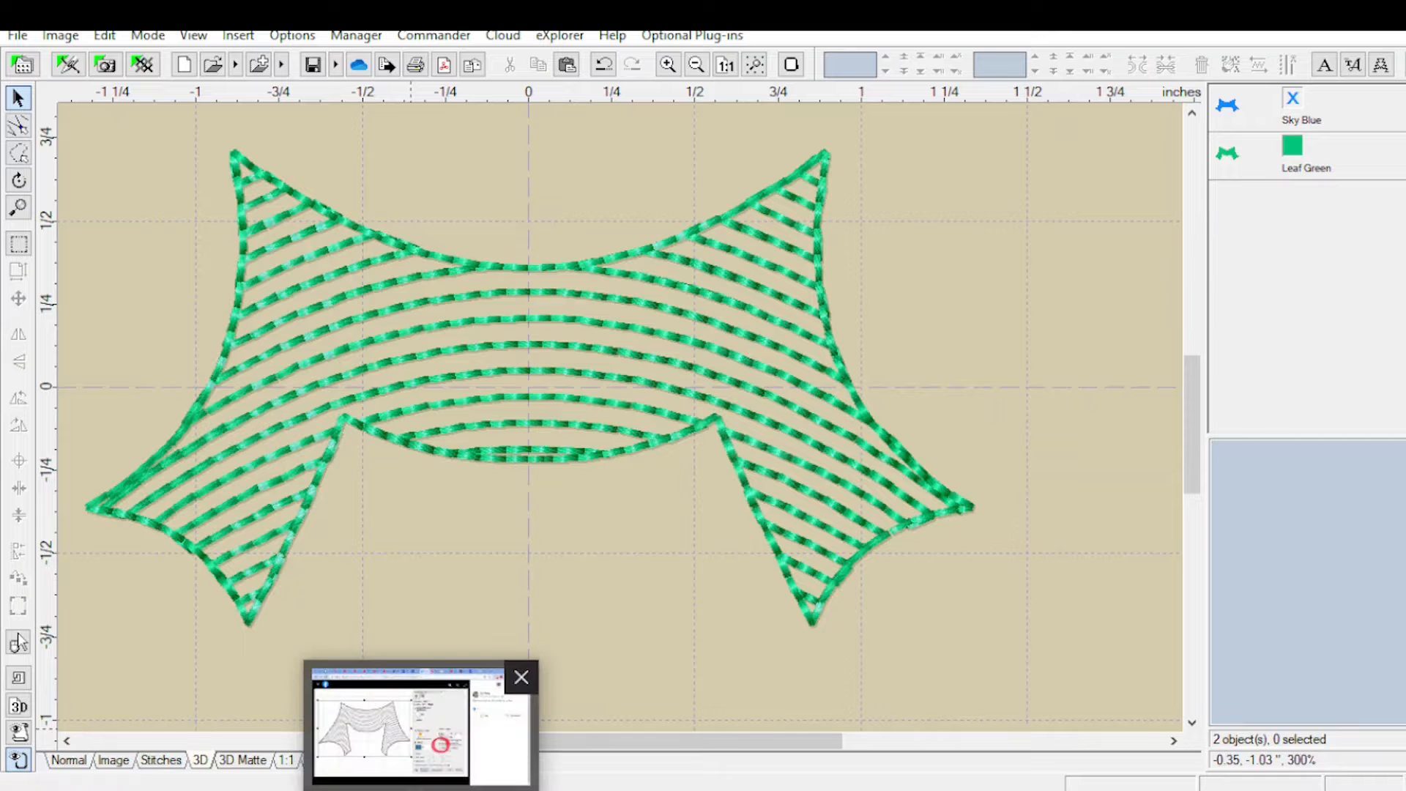